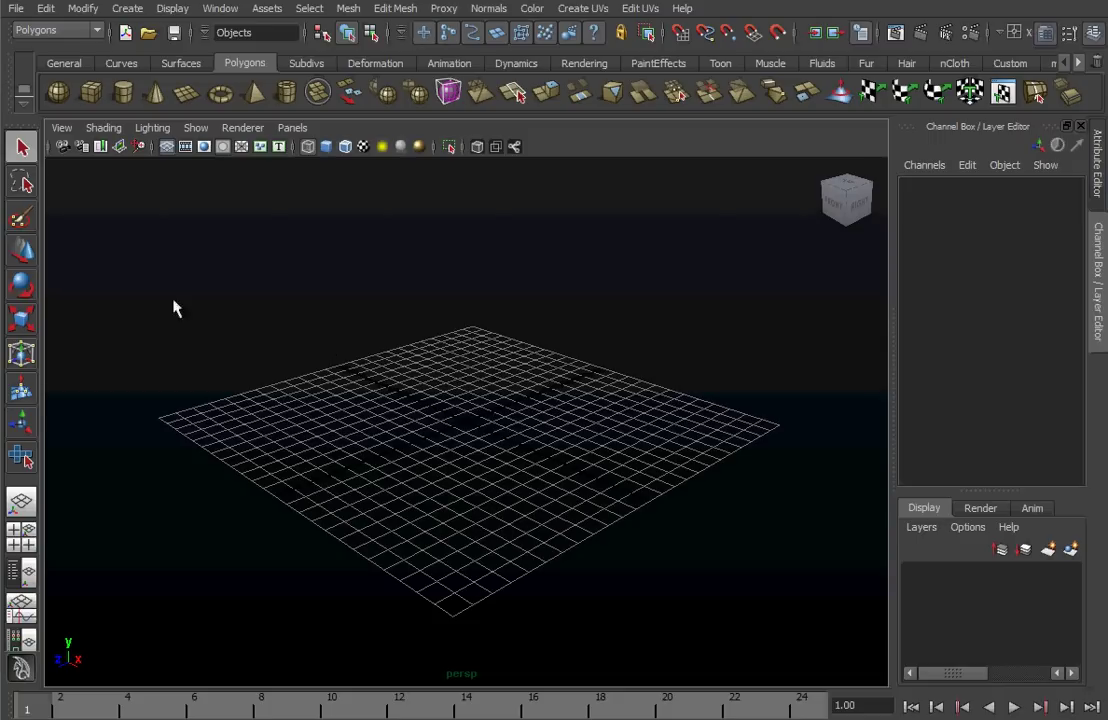
Step: Import the file female head_new_obj.obj from the Desktop into the scene
{"action": "left_click", "coordinate": [16, 9]}
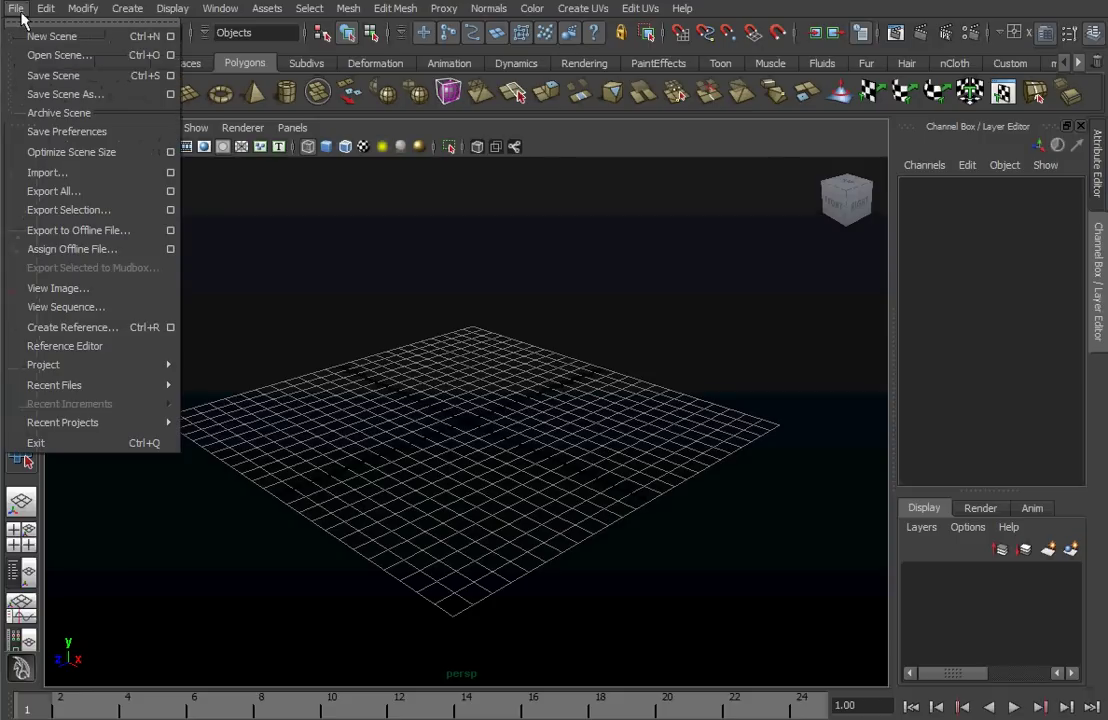
{"action": "left_click", "coordinate": [48, 173]}
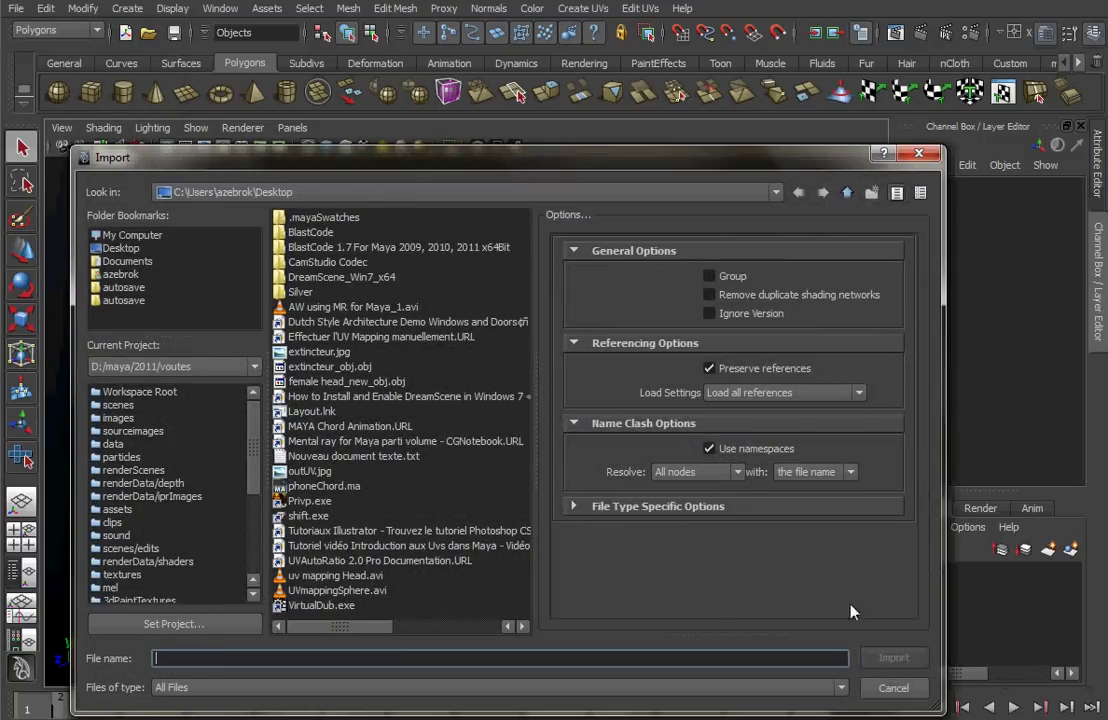
{"action": "left_click", "coordinate": [349, 384]}
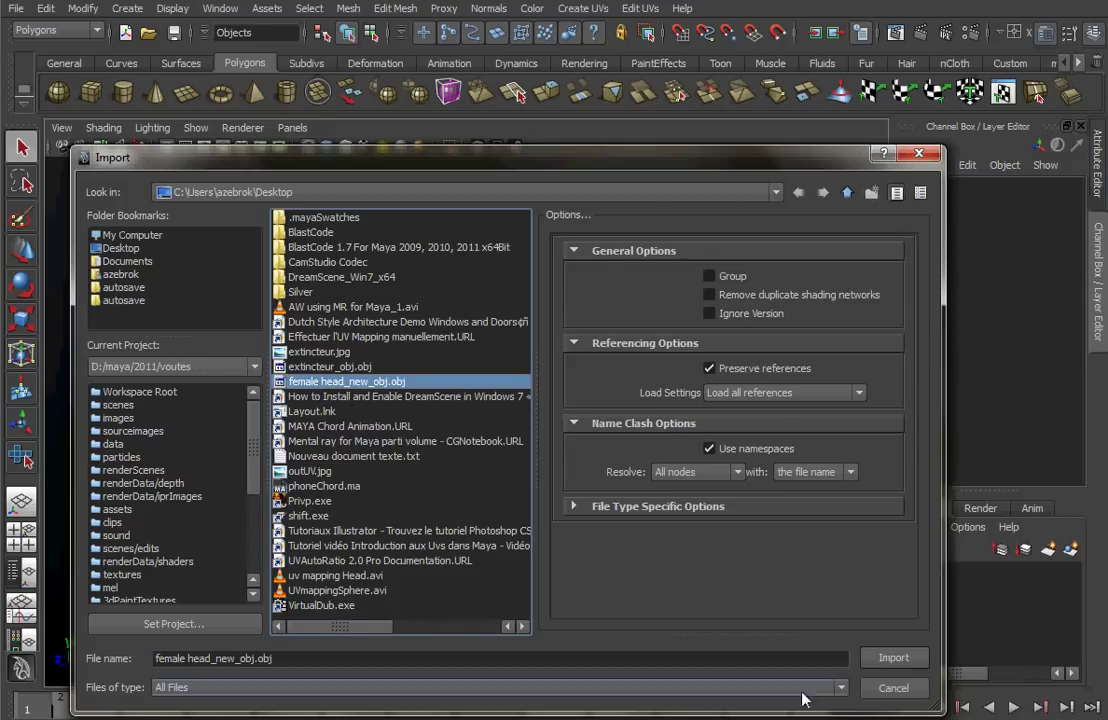
{"action": "left_click", "coordinate": [890, 657]}
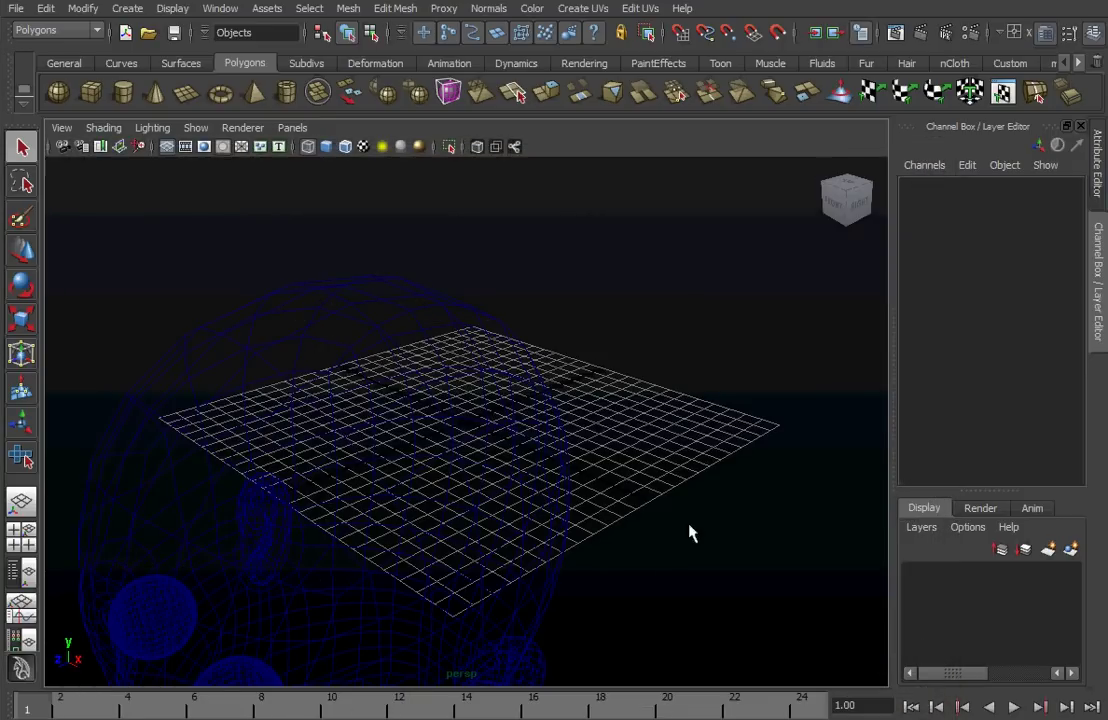
Step: Display the imported model shaded, with the head mesh previewed smooth
{"action": "left_click", "coordinate": [458, 570]}
{"action": "mouse_move", "coordinate": [458, 570]}
{"action": "left_mouse_down", "text": "alt"}
{"action": "mouse_move", "coordinate": [655, 539]}
{"action": "mouse_move", "coordinate": [559, 470]}
{"action": "mouse_move", "coordinate": [572, 486]}
{"action": "mouse_move", "coordinate": [564, 292]}
{"action": "mouse_move", "coordinate": [734, 267]}
{"action": "mouse_move", "coordinate": [597, 393]}
{"action": "mouse_move", "coordinate": [734, 334]}
{"action": "left_mouse_up", "text": "alt"}
{"action": "key", "text": "5"}
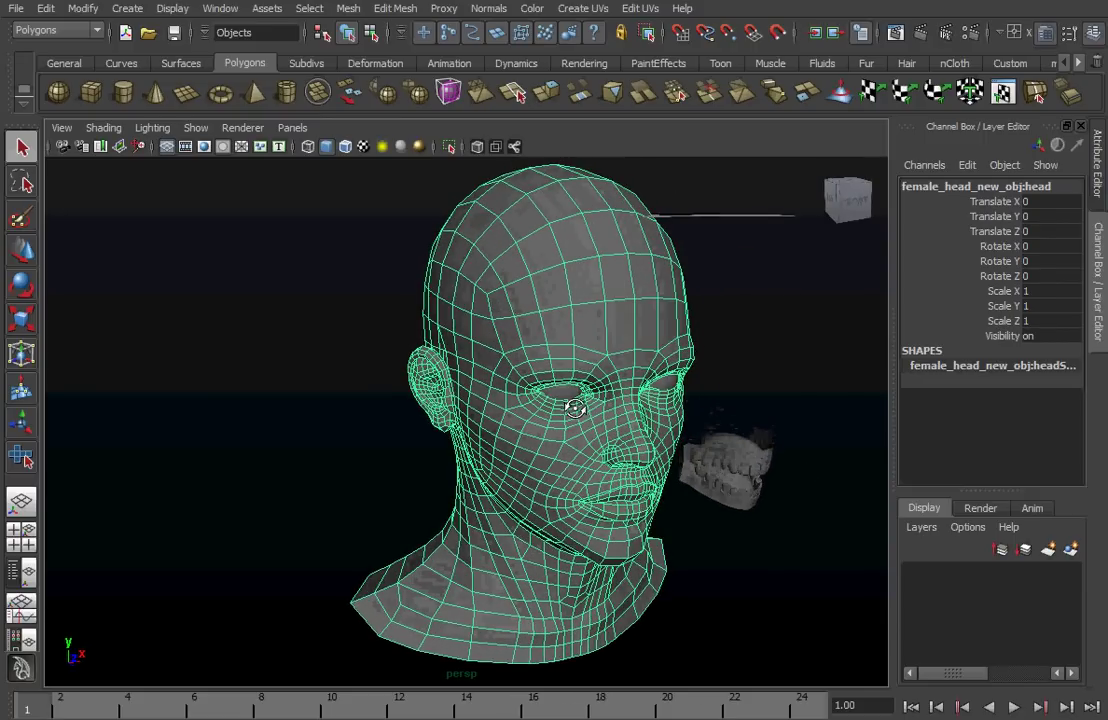
{"action": "left_click", "coordinate": [738, 332]}
{"action": "left_click", "coordinate": [620, 382]}
{"action": "mouse_move", "coordinate": [579, 378]}
{"action": "left_mouse_down", "text": "alt"}
{"action": "mouse_move", "coordinate": [731, 338]}
{"action": "mouse_move", "coordinate": [695, 376]}
{"action": "mouse_move", "coordinate": [589, 390]}
{"action": "left_mouse_up", "text": "alt"}
{"action": "left_click", "coordinate": [731, 337]}
Step: Turn on the smooth mesh preview for the gums object beside the head, leaving nothing selected
{"action": "left_click", "coordinate": [715, 492]}
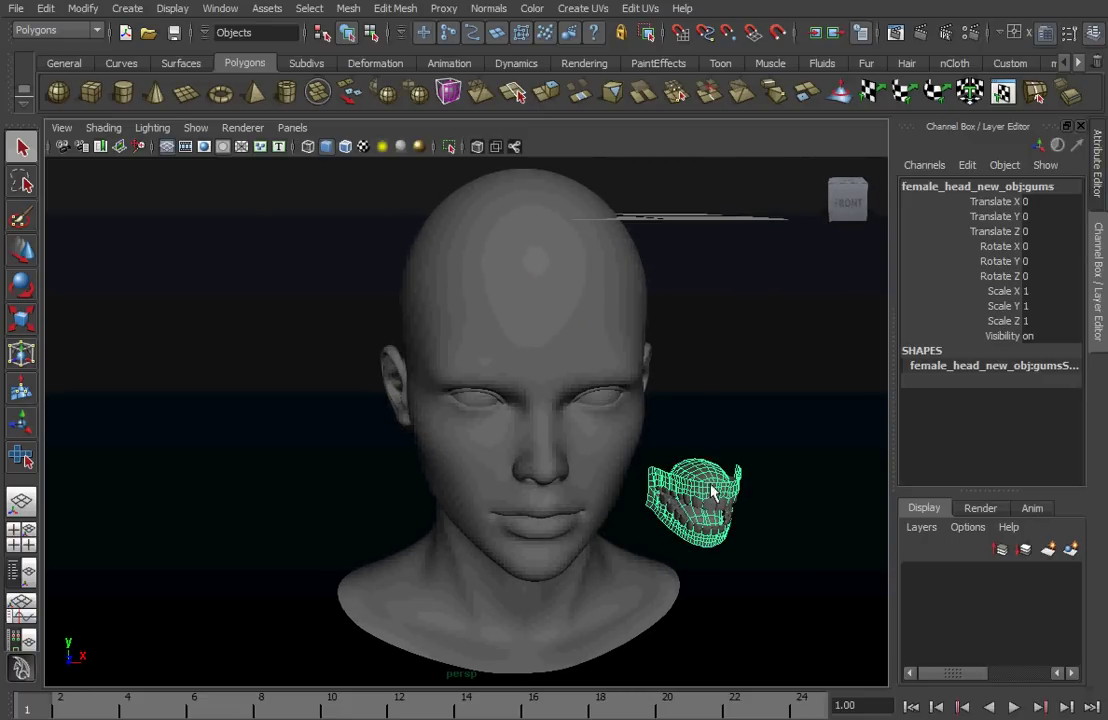
{"action": "scroll", "coordinate": [728, 483], "scroll_direction": "up", "scroll_amount": 2}
{"action": "right_click_drag", "start_coordinate": [626, 420], "coordinate": [715, 509], "text": "alt"}
{"action": "middle_click_drag", "start_coordinate": [715, 509], "coordinate": [432, 395], "text": "alt"}
{"action": "right_click_drag", "start_coordinate": [432, 395], "coordinate": [668, 462], "text": "alt"}
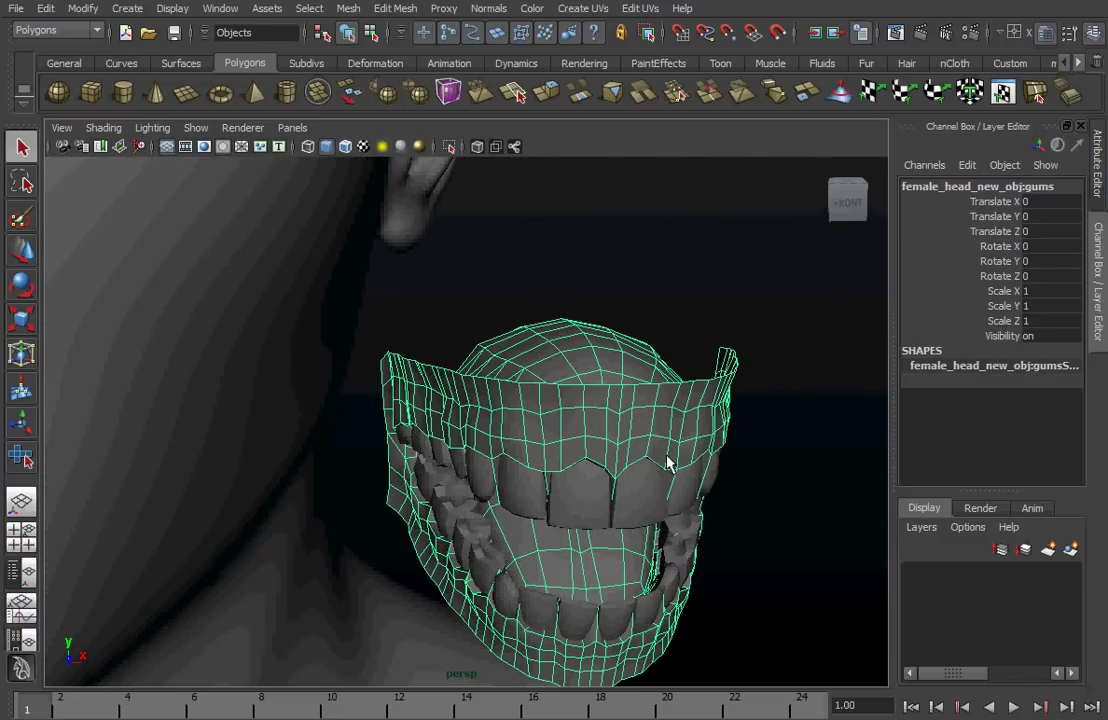
{"action": "key", "text": "3"}
{"action": "left_click", "coordinate": [804, 500]}
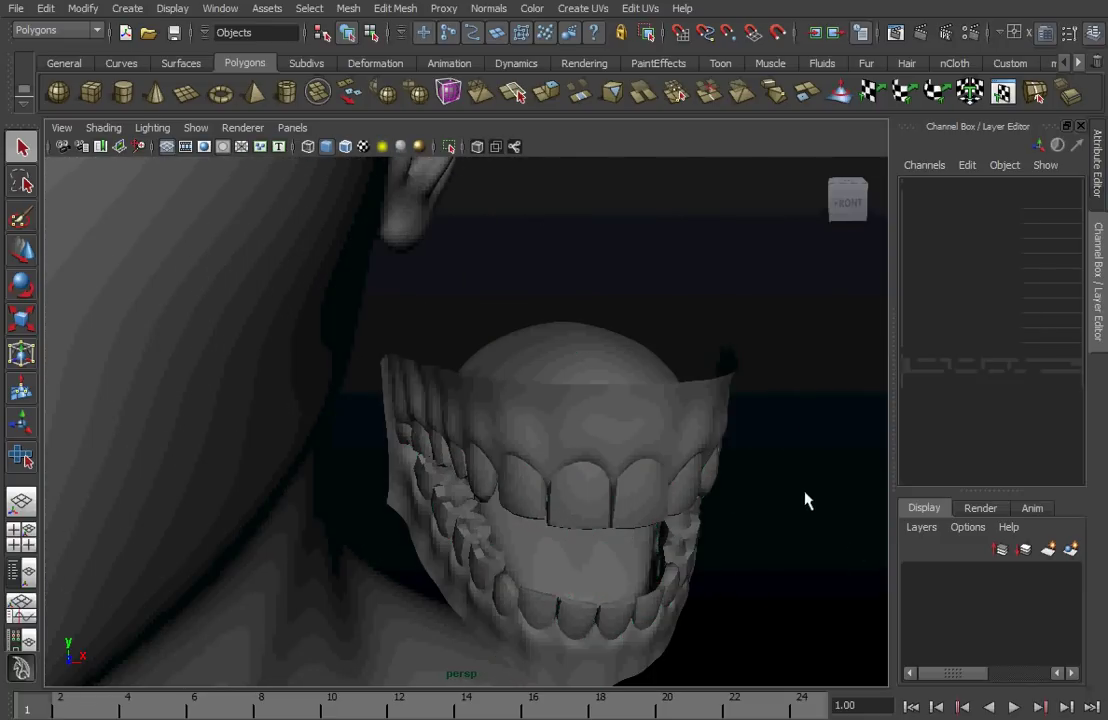
Step: Set up a two-pane layout with the UV Texture Editor beside the perspective view, giving the editor about half the width
{"action": "left_click_drag", "start_coordinate": [710, 507], "coordinate": [745, 481], "text": "alt"}
{"action": "right_click_drag", "start_coordinate": [750, 482], "coordinate": [500, 455], "text": "alt"}
{"action": "middle_click_drag", "start_coordinate": [500, 455], "coordinate": [681, 467], "text": "alt"}
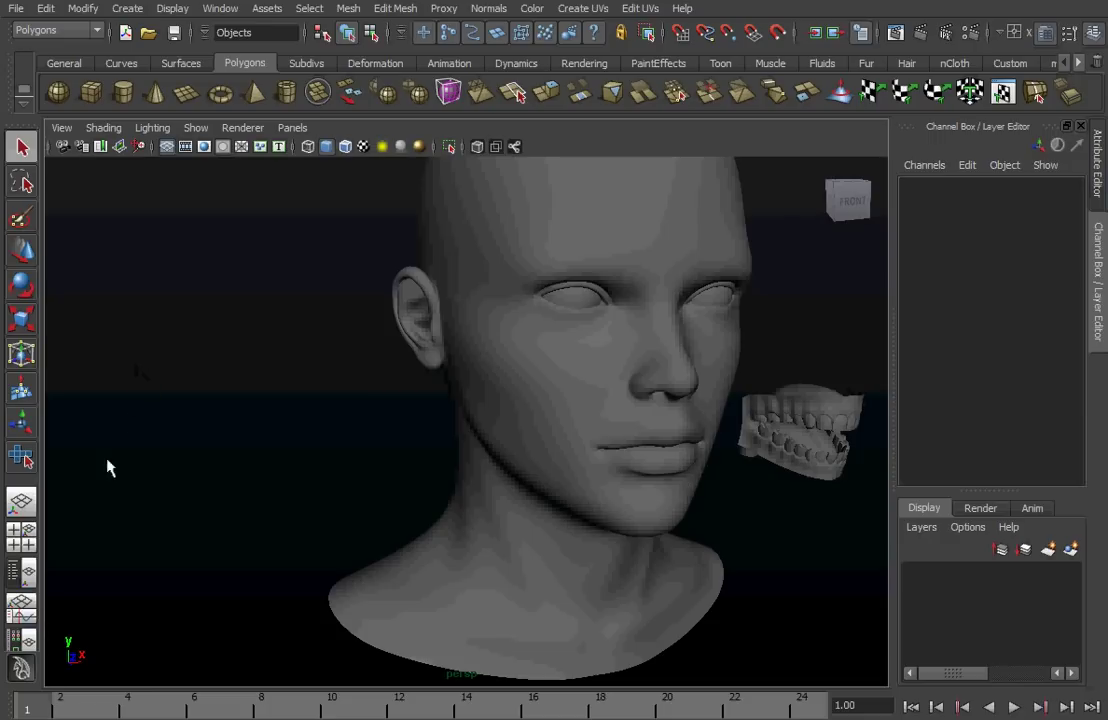
{"action": "left_click", "coordinate": [21, 571]}
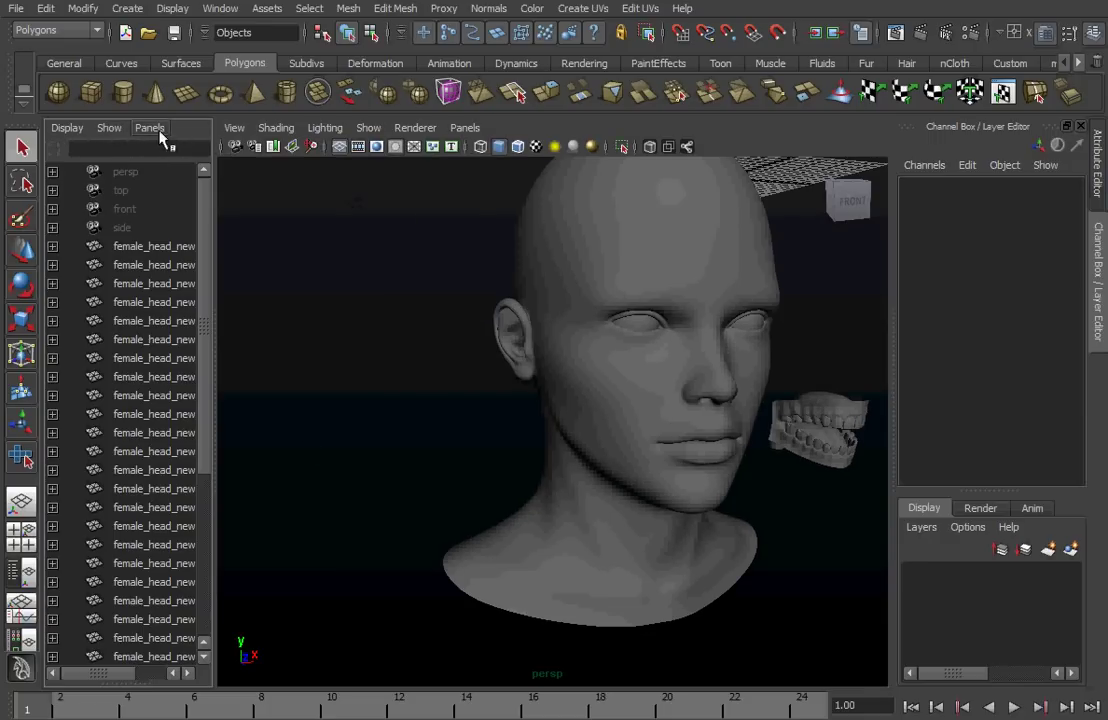
{"action": "left_click", "coordinate": [158, 133]}
{"action": "mouse_move", "coordinate": [170, 222]}
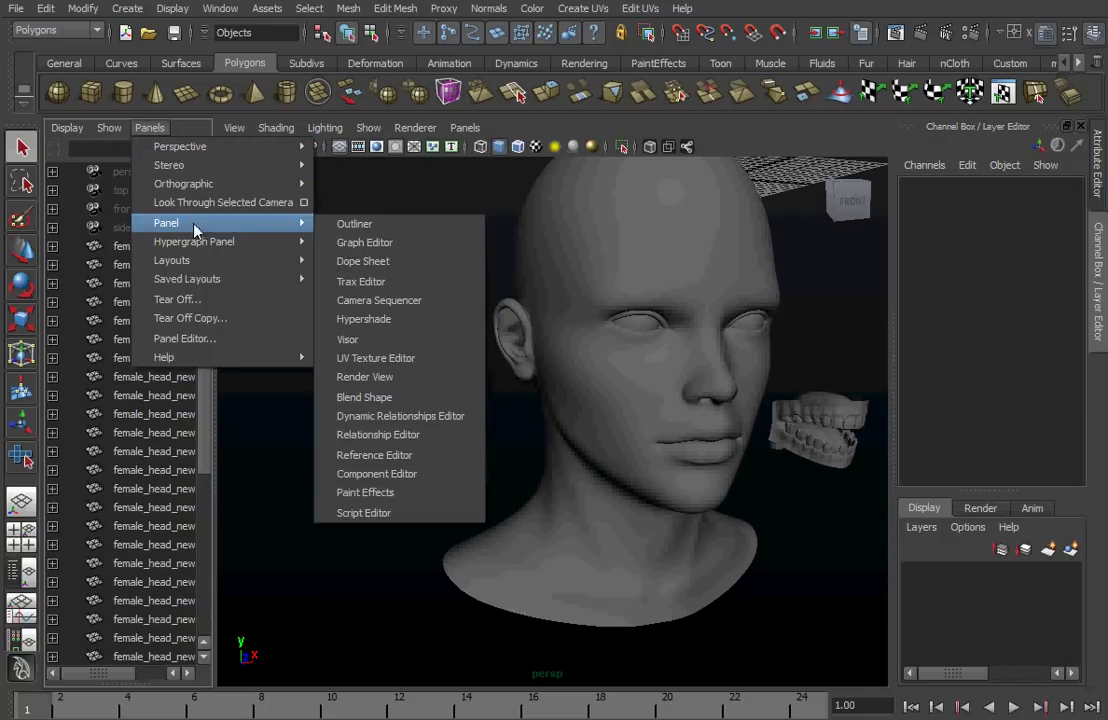
{"action": "left_click", "coordinate": [376, 360]}
{"action": "left_click_drag", "start_coordinate": [221, 412], "coordinate": [543, 371]}
Step: Select the head mesh to load its UVs in the UV Texture Editor, and widen the editor slightly
{"action": "left_click", "coordinate": [771, 329]}
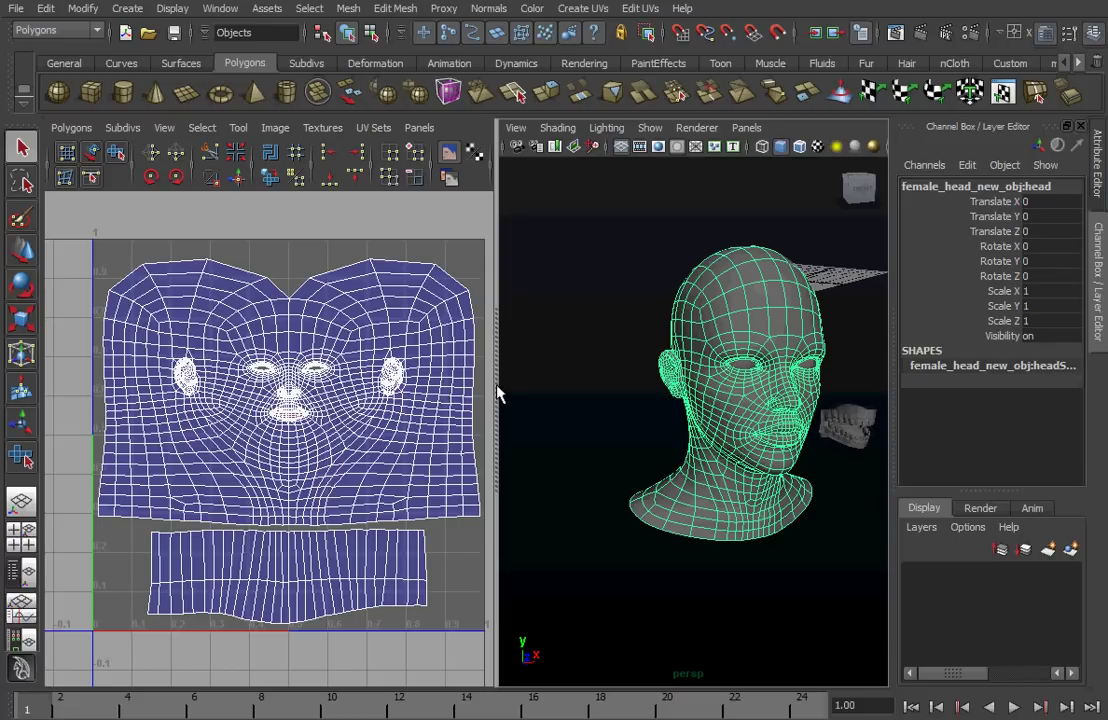
{"action": "left_click_drag", "start_coordinate": [497, 391], "coordinate": [514, 378]}
{"action": "middle_click_drag", "start_coordinate": [408, 385], "coordinate": [388, 379], "text": "alt"}
{"action": "left_click_drag", "start_coordinate": [746, 352], "coordinate": [778, 334], "text": "alt"}
{"action": "middle_click_drag", "start_coordinate": [780, 334], "coordinate": [687, 322], "text": "alt"}
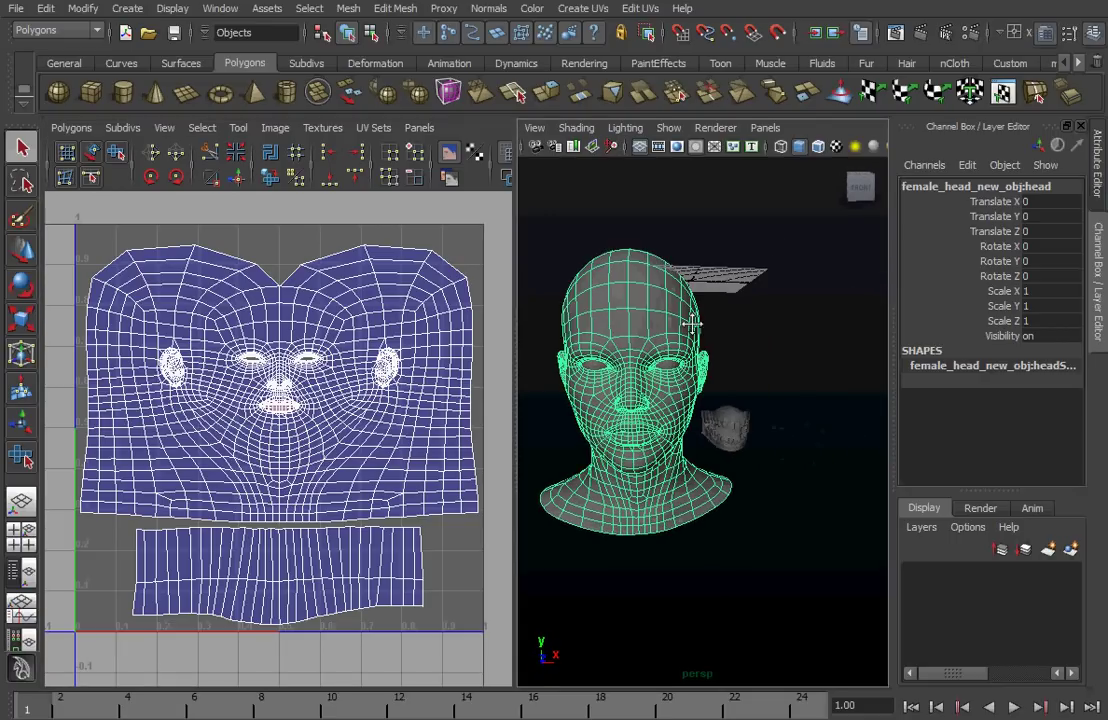
Step: Examine the head mesh in 3D and its UV layout around the face, eyes and ear
{"action": "right_click_drag", "start_coordinate": [701, 400], "coordinate": [781, 411], "text": "alt"}
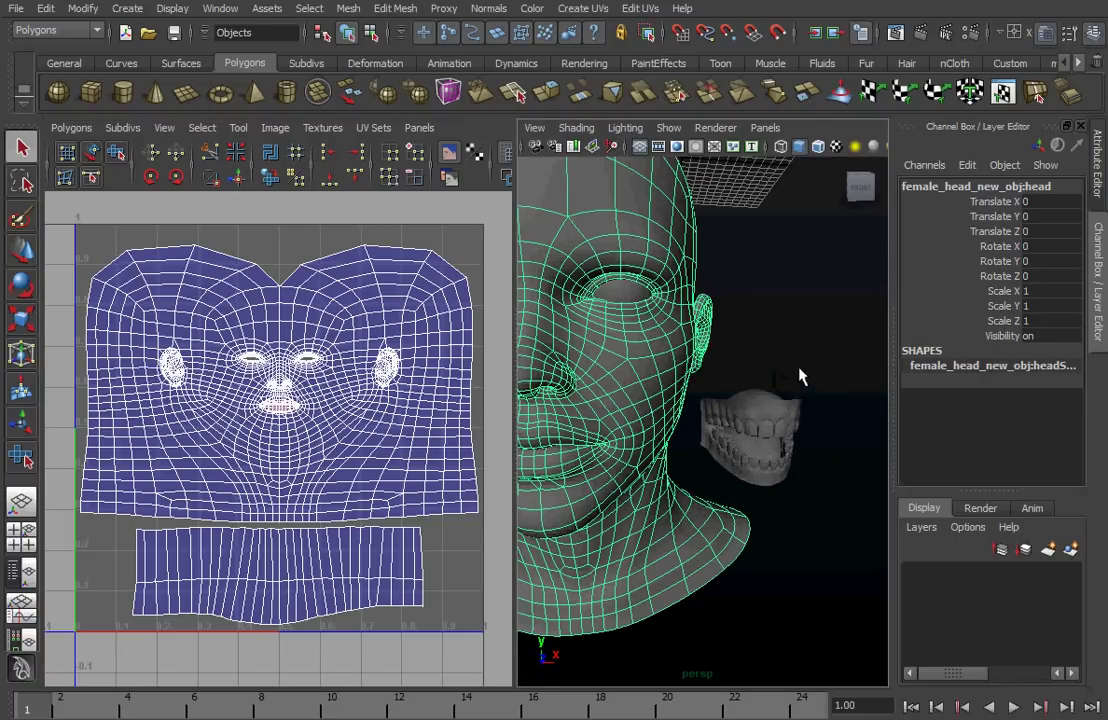
{"action": "middle_click_drag", "start_coordinate": [740, 360], "coordinate": [762, 385], "text": "alt"}
{"action": "right_click_drag", "start_coordinate": [762, 385], "coordinate": [635, 372], "text": "alt"}
{"action": "left_click_drag", "start_coordinate": [615, 350], "coordinate": [653, 371], "text": "alt"}
{"action": "right_click_drag", "start_coordinate": [727, 368], "coordinate": [704, 380], "text": "alt"}
{"action": "mouse_move", "coordinate": [699, 384]}
{"action": "left_mouse_down", "text": "alt"}
{"action": "mouse_move", "coordinate": [683, 355]}
{"action": "mouse_move", "coordinate": [702, 363]}
{"action": "left_mouse_up", "text": "alt"}
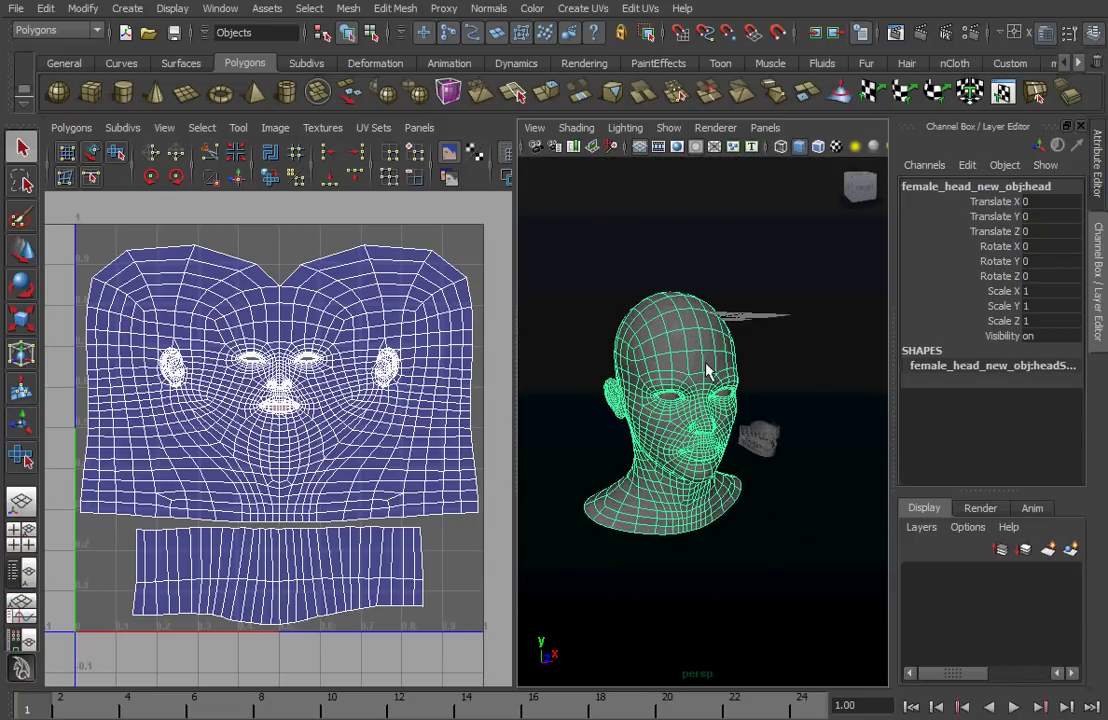
{"action": "right_click_drag", "start_coordinate": [706, 370], "coordinate": [765, 364], "text": "alt"}
{"action": "right_click_drag", "start_coordinate": [405, 381], "coordinate": [445, 381], "text": "alt"}
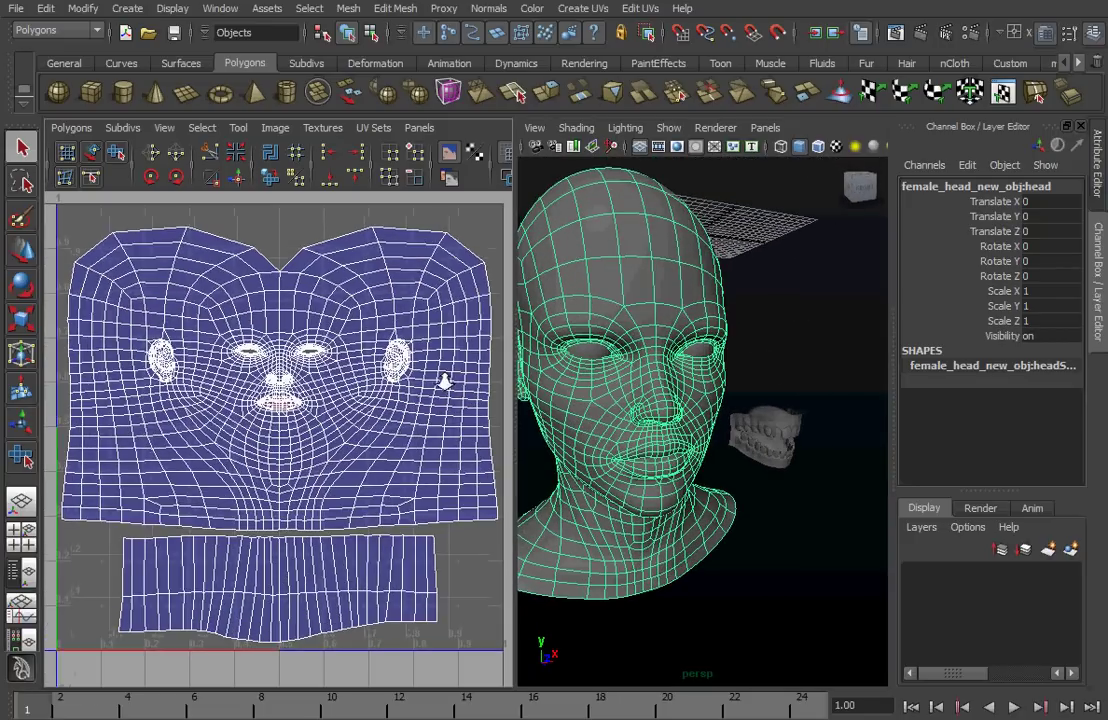
{"action": "middle_click_drag", "start_coordinate": [332, 358], "coordinate": [347, 368], "text": "alt"}
{"action": "right_click_drag", "start_coordinate": [260, 384], "coordinate": [402, 378], "text": "alt"}
{"action": "scroll", "coordinate": [402, 380], "scroll_direction": "up", "scroll_amount": 4}
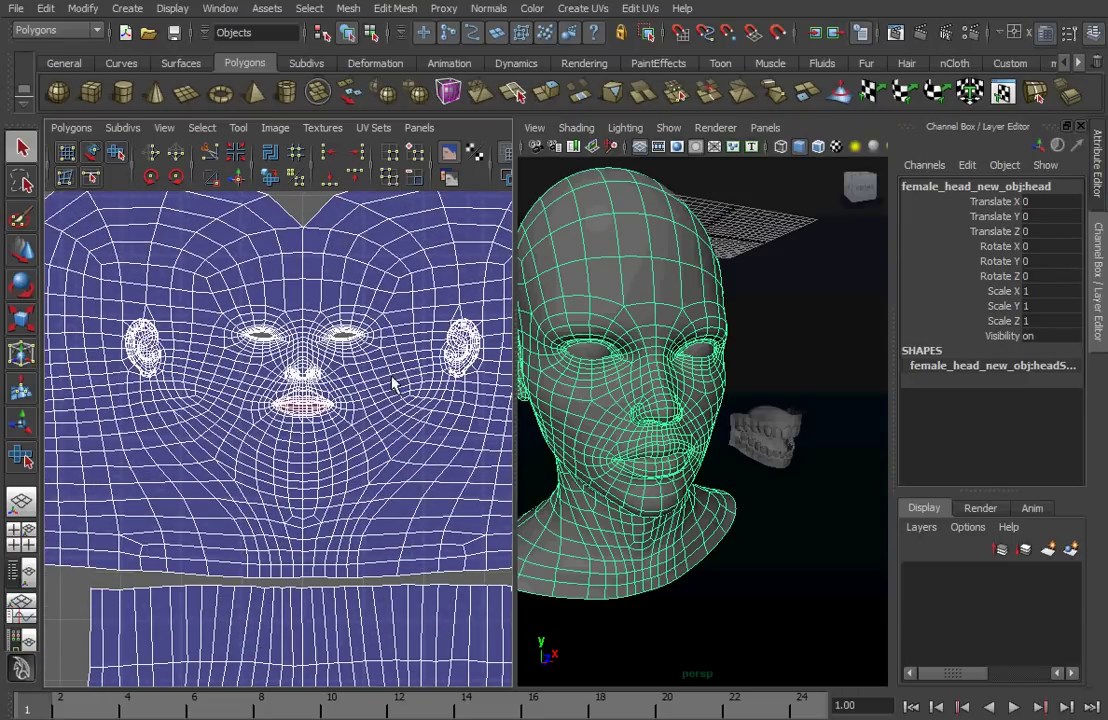
{"action": "middle_click_drag", "start_coordinate": [417, 402], "coordinate": [314, 438], "text": "alt"}
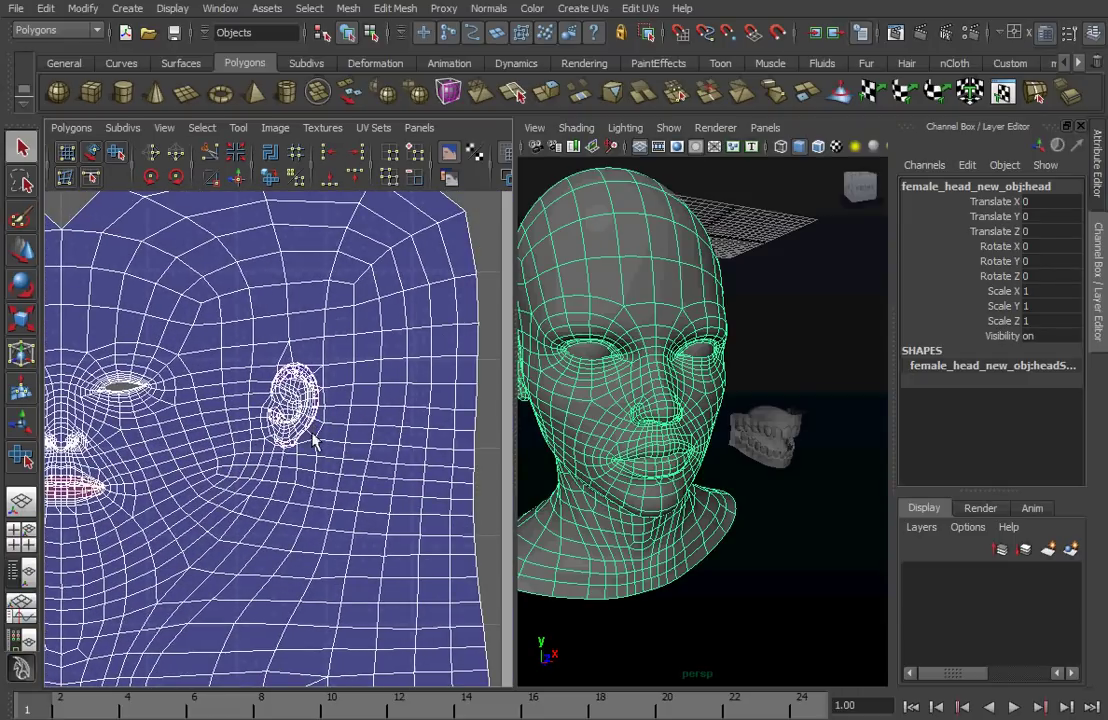
{"action": "right_click_drag", "start_coordinate": [250, 421], "coordinate": [500, 412], "text": "alt"}
{"action": "right_click_drag", "start_coordinate": [390, 381], "coordinate": [194, 360], "text": "alt"}
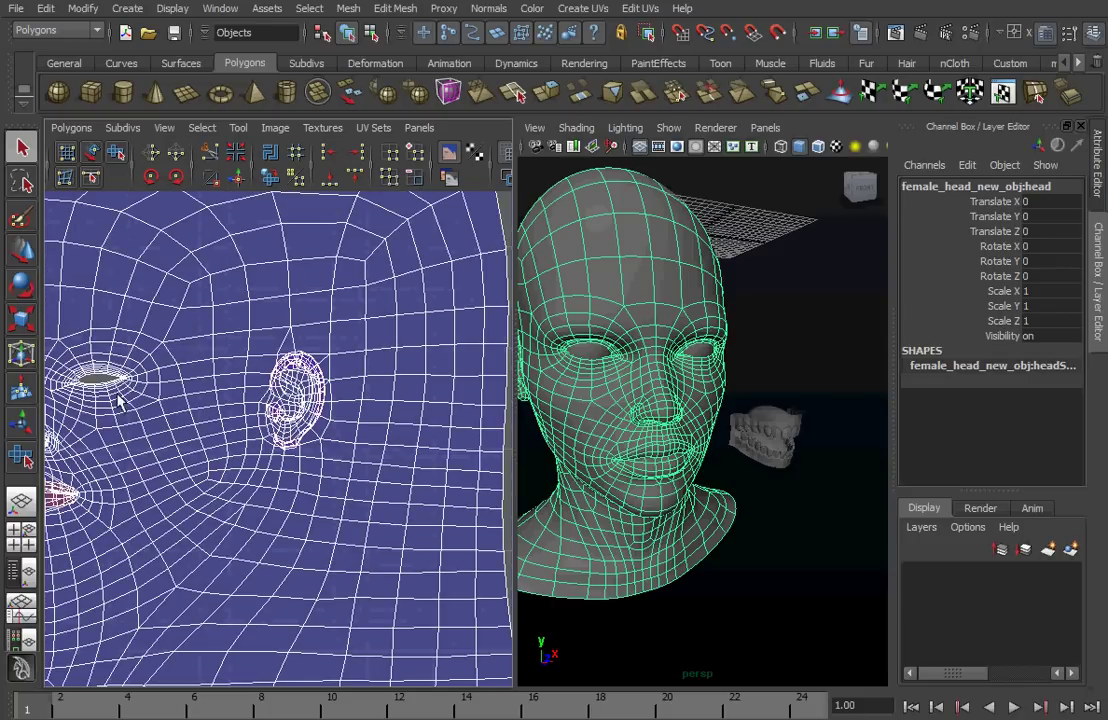
{"action": "middle_click_drag", "start_coordinate": [116, 394], "coordinate": [266, 430], "text": "alt"}
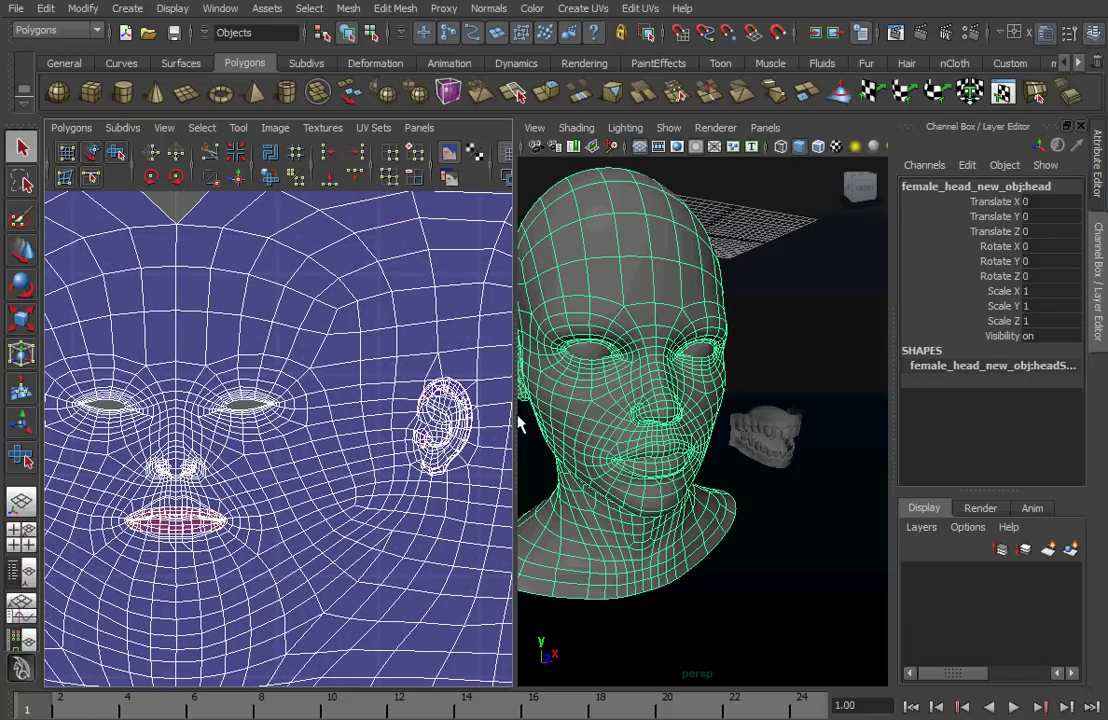
Step: Enlarge the UV Texture Editor pane and toggle the shaded UV display off and back on
{"action": "left_click_drag", "start_coordinate": [514, 420], "coordinate": [676, 404]}
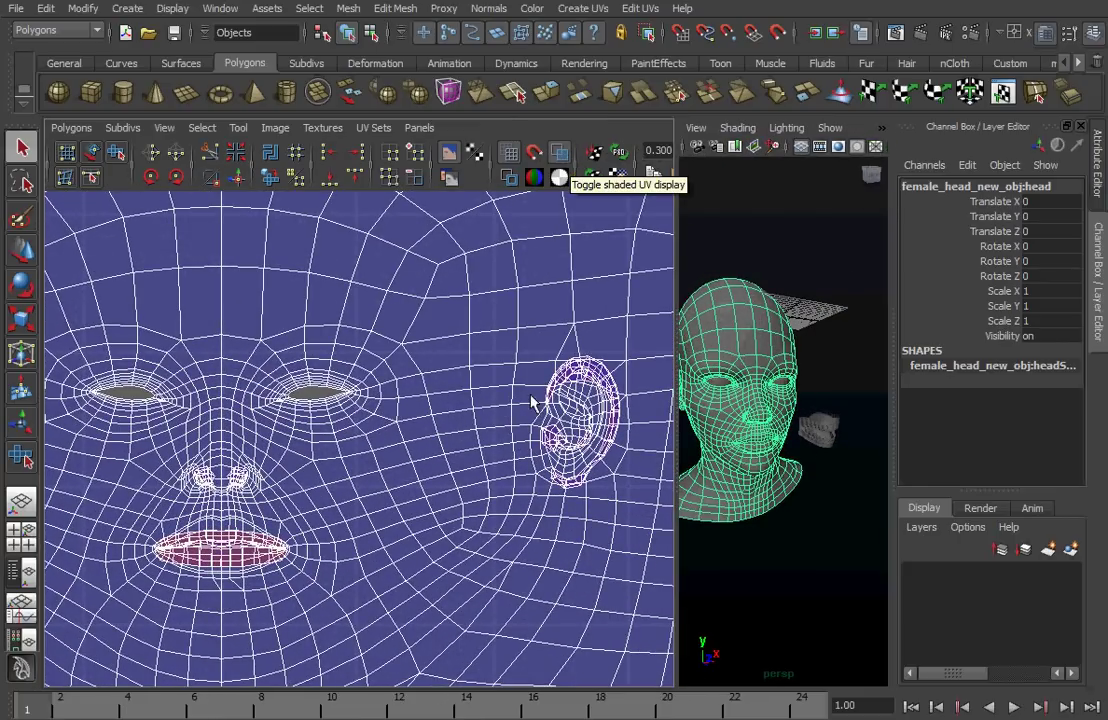
{"action": "left_click", "coordinate": [559, 152]}
{"action": "left_click", "coordinate": [559, 152]}
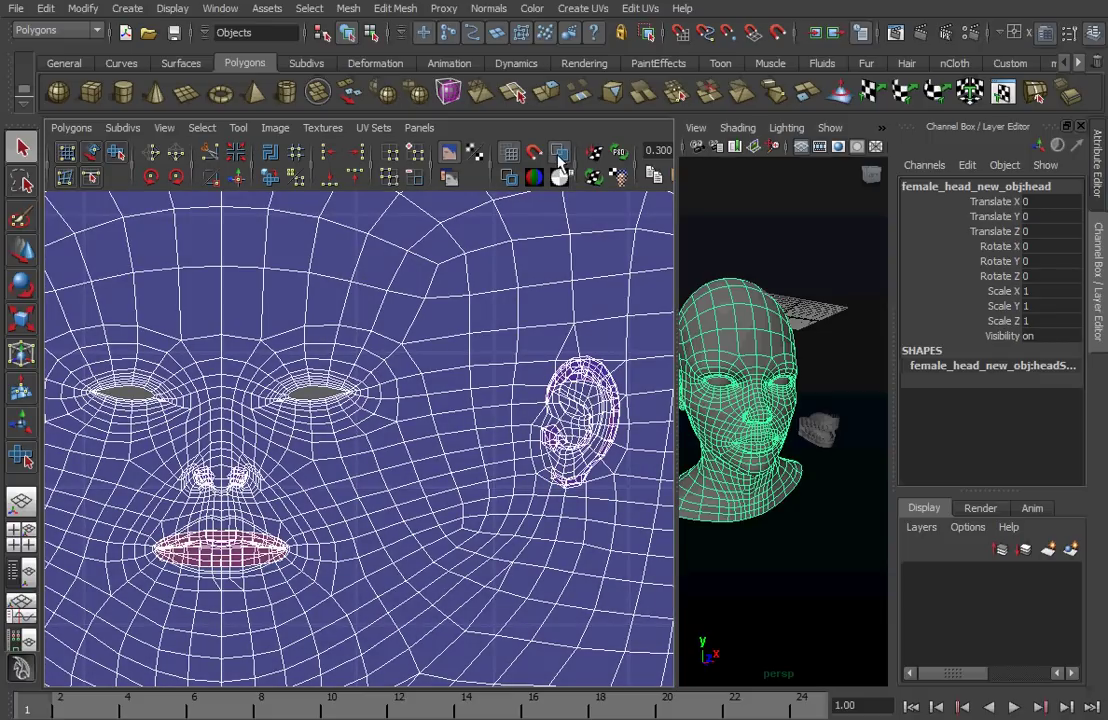
Step: Examine the shaded UVs of the ear closely for overlapping faces
{"action": "middle_click_drag", "start_coordinate": [538, 450], "coordinate": [455, 445], "text": "alt"}
{"action": "right_click_drag", "start_coordinate": [450, 438], "coordinate": [572, 450], "text": "alt"}
{"action": "middle_click_drag", "start_coordinate": [572, 450], "coordinate": [381, 465], "text": "alt"}
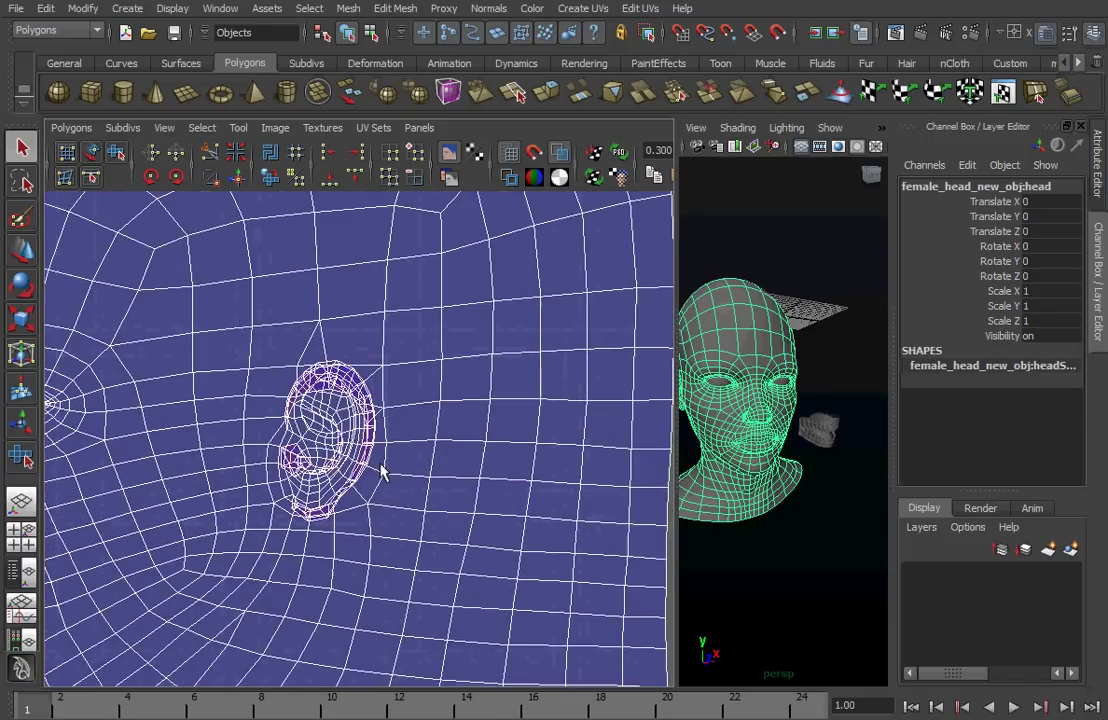
{"action": "right_click_drag", "start_coordinate": [301, 472], "coordinate": [645, 470], "text": "alt"}
{"action": "middle_click_drag", "start_coordinate": [355, 480], "coordinate": [492, 436], "text": "alt"}
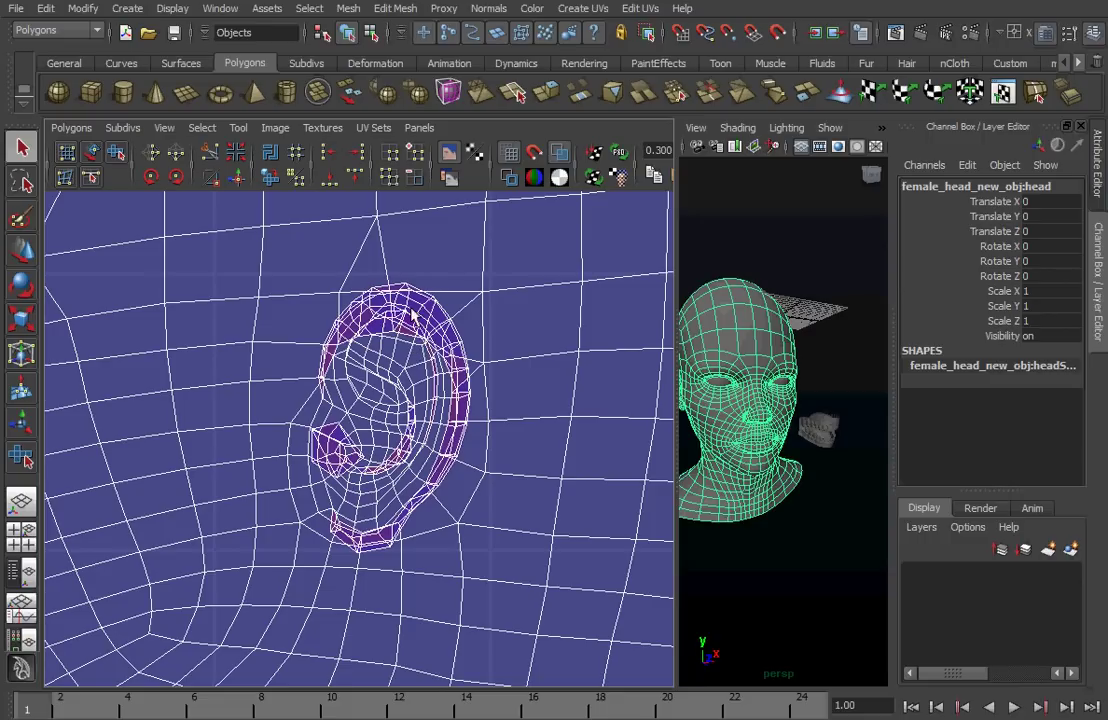
{"action": "right_click_drag", "start_coordinate": [455, 366], "coordinate": [245, 382], "text": "alt"}
{"action": "middle_click_drag", "start_coordinate": [240, 405], "coordinate": [297, 381], "text": "alt"}
{"action": "right_click_drag", "start_coordinate": [515, 398], "coordinate": [589, 413], "text": "alt"}
{"action": "middle_click_drag", "start_coordinate": [528, 400], "coordinate": [500, 402], "text": "alt"}
{"action": "right_click_drag", "start_coordinate": [500, 402], "coordinate": [698, 432], "text": "alt"}
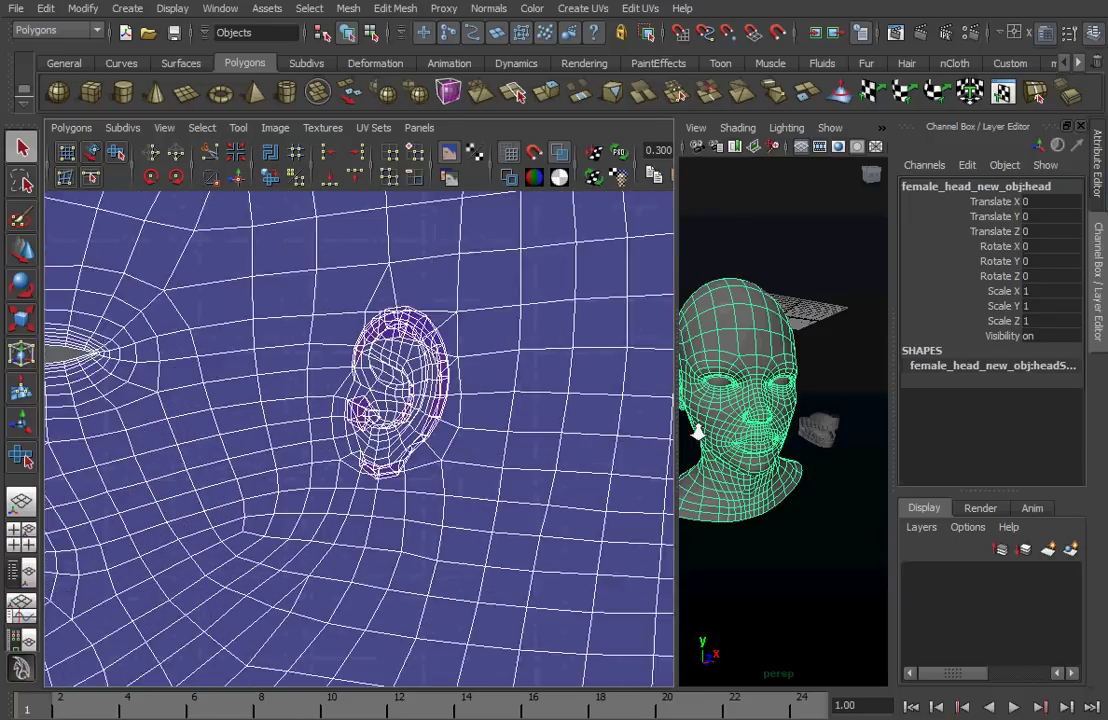
{"action": "middle_click_drag", "start_coordinate": [504, 366], "coordinate": [476, 445], "text": "alt"}
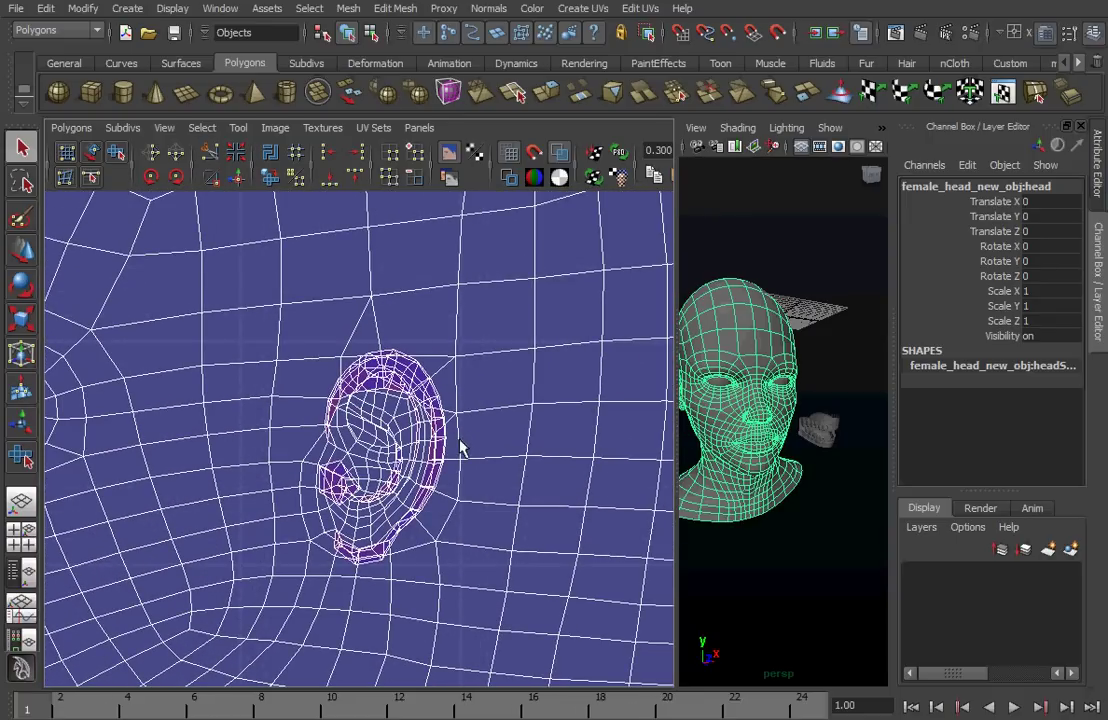
{"action": "right_click_drag", "start_coordinate": [391, 453], "coordinate": [477, 435], "text": "alt"}
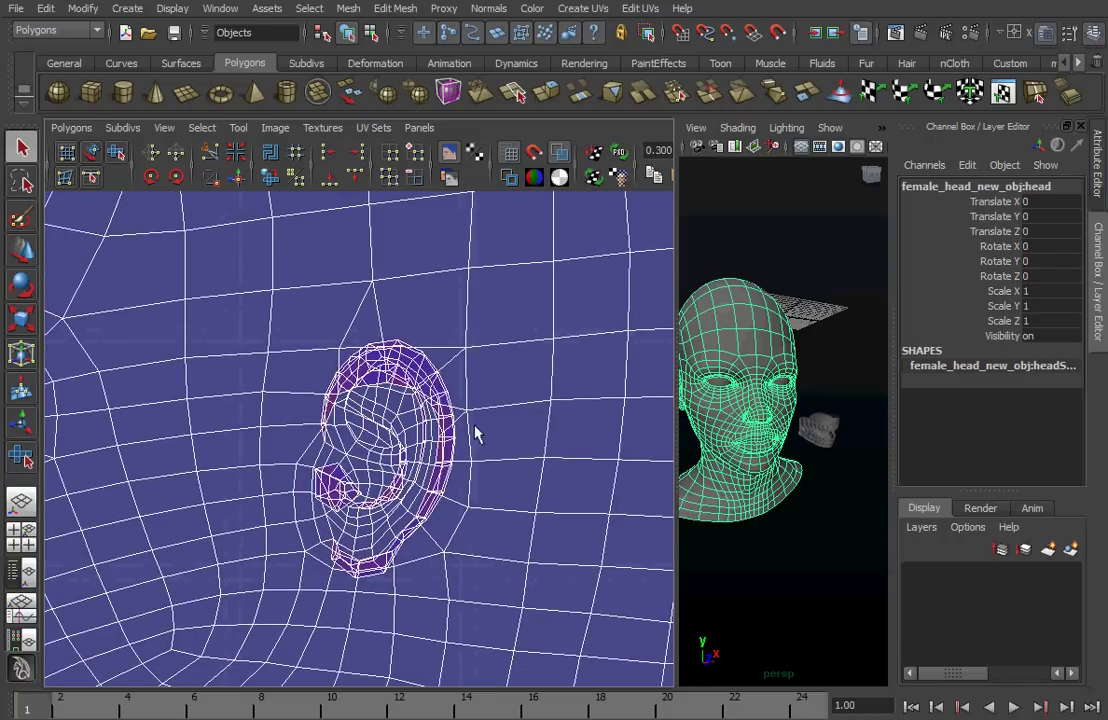
{"action": "middle_click_drag", "start_coordinate": [477, 435], "coordinate": [415, 416], "text": "alt"}
Step: Select the UVs of the ear and its immediate surroundings and unfold them with the Smooth UV tool
{"action": "right_click_drag", "start_coordinate": [415, 416], "coordinate": [478, 420]}
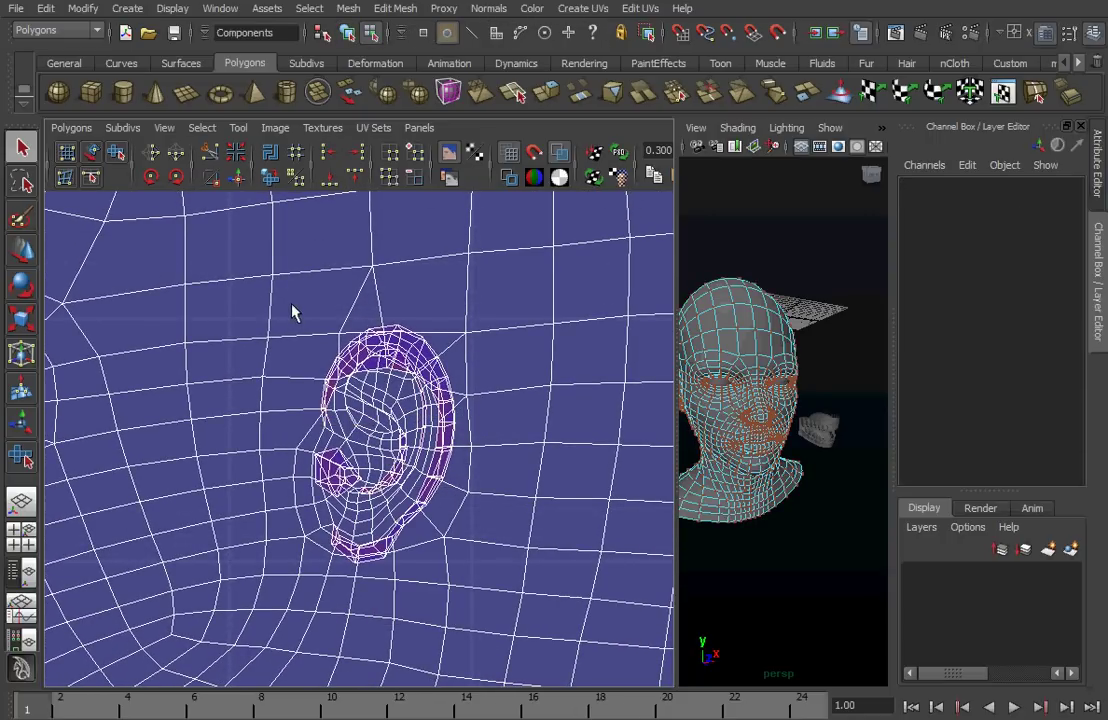
{"action": "left_click_drag", "start_coordinate": [290, 295], "coordinate": [475, 590]}
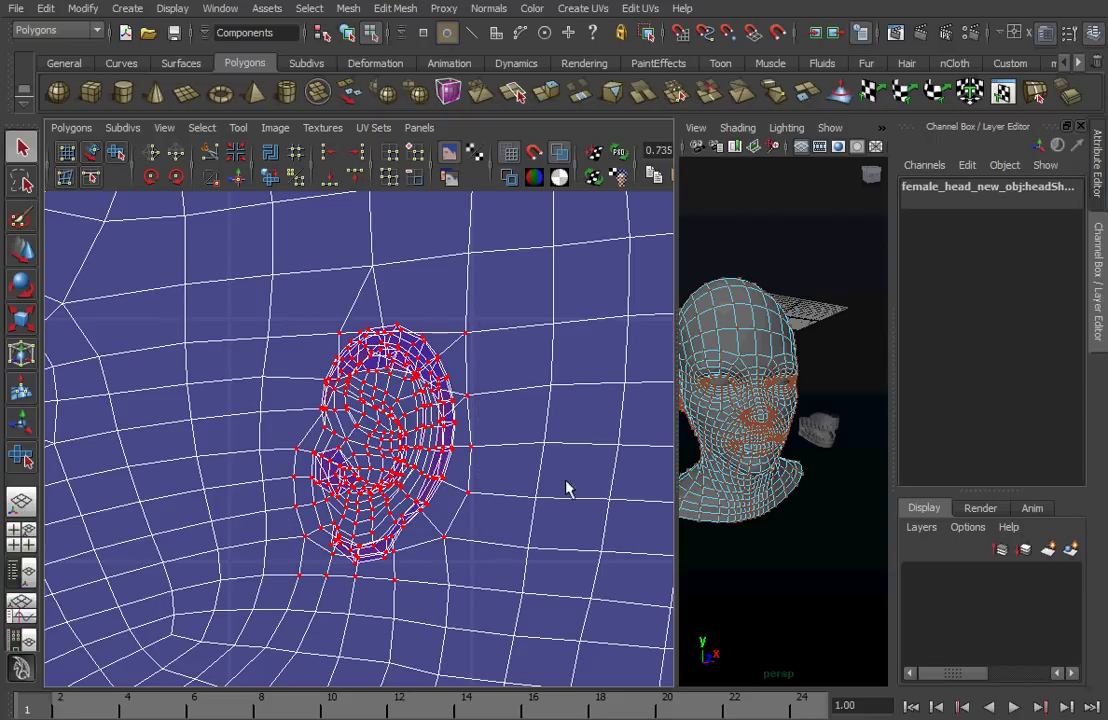
{"action": "left_click", "coordinate": [120, 157]}
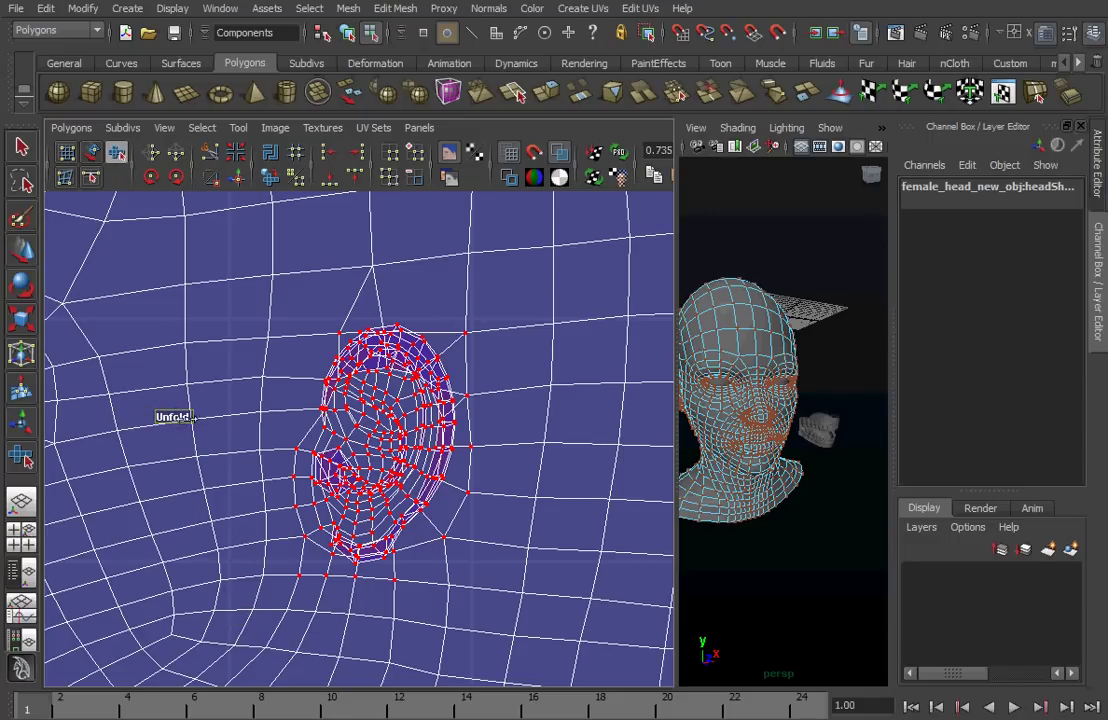
{"action": "left_click_drag", "start_coordinate": [190, 417], "coordinate": [330, 429]}
{"action": "left_click_drag", "start_coordinate": [502, 436], "coordinate": [506, 436]}
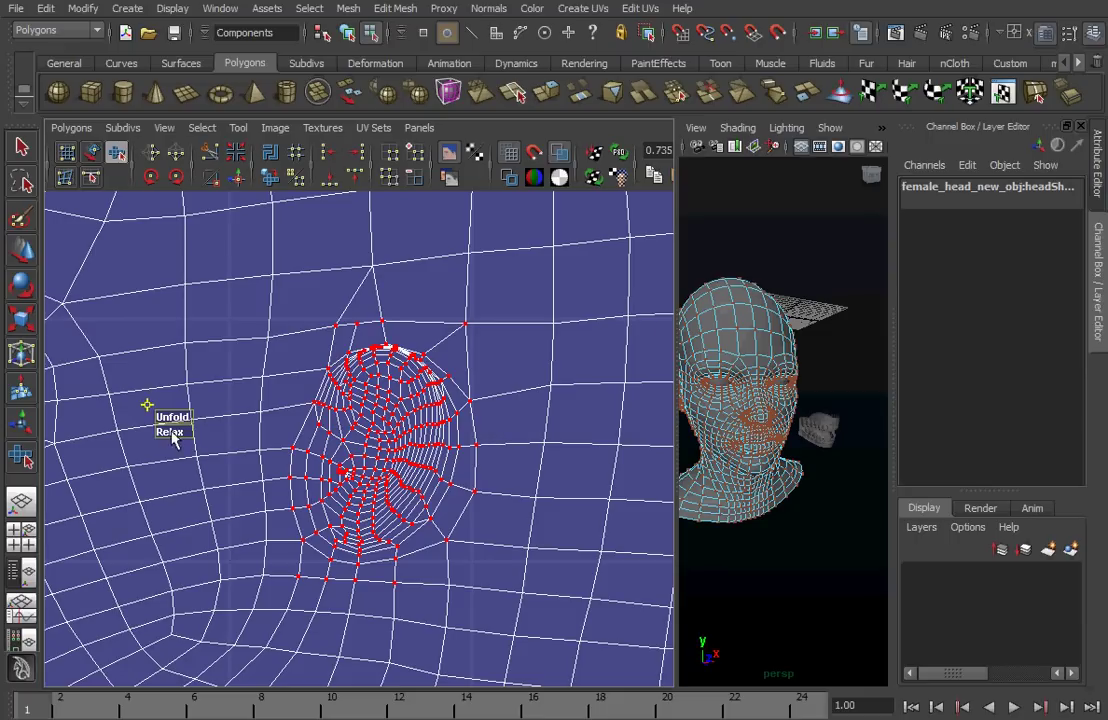
Step: Relax the selected ear UVs with the Smooth UV tool, deselect them and check the ear area for overlaps
{"action": "left_click_drag", "start_coordinate": [172, 437], "coordinate": [705, 445]}
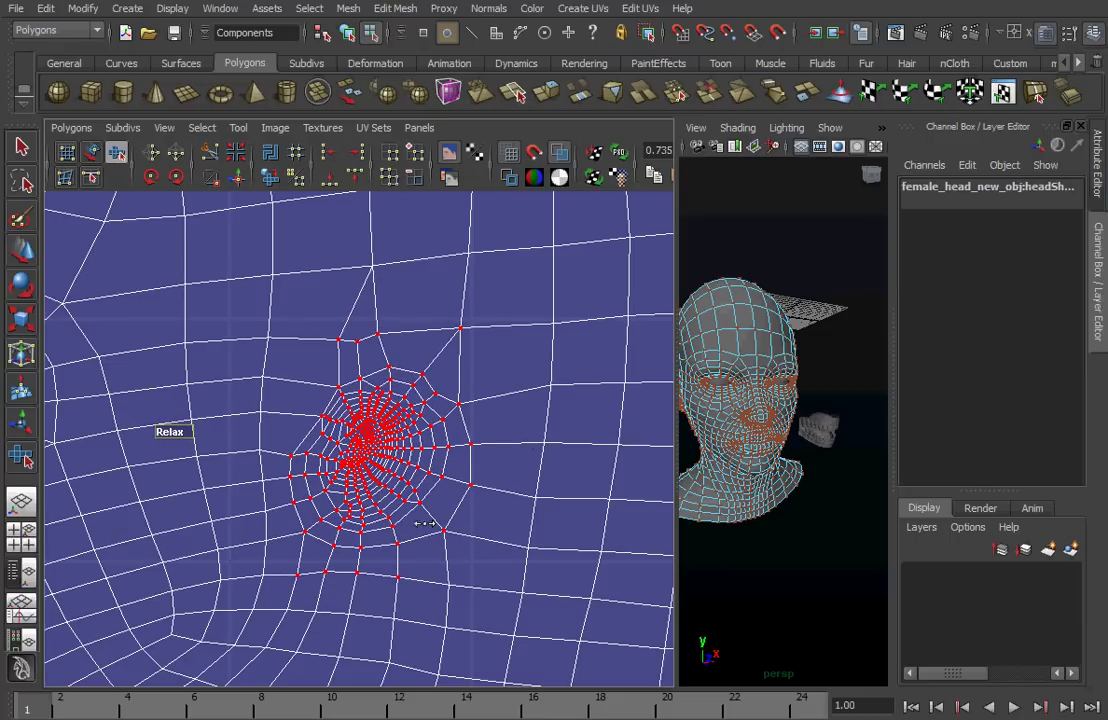
{"action": "left_click_drag", "start_coordinate": [425, 524], "coordinate": [430, 523]}
{"action": "left_click", "coordinate": [504, 479]}
{"action": "right_click_drag", "start_coordinate": [289, 551], "coordinate": [506, 530], "text": "alt"}
{"action": "middle_click_drag", "start_coordinate": [506, 530], "coordinate": [485, 491], "text": "alt"}
{"action": "right_click_drag", "start_coordinate": [425, 508], "coordinate": [538, 494], "text": "alt"}
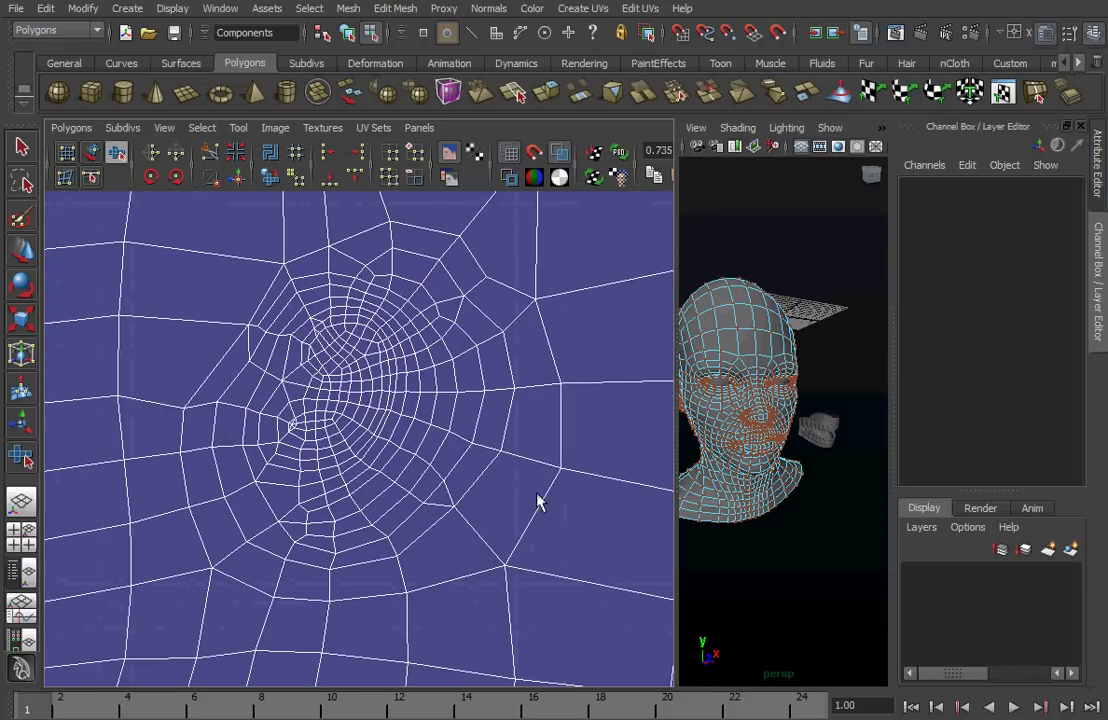
{"action": "middle_click_drag", "start_coordinate": [537, 501], "coordinate": [513, 510], "text": "alt"}
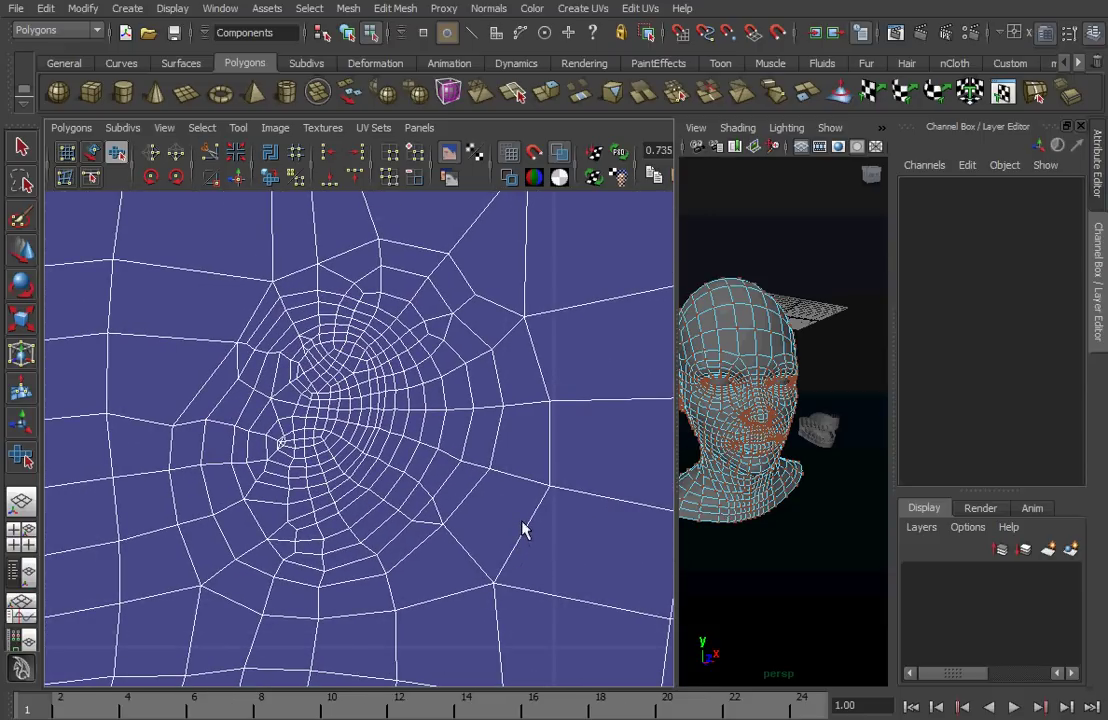
{"action": "right_click_drag", "start_coordinate": [522, 530], "coordinate": [402, 540], "text": "alt"}
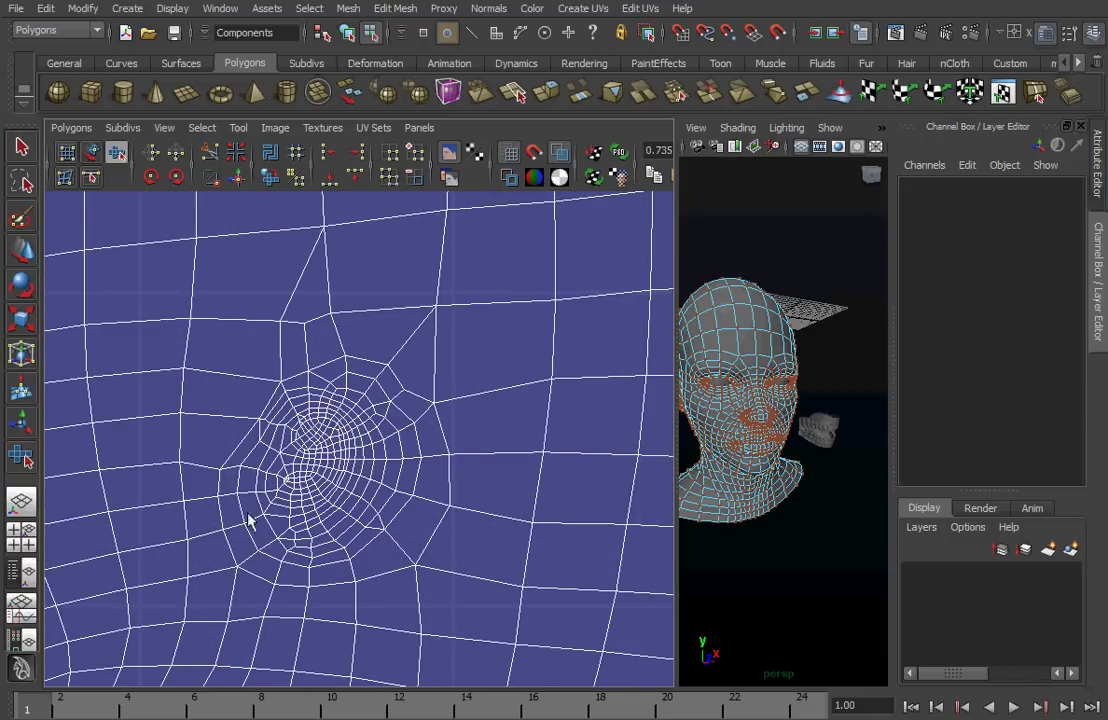
Step: Examine the UVs of both ears closely, comparing the unfolded ear with the overlapping one
{"action": "middle_click_drag", "start_coordinate": [112, 480], "coordinate": [404, 464], "text": "alt"}
{"action": "middle_click_drag", "start_coordinate": [152, 462], "coordinate": [449, 465], "text": "alt"}
{"action": "middle_click_drag", "start_coordinate": [288, 466], "coordinate": [545, 442], "text": "alt"}
{"action": "right_click_drag", "start_coordinate": [545, 442], "coordinate": [80, 438], "text": "alt"}
{"action": "middle_click_drag", "start_coordinate": [230, 457], "coordinate": [625, 441], "text": "alt"}
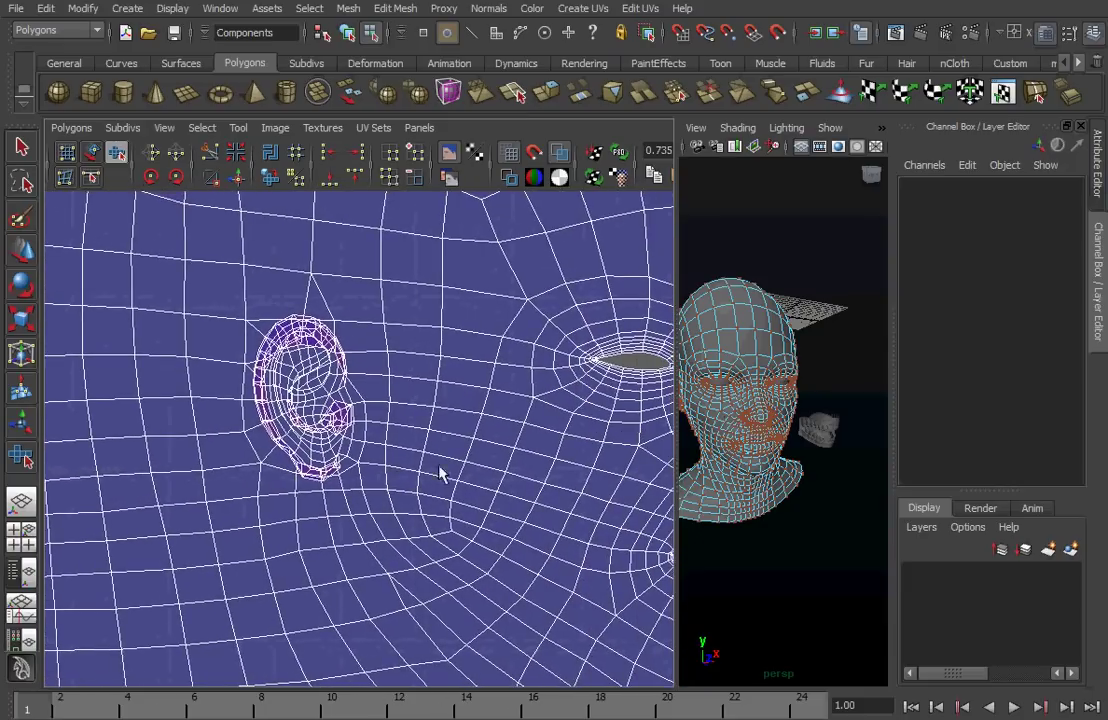
{"action": "right_click_drag", "start_coordinate": [438, 465], "coordinate": [589, 465], "text": "alt"}
{"action": "middle_click_drag", "start_coordinate": [446, 450], "coordinate": [470, 476], "text": "alt"}
{"action": "right_click_drag", "start_coordinate": [470, 480], "coordinate": [553, 491], "text": "alt"}
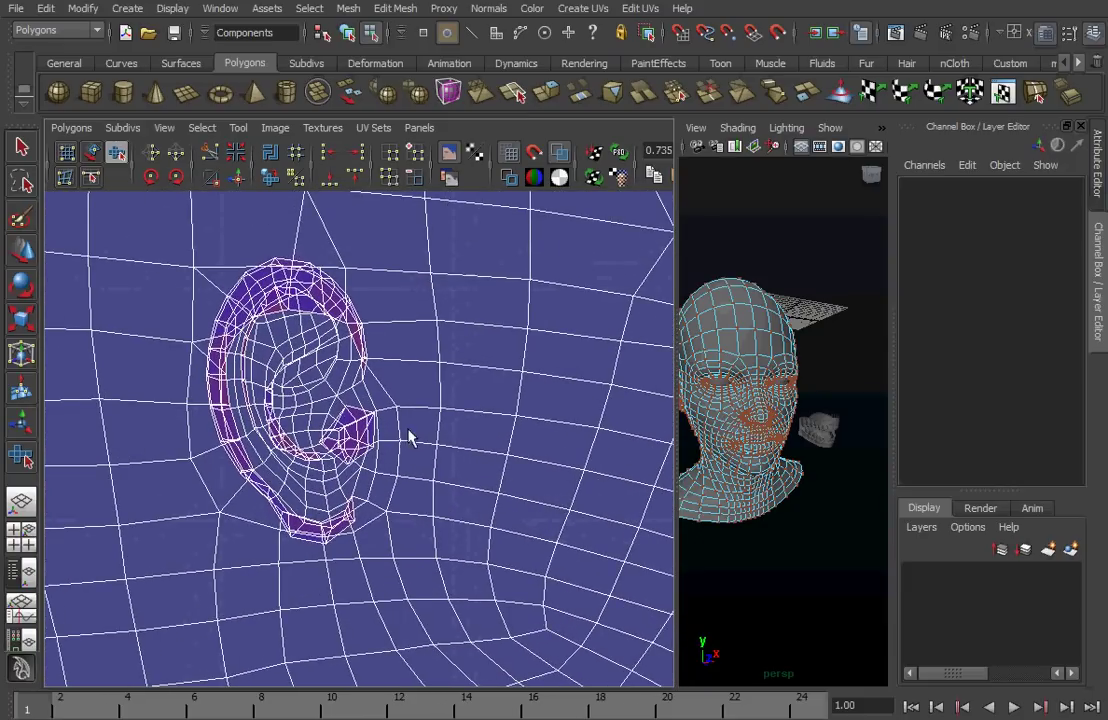
{"action": "right_click_drag", "start_coordinate": [410, 437], "coordinate": [631, 453], "text": "alt"}
Step: Widen the perspective view beside the UV editor and examine the still overlapping ear up close on the head mesh
{"action": "left_click_drag", "start_coordinate": [678, 436], "coordinate": [497, 436]}
{"action": "left_click_drag", "start_coordinate": [643, 448], "coordinate": [692, 406], "text": "alt"}
{"action": "right_click_drag", "start_coordinate": [692, 406], "coordinate": [673, 423], "text": "alt"}
{"action": "left_click_drag", "start_coordinate": [673, 423], "coordinate": [590, 455], "text": "alt"}
{"action": "right_click_drag", "start_coordinate": [590, 455], "coordinate": [623, 459], "text": "alt"}
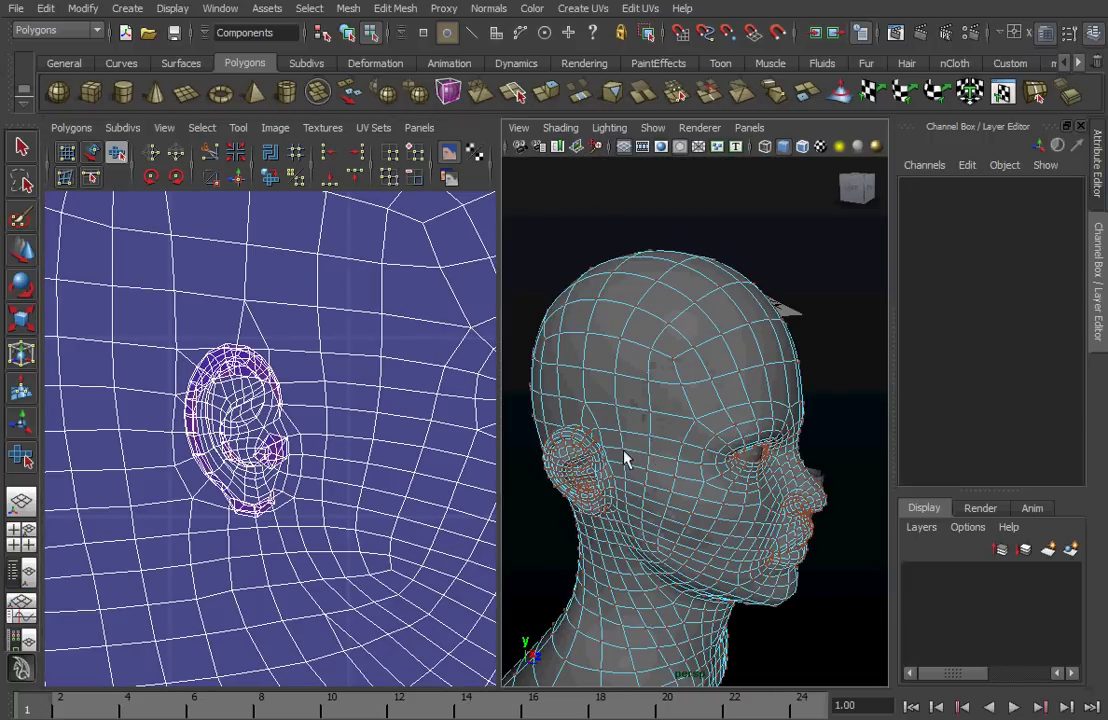
{"action": "left_click_drag", "start_coordinate": [624, 454], "coordinate": [687, 446], "text": "alt"}
{"action": "middle_click_drag", "start_coordinate": [725, 437], "coordinate": [647, 420], "text": "alt"}
{"action": "right_click_drag", "start_coordinate": [598, 455], "coordinate": [664, 456], "text": "alt"}
{"action": "left_click_drag", "start_coordinate": [611, 464], "coordinate": [676, 432], "text": "alt"}
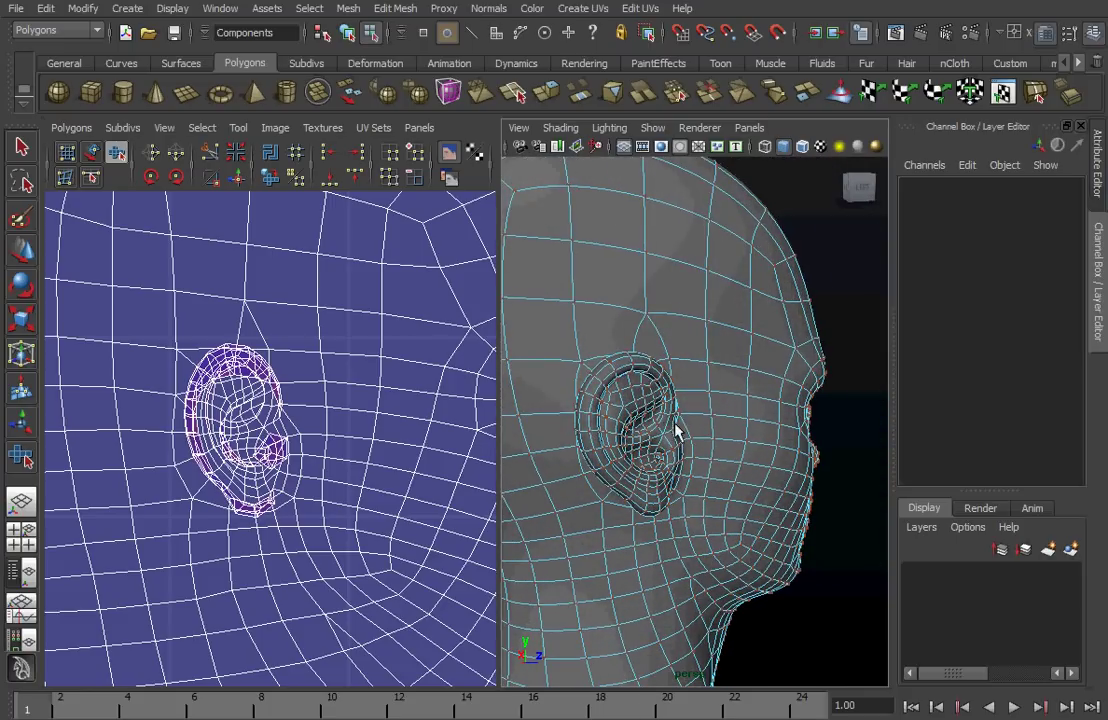
{"action": "right_click_drag", "start_coordinate": [651, 417], "coordinate": [697, 418], "text": "alt"}
{"action": "left_click_drag", "start_coordinate": [608, 417], "coordinate": [641, 416], "text": "alt"}
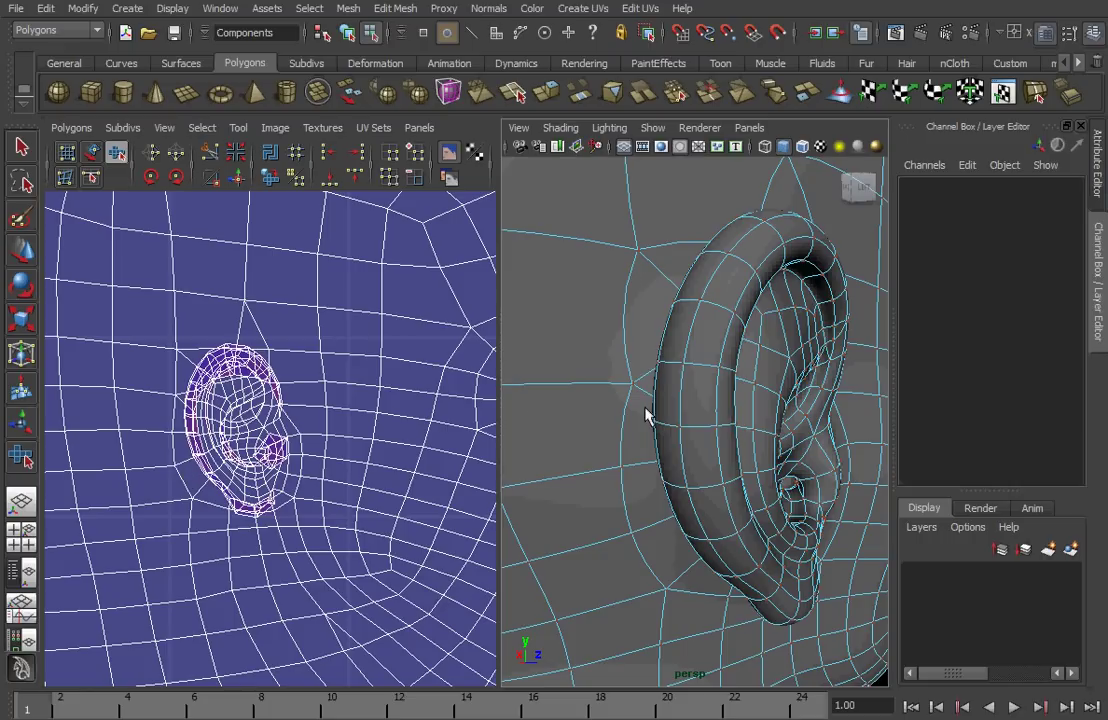
Step: In edge selection mode, select the edges surrounding the upper back and top of the ear
{"action": "right_click_drag", "start_coordinate": [646, 416], "coordinate": [648, 364]}
{"action": "left_click", "coordinate": [628, 363]}
{"action": "left_click_drag", "start_coordinate": [645, 354], "coordinate": [645, 361], "text": "alt"}
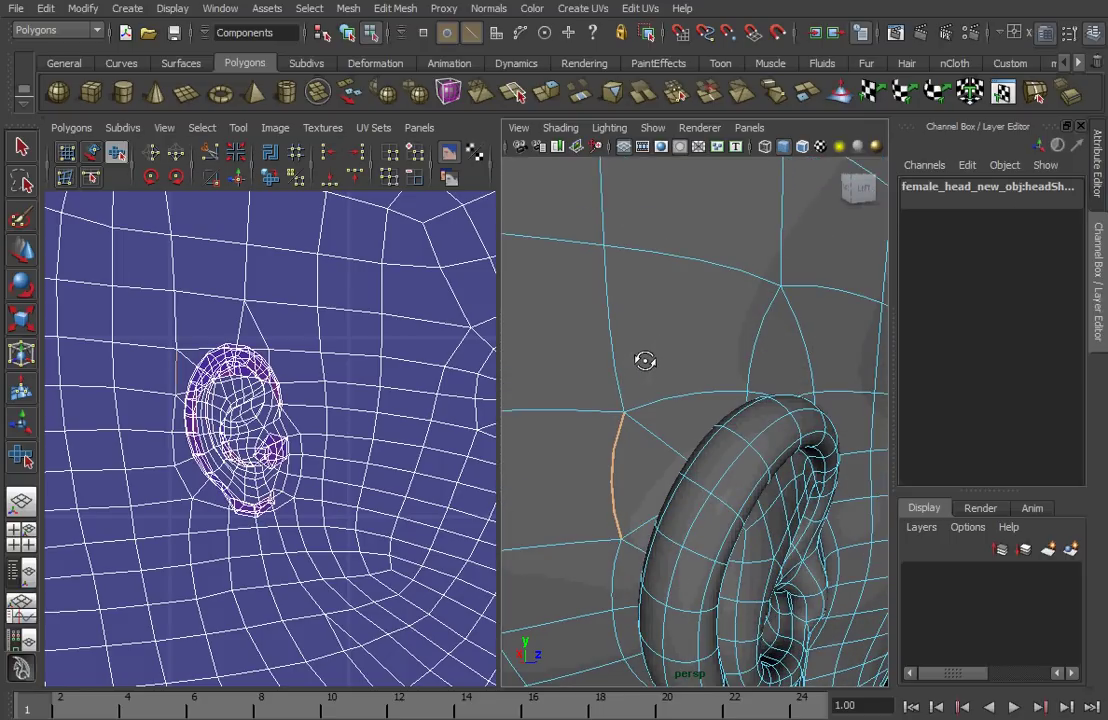
{"action": "middle_click_drag", "start_coordinate": [812, 430], "coordinate": [755, 398], "text": "alt"}
{"action": "right_click_drag", "start_coordinate": [755, 398], "coordinate": [673, 415], "text": "alt"}
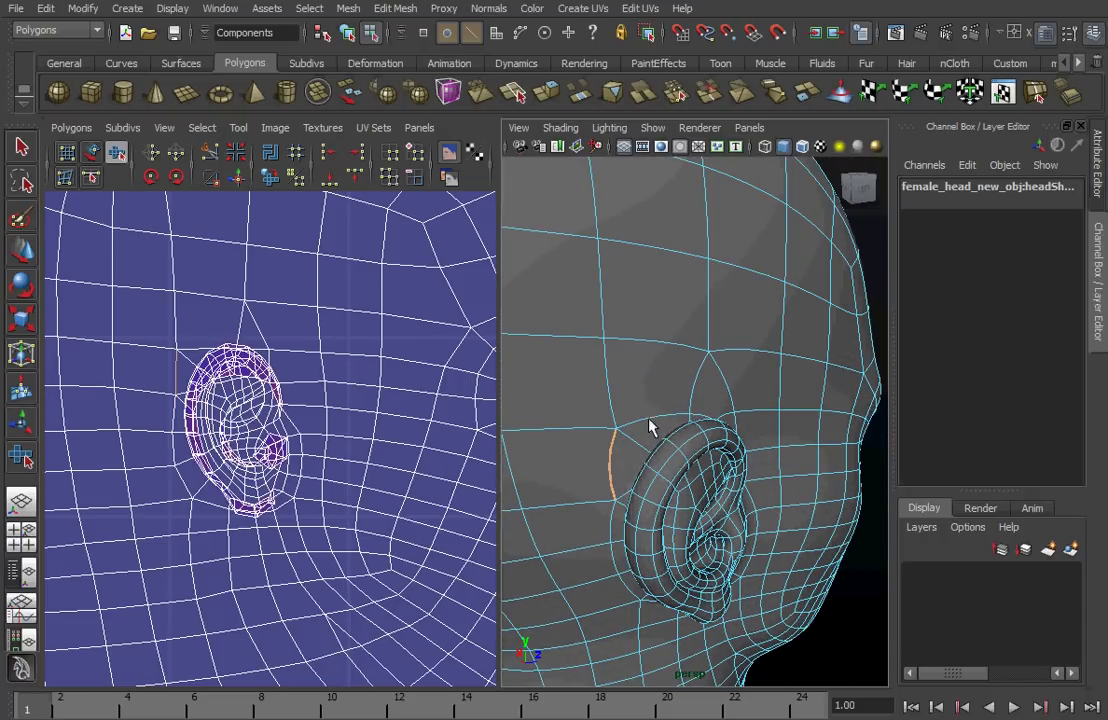
{"action": "left_click", "coordinate": [676, 423], "text": "shift"}
{"action": "left_click", "coordinate": [705, 415], "text": "shift"}
Step: Add the edges running down in front of the ear to the selection
{"action": "left_click_drag", "start_coordinate": [710, 448], "coordinate": [643, 470], "text": "alt"}
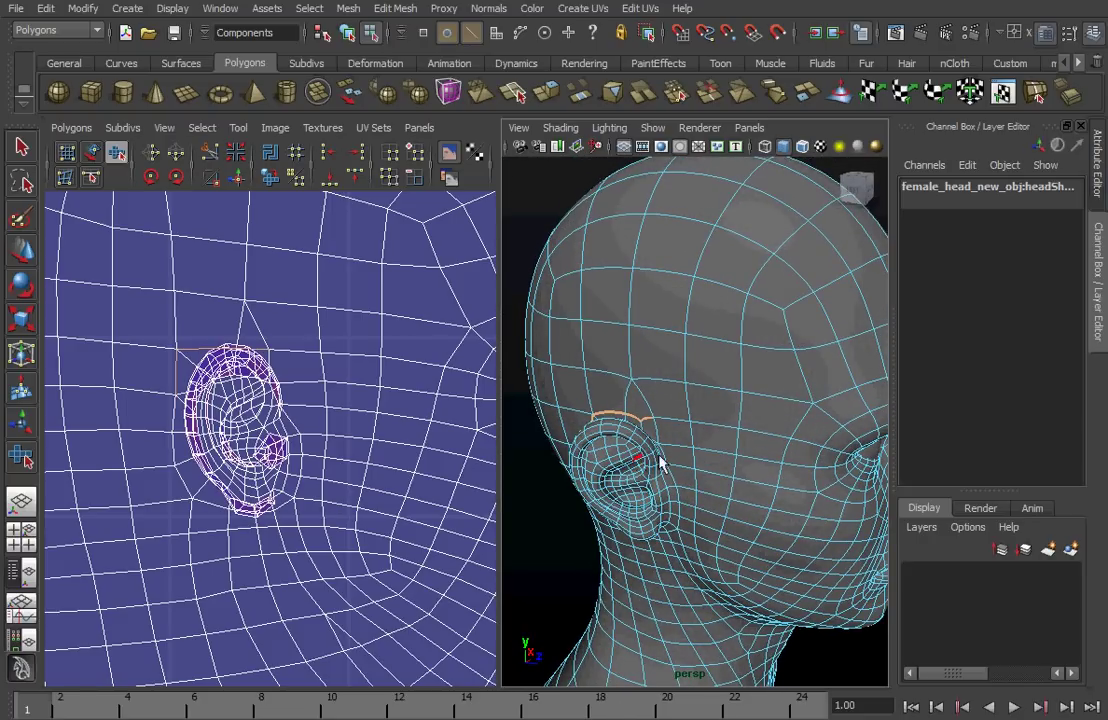
{"action": "mouse_move", "coordinate": [668, 453]}
{"action": "right_mouse_down", "text": "alt"}
{"action": "mouse_move", "coordinate": [772, 463]}
{"action": "mouse_move", "coordinate": [687, 440]}
{"action": "right_mouse_up", "text": "alt"}
{"action": "middle_click_drag", "start_coordinate": [687, 440], "coordinate": [737, 428], "text": "alt"}
{"action": "right_click_drag", "start_coordinate": [737, 428], "coordinate": [714, 445], "text": "alt"}
{"action": "left_click_drag", "start_coordinate": [714, 445], "coordinate": [660, 443], "text": "alt"}
{"action": "right_click_drag", "start_coordinate": [660, 443], "coordinate": [712, 440], "text": "alt"}
{"action": "left_click_drag", "start_coordinate": [680, 443], "coordinate": [701, 447], "text": "alt"}
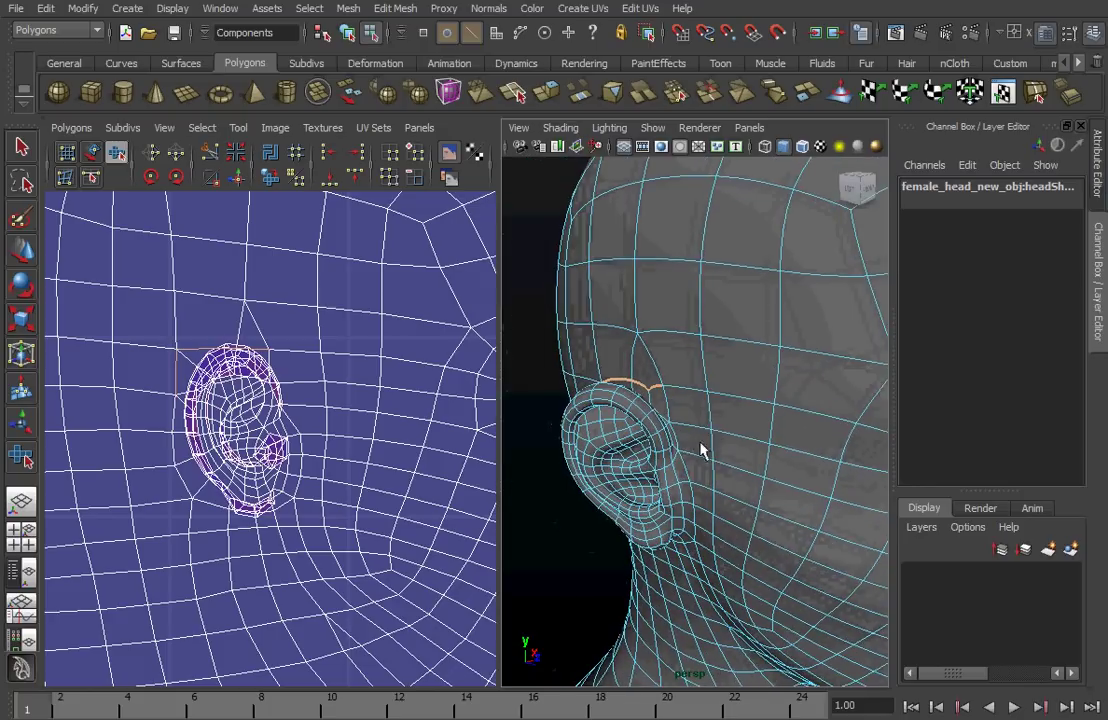
{"action": "right_click_drag", "start_coordinate": [701, 443], "coordinate": [716, 437], "text": "alt"}
{"action": "left_click", "coordinate": [652, 395], "text": "shift"}
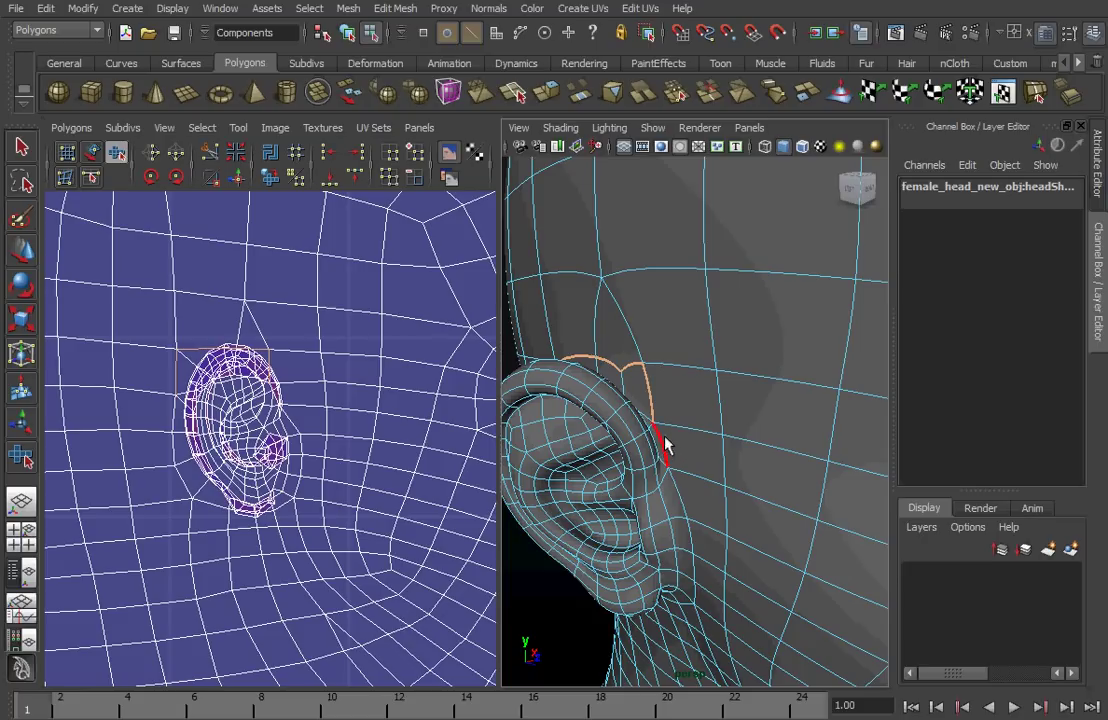
{"action": "right_click_drag", "start_coordinate": [664, 445], "coordinate": [688, 438], "text": "alt"}
{"action": "left_click_drag", "start_coordinate": [688, 438], "coordinate": [664, 446], "text": "alt"}
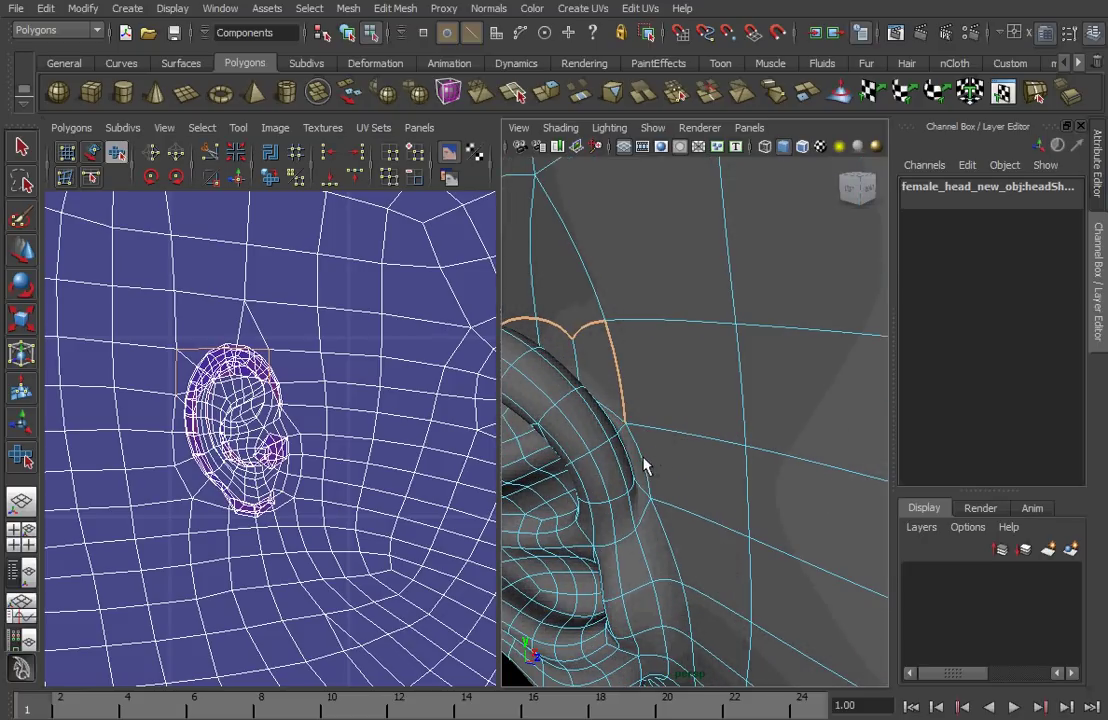
{"action": "left_click", "coordinate": [641, 462], "text": "shift"}
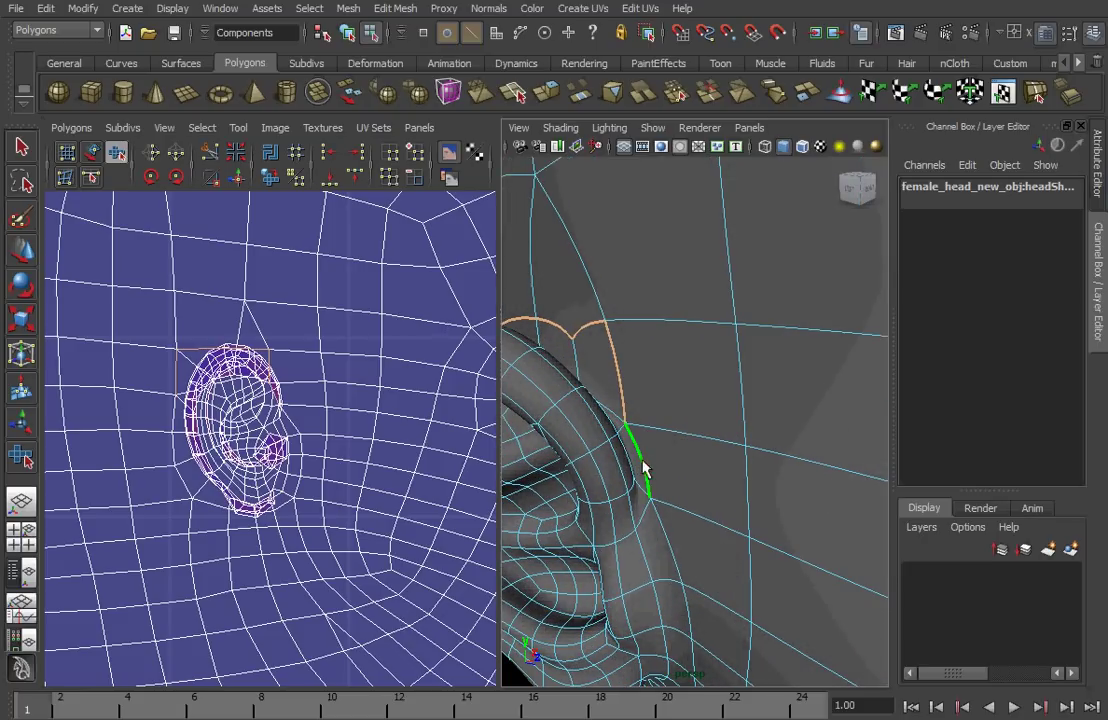
{"action": "left_click", "coordinate": [668, 545], "text": "shift"}
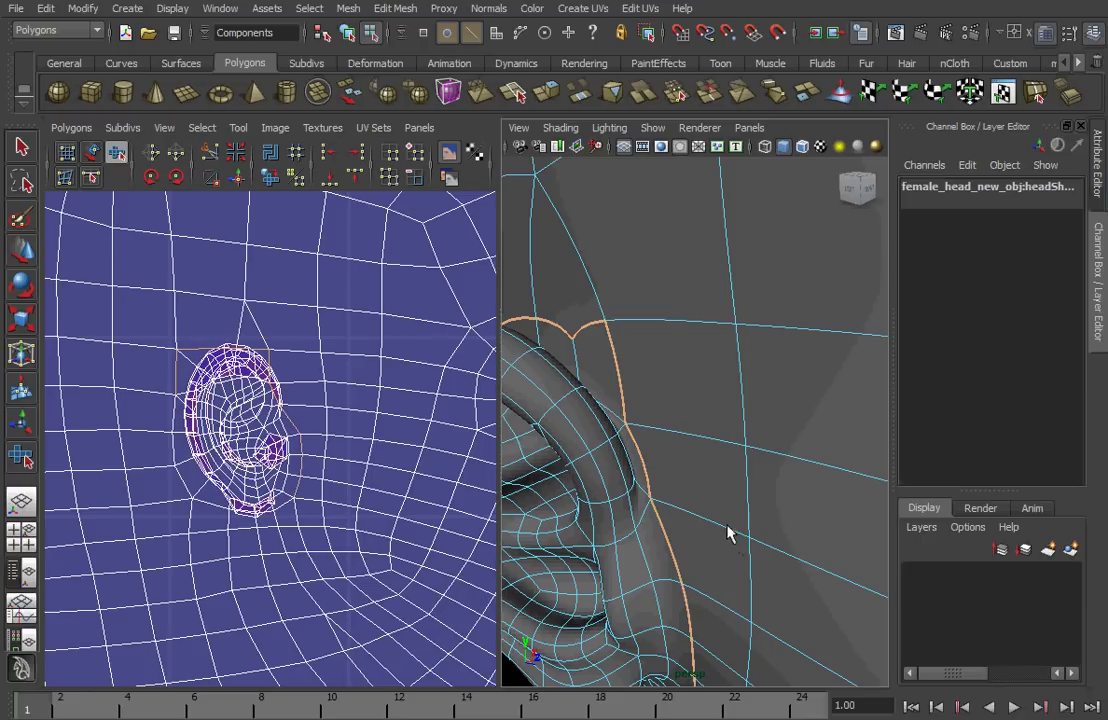
Step: Add the edges beneath the earlobe and behind the ear, closing the edge ring around the ear
{"action": "left_click_drag", "start_coordinate": [727, 532], "coordinate": [712, 487], "text": "alt"}
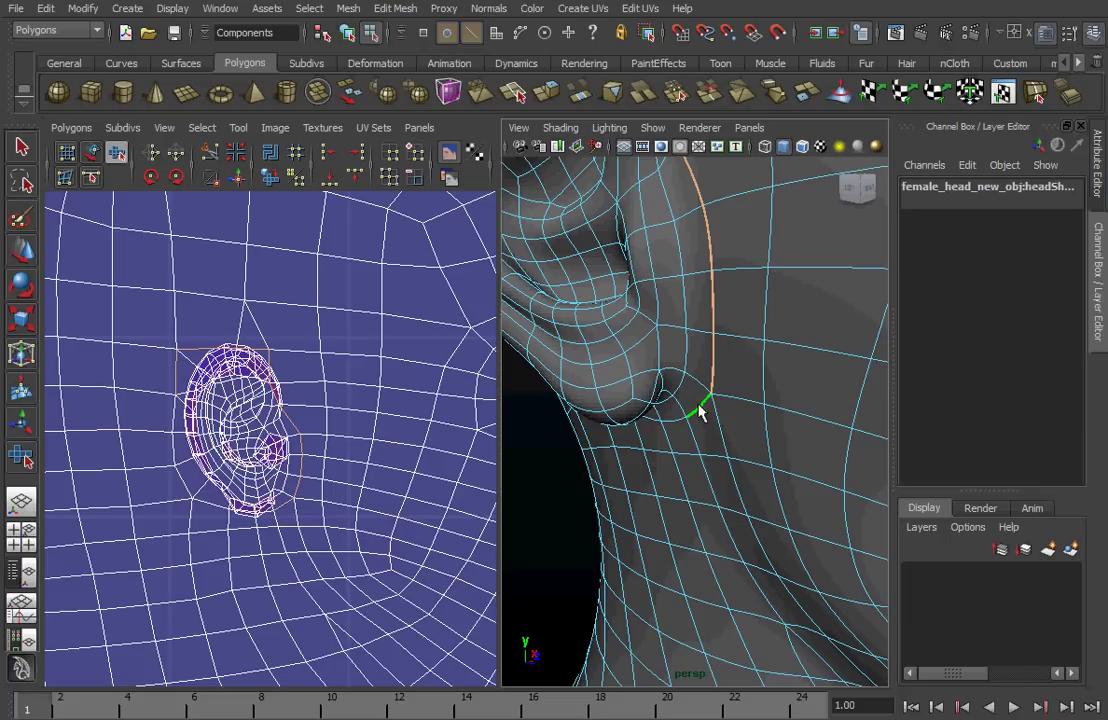
{"action": "left_click_drag", "start_coordinate": [643, 415], "coordinate": [720, 484], "text": "alt"}
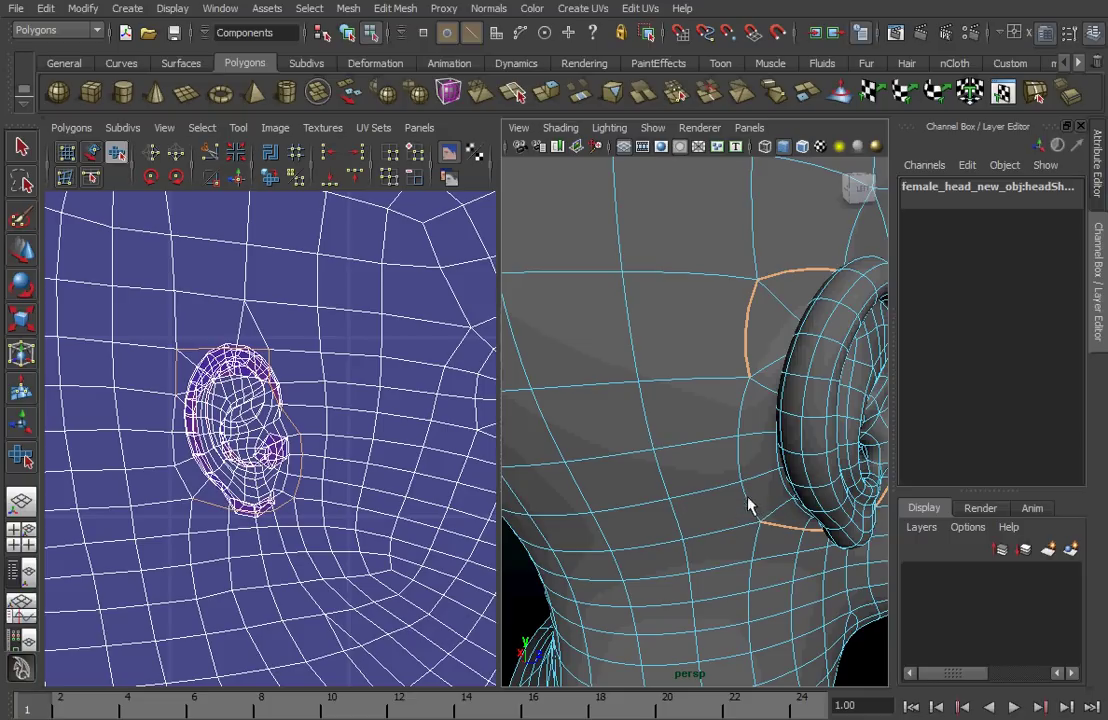
{"action": "left_click", "coordinate": [738, 442], "text": "shift"}
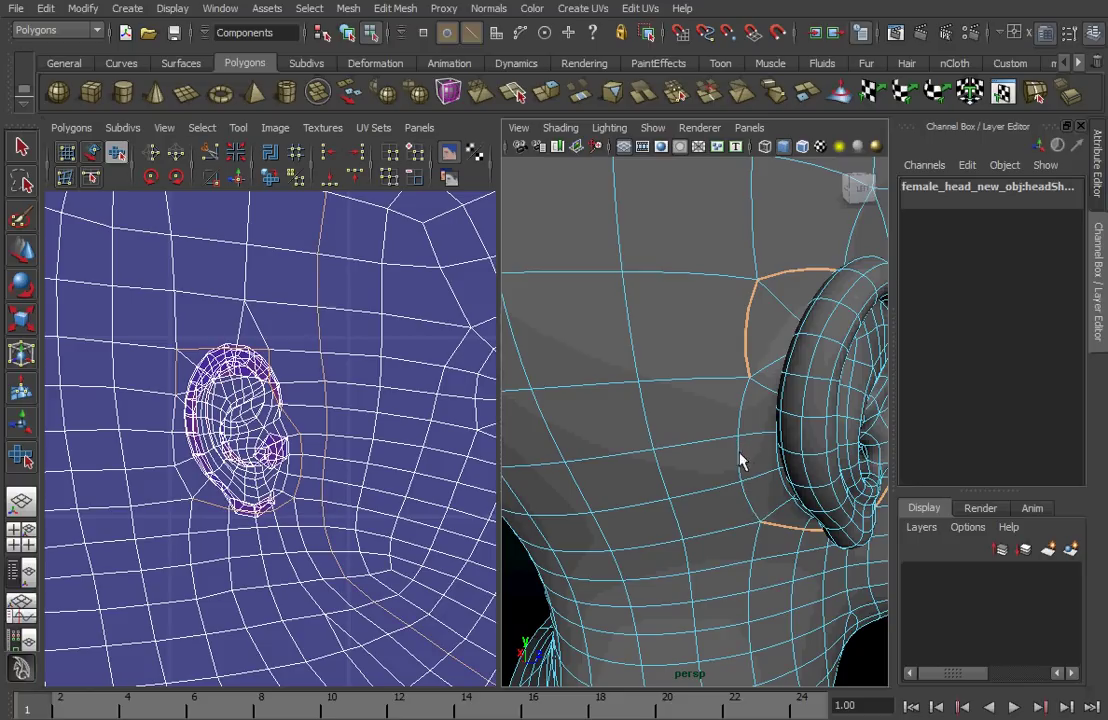
{"action": "double_click", "coordinate": [742, 411], "text": "shift"}
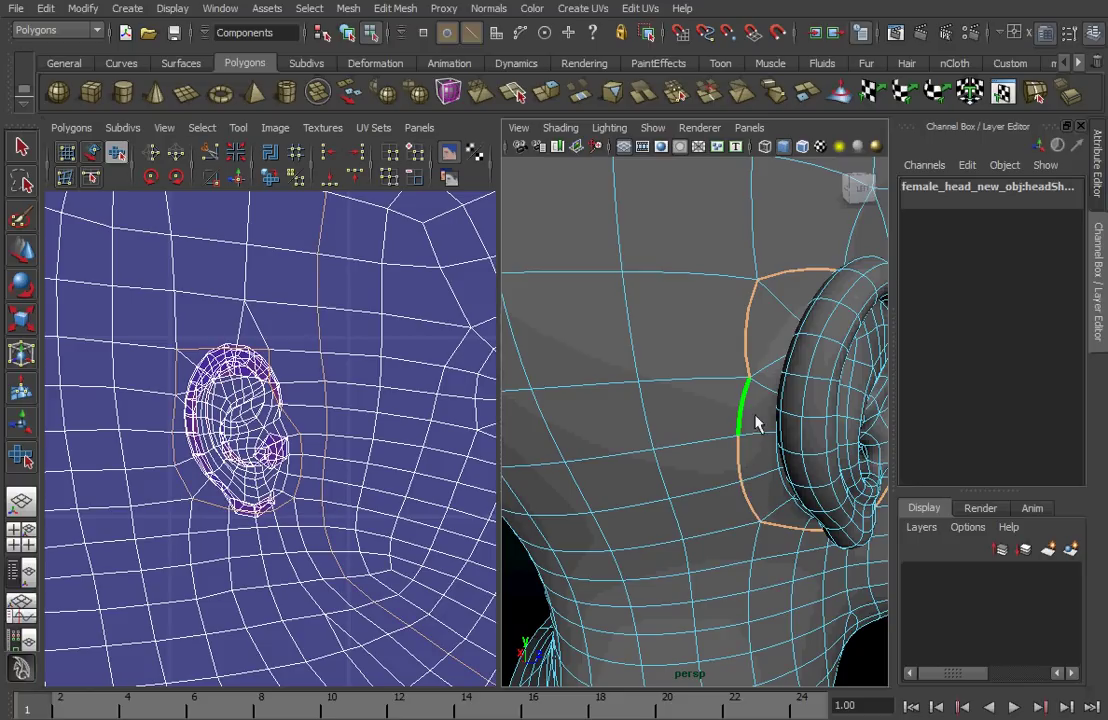
Step: Deselect the stray edge loop running over the head and jaw, keeping only the edge ring around the ear
{"action": "scroll", "coordinate": [735, 406], "scroll_direction": "down", "scroll_amount": 5}
{"action": "left_click_drag", "start_coordinate": [734, 408], "coordinate": [660, 411], "text": "alt"}
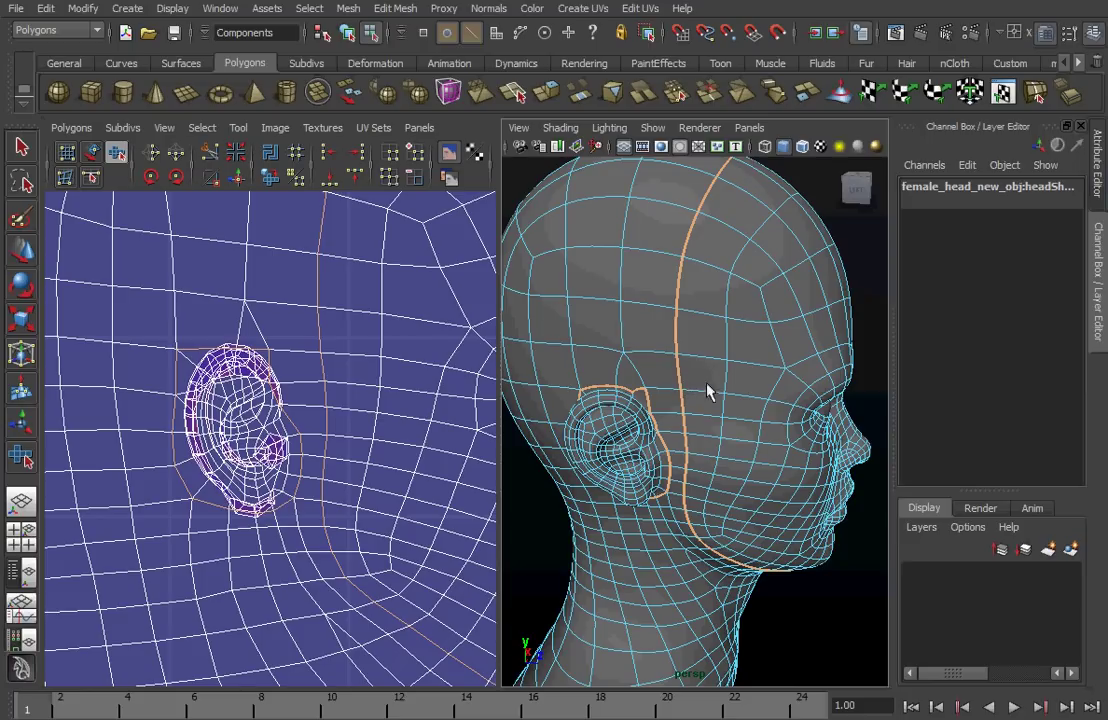
{"action": "scroll", "coordinate": [751, 388], "scroll_direction": "down", "scroll_amount": 3}
{"action": "left_click_drag", "start_coordinate": [732, 378], "coordinate": [747, 351], "text": "alt"}
{"action": "left_click_drag", "start_coordinate": [646, 306], "coordinate": [761, 391], "text": "alt"}
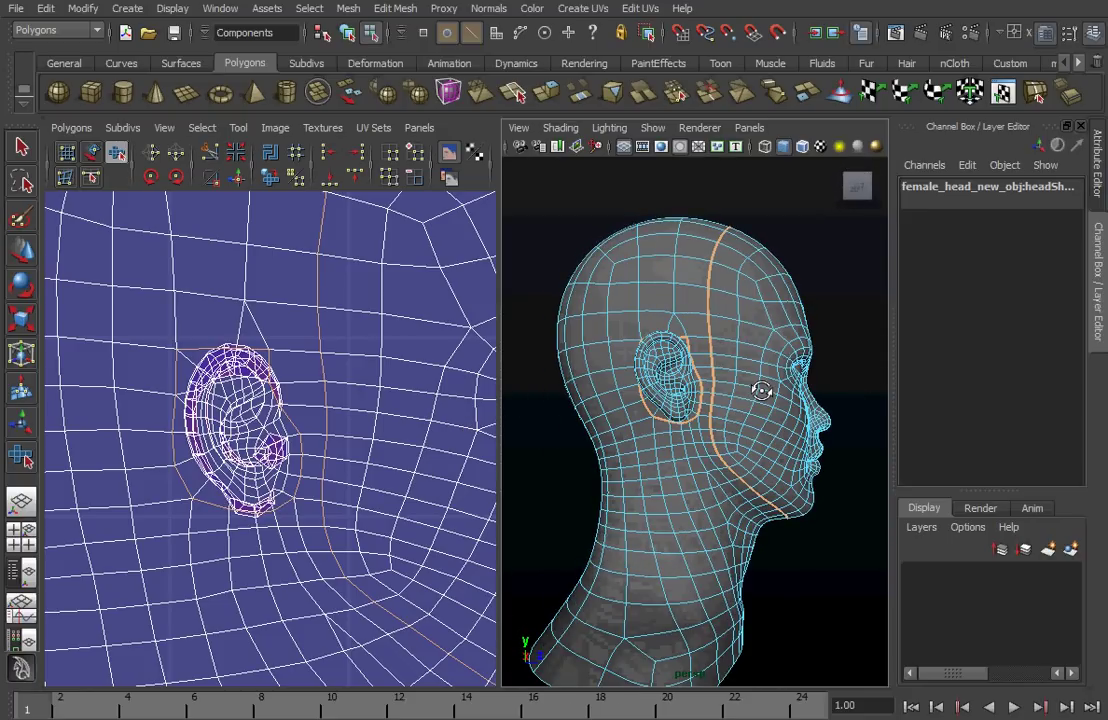
{"action": "middle_click_drag", "start_coordinate": [782, 337], "coordinate": [749, 346], "text": "alt"}
{"action": "right_click_drag", "start_coordinate": [724, 346], "coordinate": [756, 410], "text": "alt"}
{"action": "left_click_drag", "start_coordinate": [812, 566], "coordinate": [667, 200]}
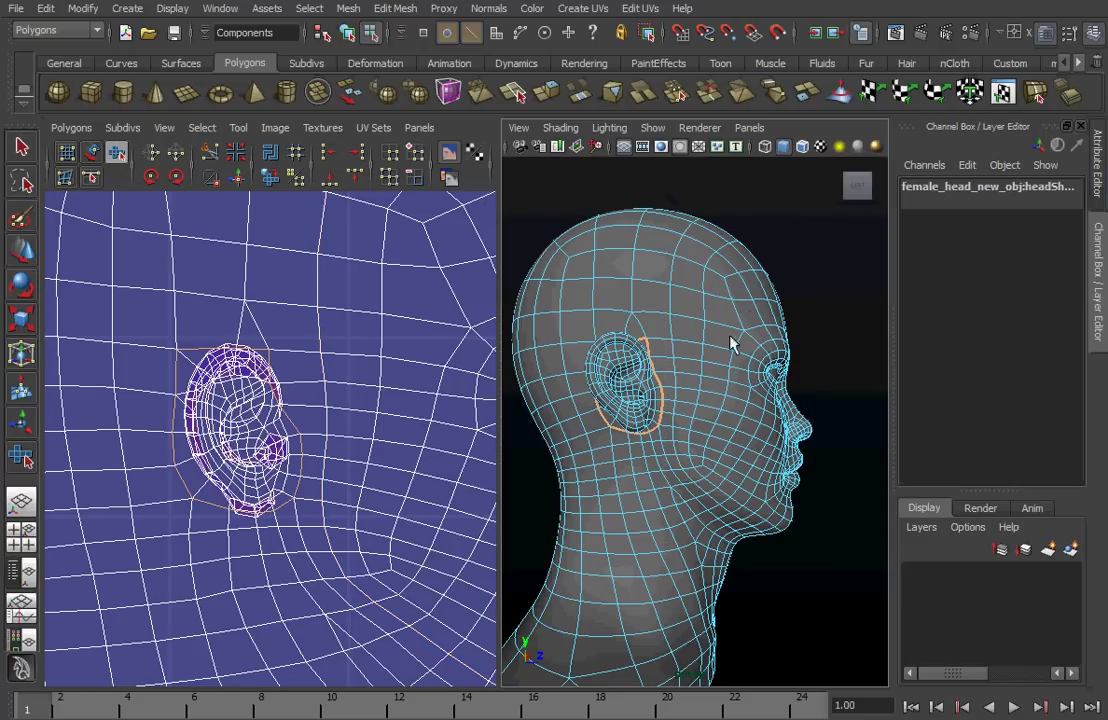
{"action": "mouse_move", "coordinate": [683, 376]}
{"action": "left_mouse_down", "text": "alt"}
{"action": "mouse_move", "coordinate": [626, 443]}
{"action": "mouse_move", "coordinate": [658, 427]}
{"action": "mouse_move", "coordinate": [576, 415]}
{"action": "mouse_move", "coordinate": [665, 388]}
{"action": "left_mouse_up", "text": "alt"}
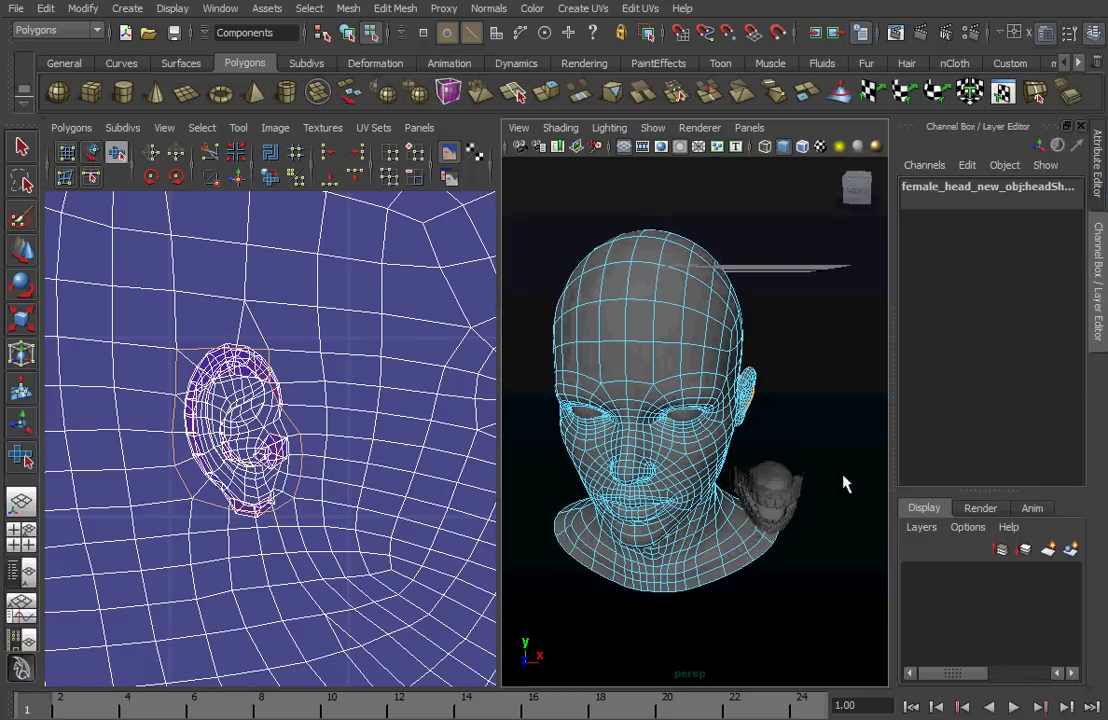
{"action": "left_click_drag", "start_coordinate": [824, 474], "coordinate": [738, 326]}
Step: Show the head in wireframe to check the selected ear edges and cut the UVs along them
{"action": "left_click_drag", "start_coordinate": [575, 366], "coordinate": [648, 412], "text": "alt"}
{"action": "key", "text": "4"}
{"action": "scroll", "coordinate": [648, 412], "scroll_direction": "up", "scroll_amount": 3}
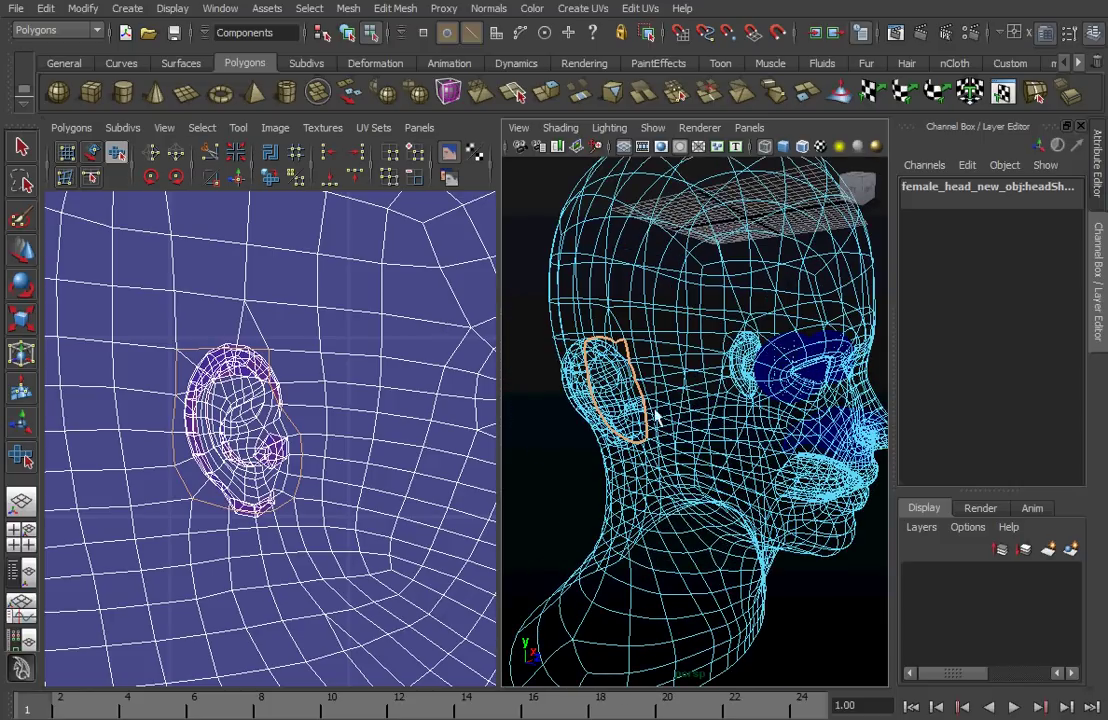
{"action": "right_click", "coordinate": [167, 398], "text": "shift"}
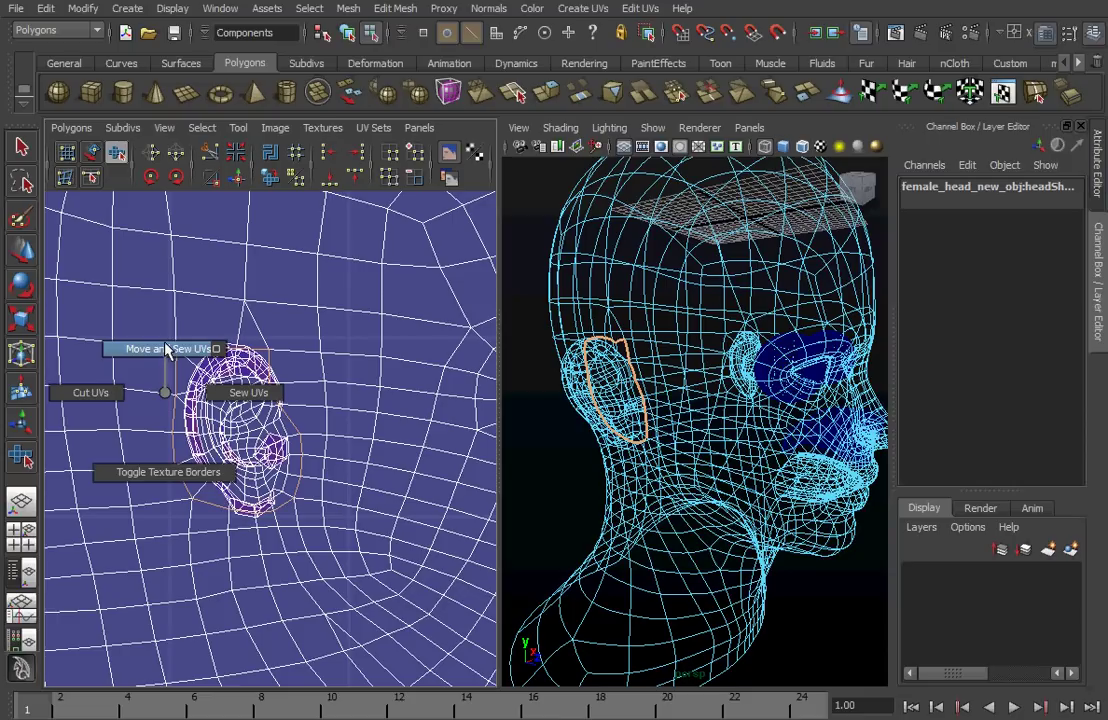
{"action": "right_click_drag", "start_coordinate": [167, 349], "coordinate": [84, 395], "text": "shift"}
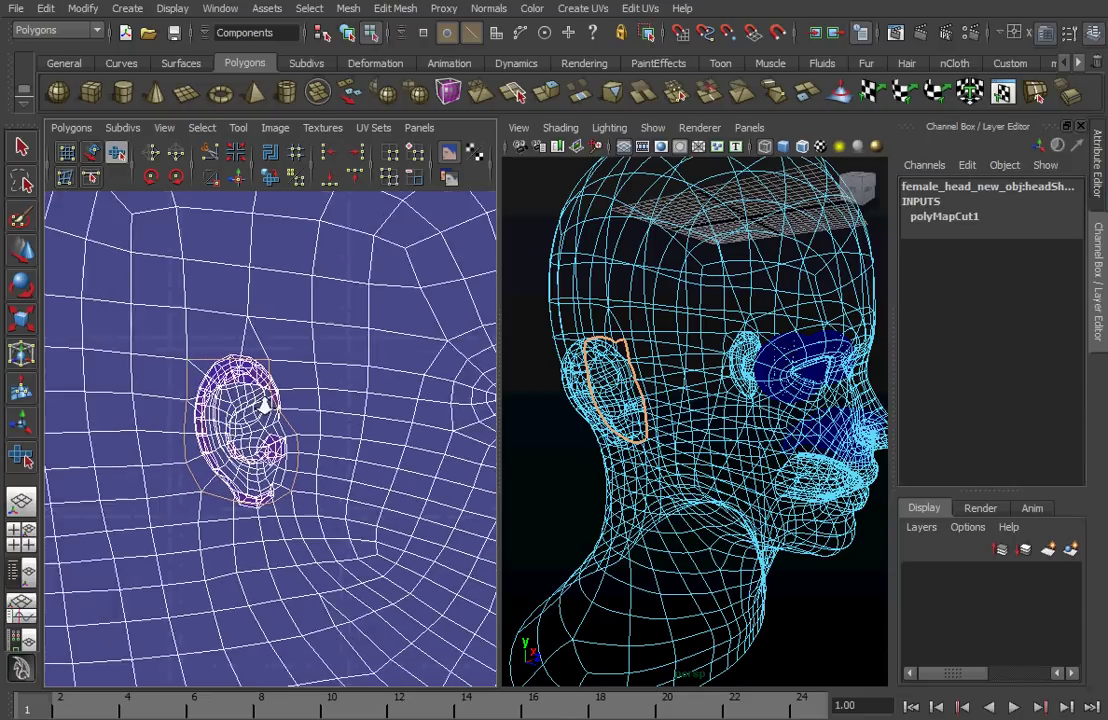
Step: Move the cut ear UV shell out of the face shell to the empty area above it with the Move UV Shell tool and deselect it
{"action": "scroll", "coordinate": [265, 405], "scroll_direction": "down", "scroll_amount": 5}
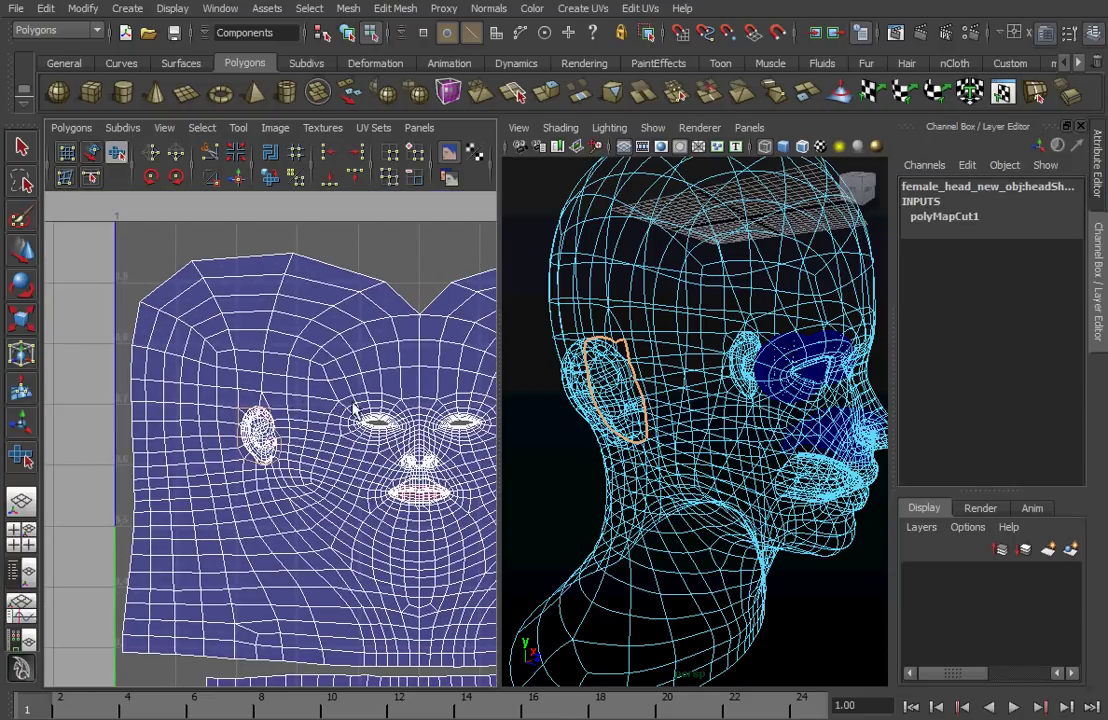
{"action": "middle_click_drag", "start_coordinate": [352, 407], "coordinate": [332, 413], "text": "alt"}
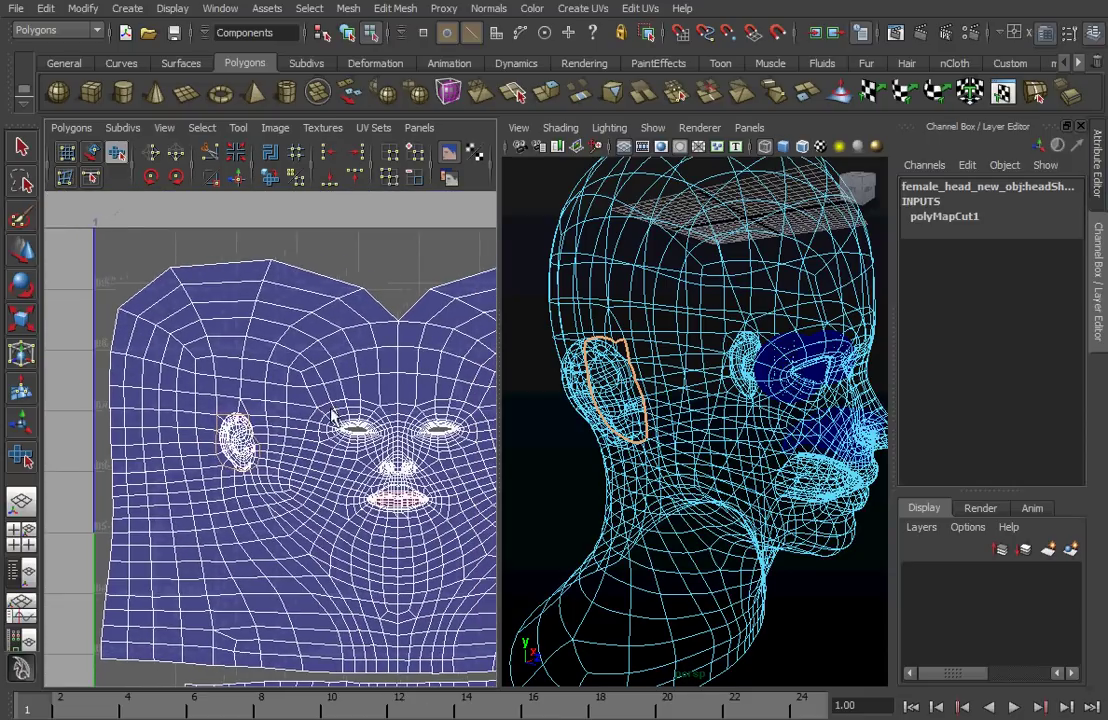
{"action": "left_click", "coordinate": [92, 153]}
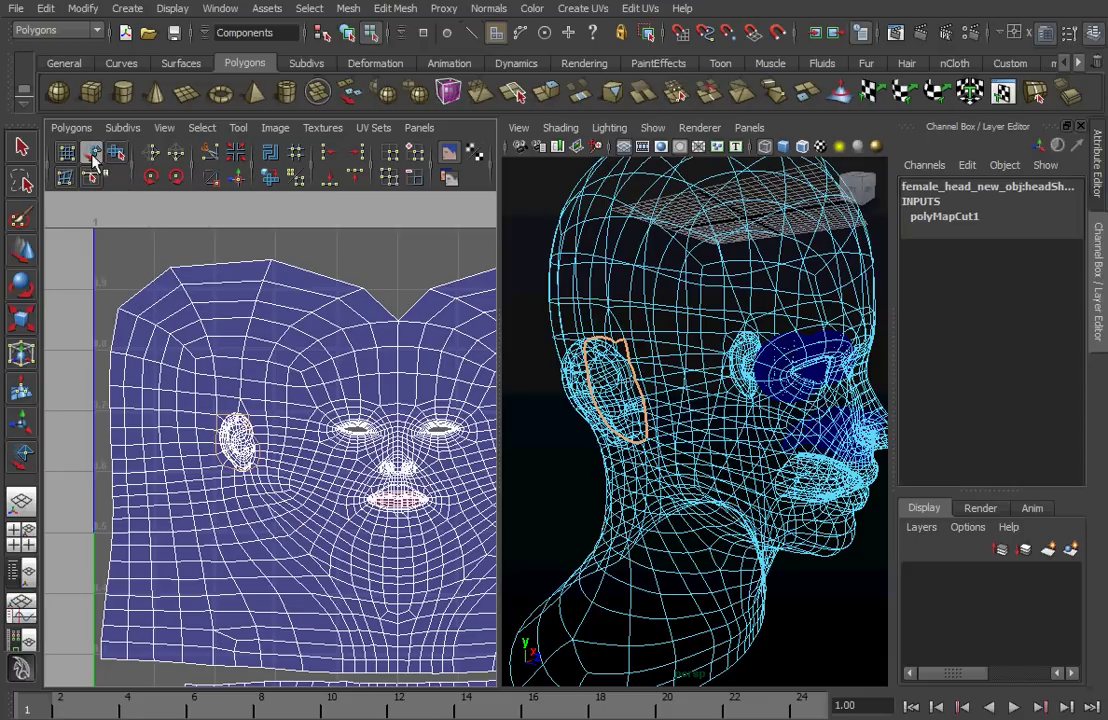
{"action": "left_click", "coordinate": [243, 447]}
{"action": "left_click_drag", "start_coordinate": [243, 450], "coordinate": [137, 228]}
{"action": "middle_click_drag", "start_coordinate": [224, 319], "coordinate": [294, 460], "text": "alt"}
{"action": "right_click_drag", "start_coordinate": [221, 416], "coordinate": [425, 453], "text": "alt"}
{"action": "middle_click_drag", "start_coordinate": [286, 394], "coordinate": [359, 483], "text": "alt"}
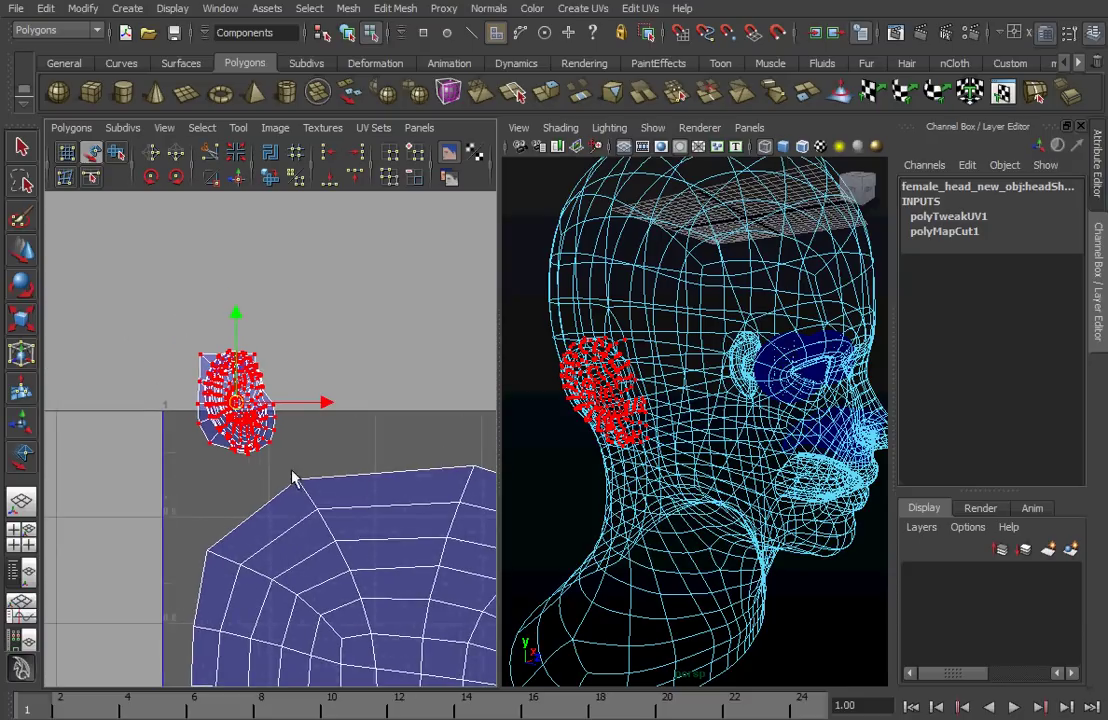
{"action": "right_click_drag", "start_coordinate": [292, 471], "coordinate": [333, 462], "text": "alt"}
{"action": "left_click", "coordinate": [312, 441]}
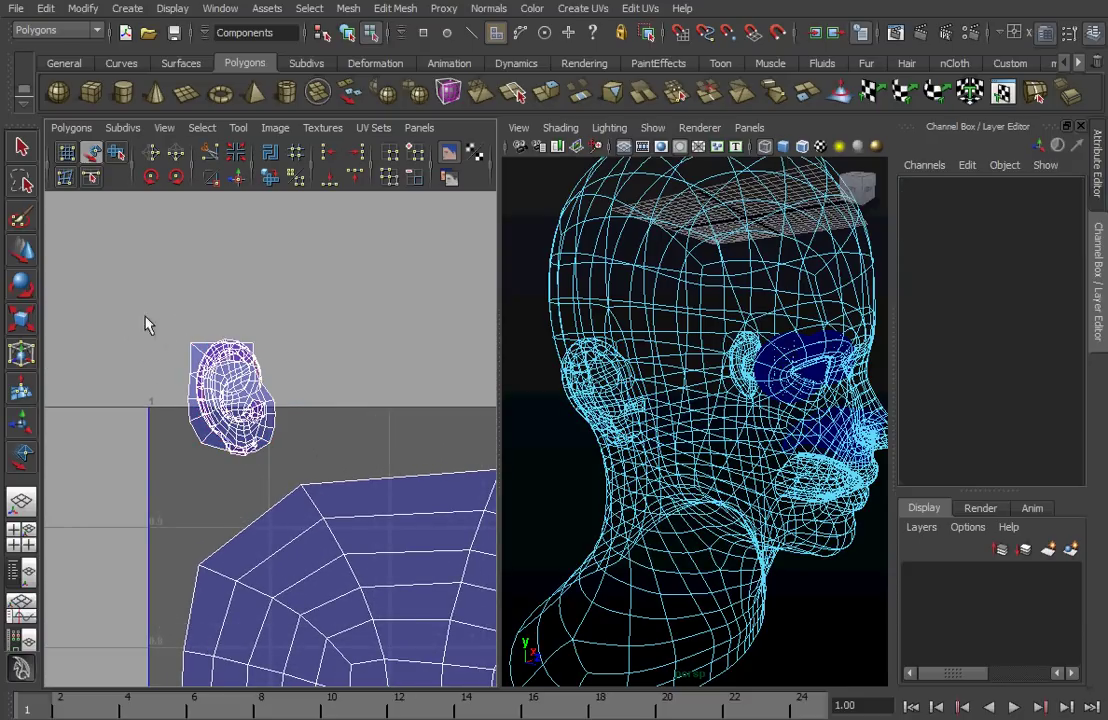
Step: Select all UVs of the separated ear shell and unfold them with the Smooth UV tool
{"action": "left_click_drag", "start_coordinate": [145, 325], "coordinate": [307, 470]}
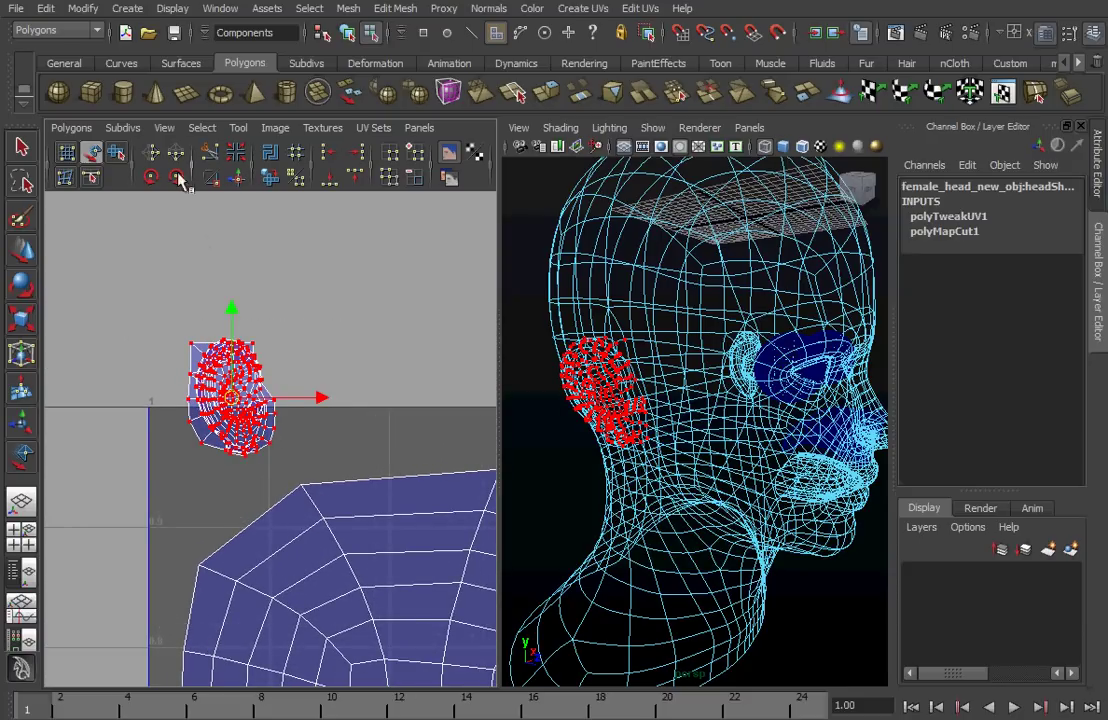
{"action": "left_click", "coordinate": [116, 155]}
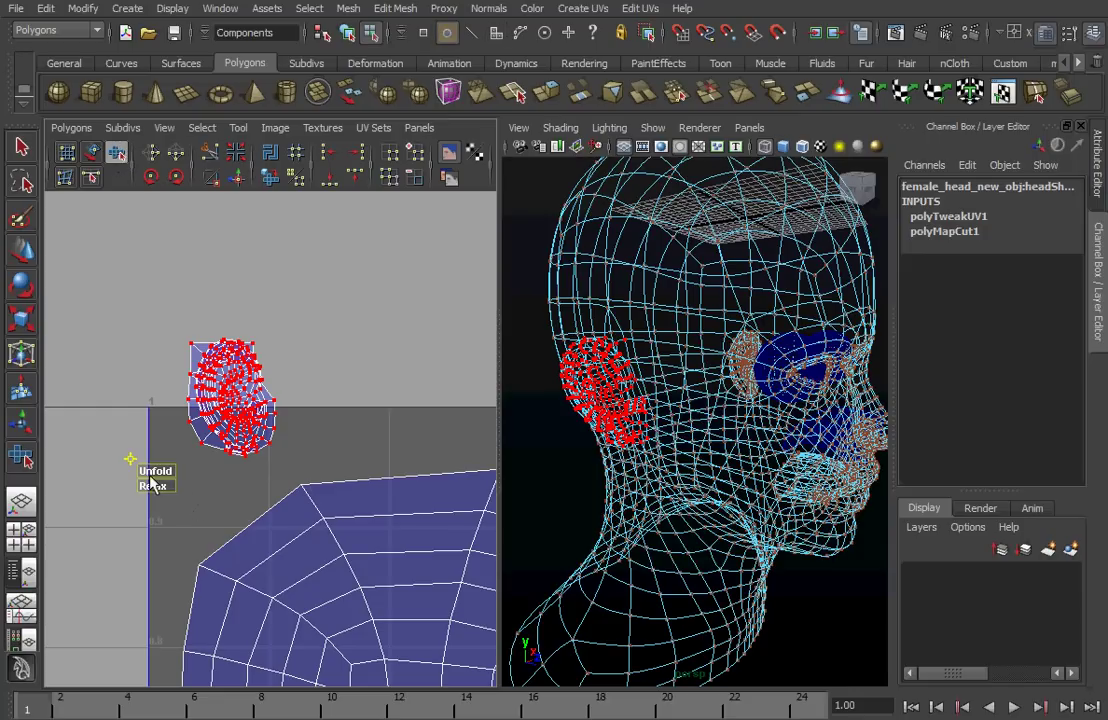
{"action": "left_click_drag", "start_coordinate": [152, 478], "coordinate": [330, 470]}
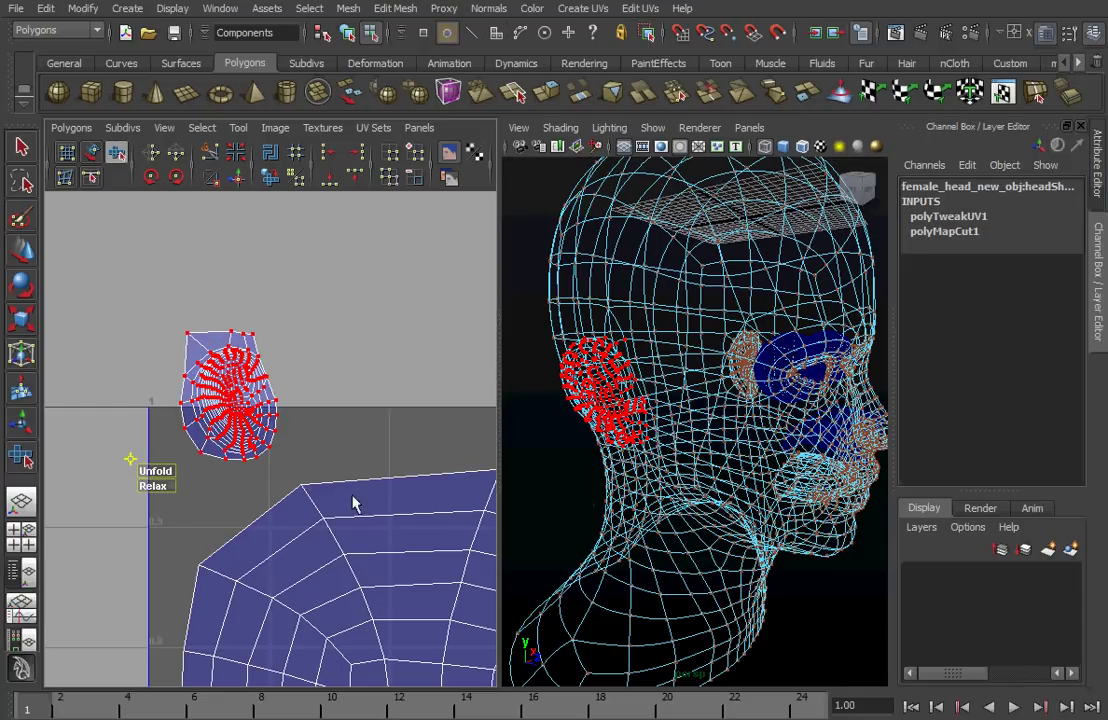
{"action": "left_click_drag", "start_coordinate": [174, 496], "coordinate": [273, 457]}
Step: Move the unfolded ear shell down into the empty space beside the neck UV shell, inside the 0–1 texture area
{"action": "key", "text": "w"}
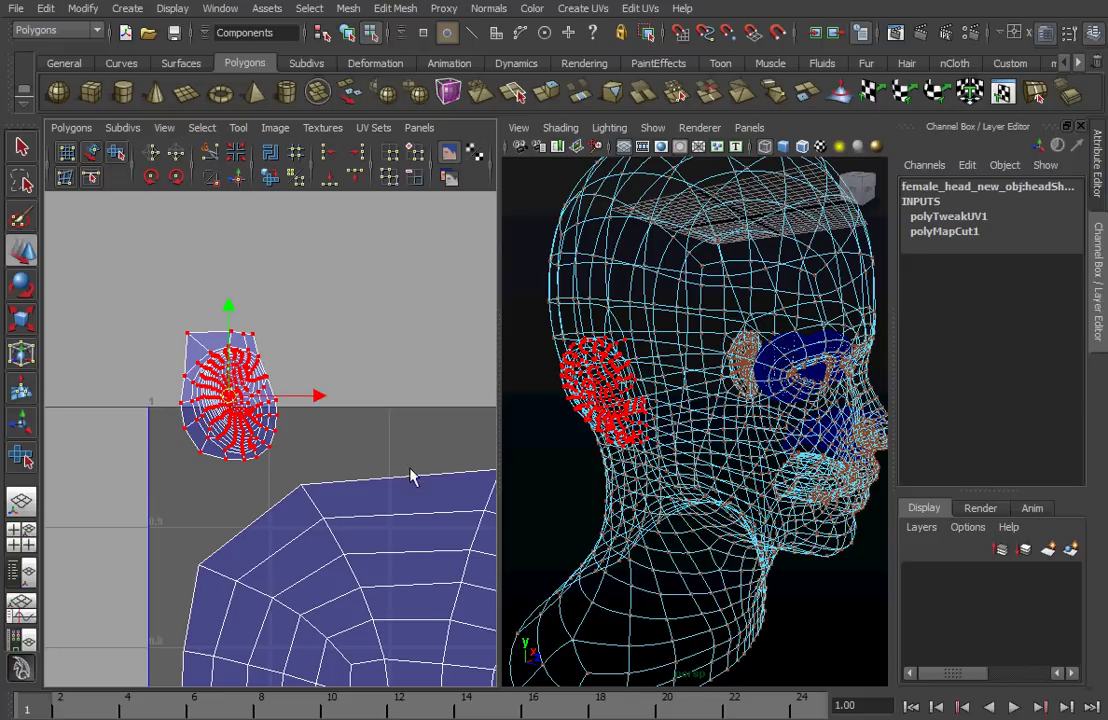
{"action": "scroll", "coordinate": [410, 476], "scroll_direction": "down", "scroll_amount": 3}
{"action": "scroll", "coordinate": [358, 530], "scroll_direction": "down", "scroll_amount": 2}
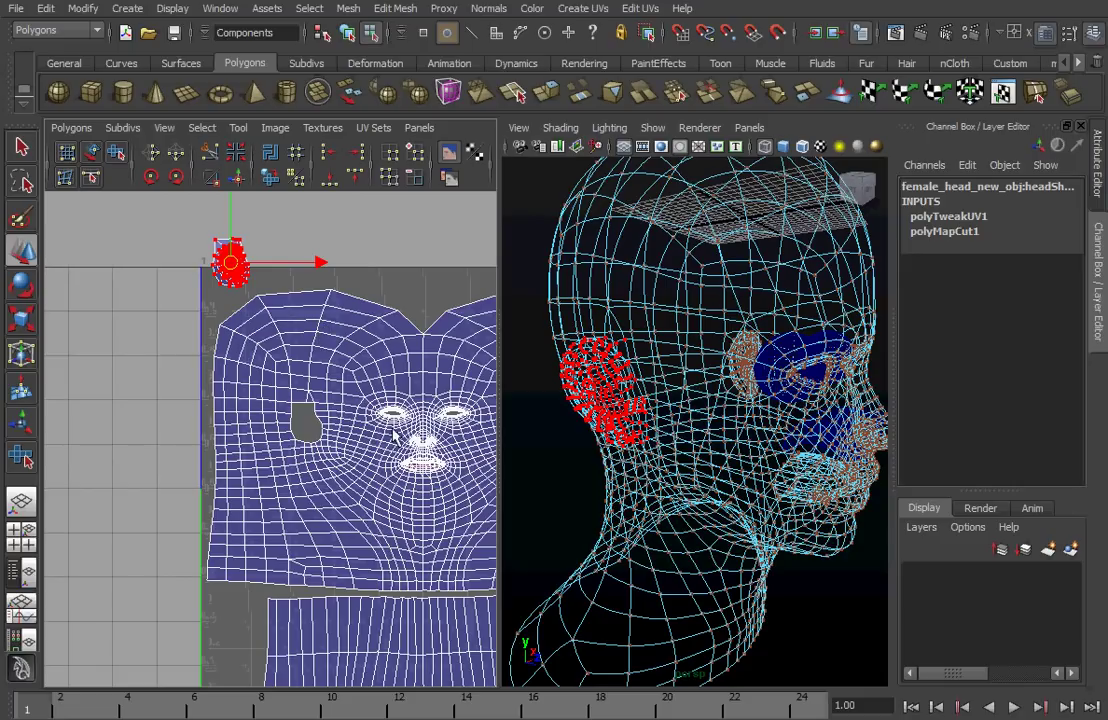
{"action": "scroll", "coordinate": [372, 462], "scroll_direction": "up", "scroll_amount": 1}
{"action": "left_click_drag", "start_coordinate": [240, 308], "coordinate": [242, 597]}
{"action": "scroll", "coordinate": [320, 597], "scroll_direction": "down", "scroll_amount": 1}
{"action": "middle_click_drag", "start_coordinate": [338, 585], "coordinate": [289, 522], "text": "alt"}
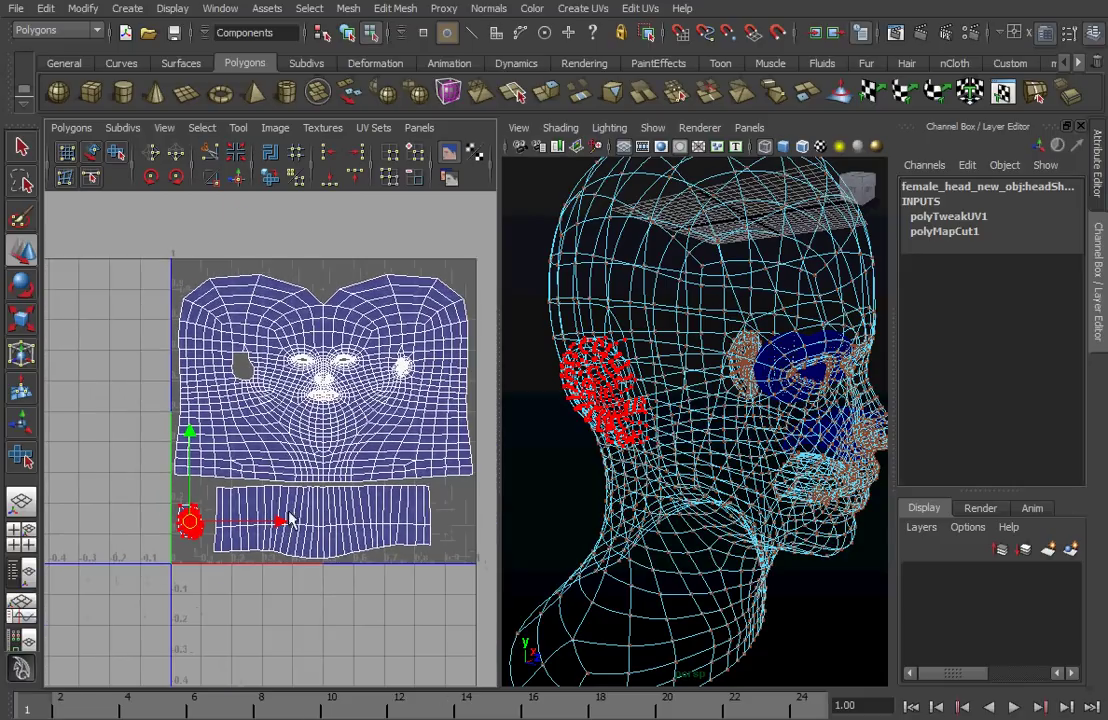
Step: Move the neck UV shell sideways, away from the ear shell, to the far edge of the 0–1 texture area
{"action": "left_click", "coordinate": [312, 525]}
{"action": "left_click", "coordinate": [307, 537]}
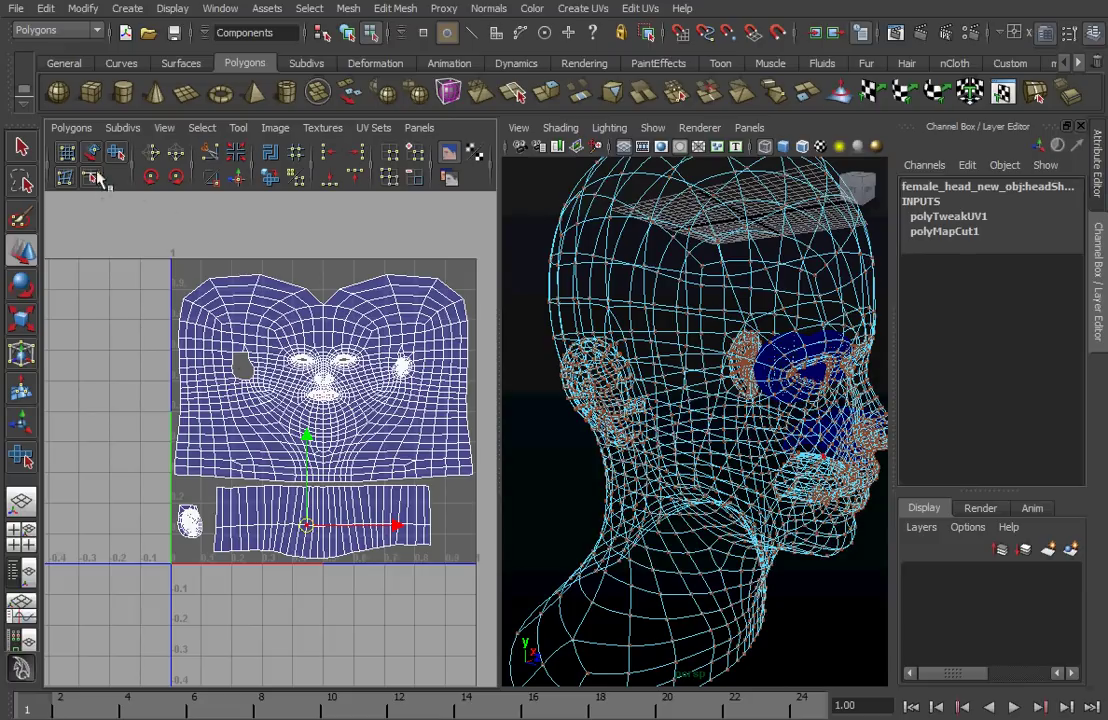
{"action": "left_click_drag", "start_coordinate": [322, 524], "coordinate": [361, 526]}
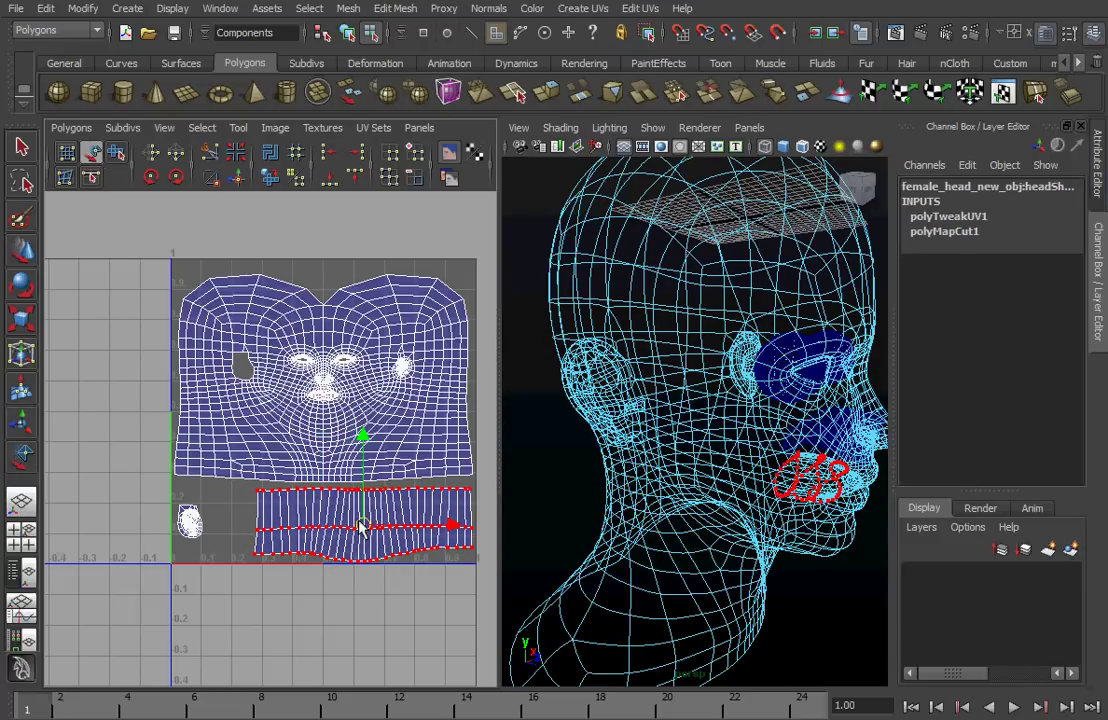
Step: Select the whole small ear UV shell with the Move UV Shell tool
{"action": "middle_click_drag", "start_coordinate": [240, 580], "coordinate": [264, 553], "text": "alt"}
{"action": "right_click_drag", "start_coordinate": [163, 549], "coordinate": [262, 561], "text": "alt"}
{"action": "middle_click_drag", "start_coordinate": [300, 540], "coordinate": [455, 498], "text": "alt"}
{"action": "right_click_drag", "start_coordinate": [290, 559], "coordinate": [430, 560], "text": "alt"}
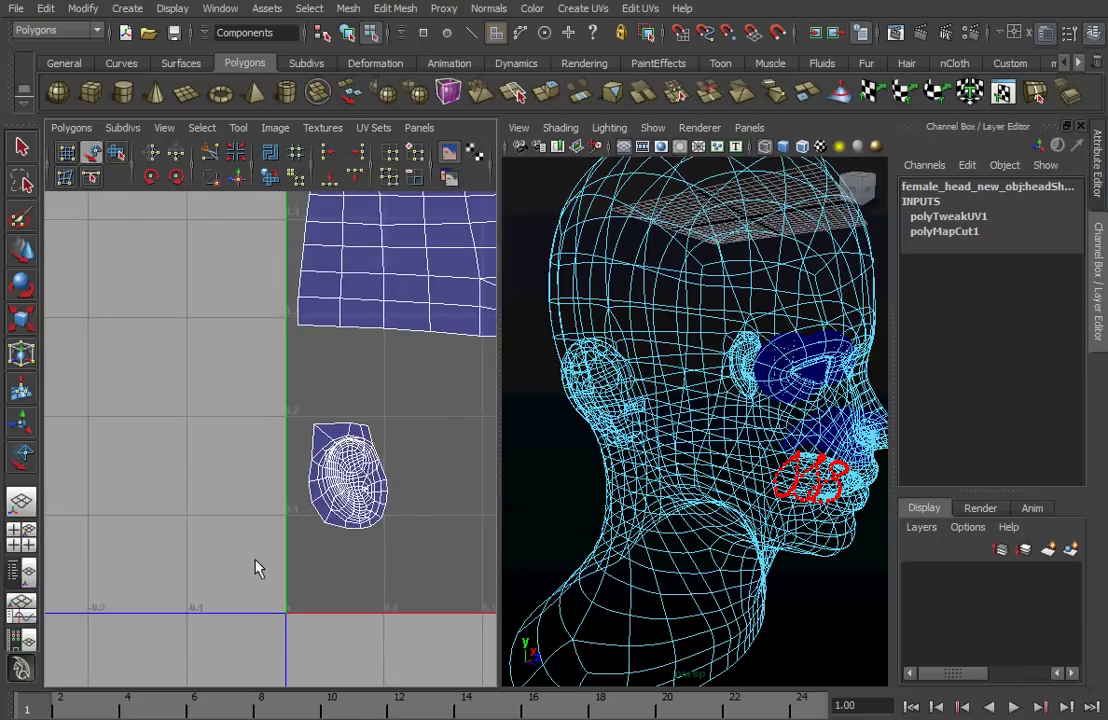
{"action": "right_click_drag", "start_coordinate": [257, 566], "coordinate": [387, 550], "text": "alt"}
{"action": "middle_click_drag", "start_coordinate": [385, 548], "coordinate": [293, 523], "text": "alt"}
{"action": "left_click", "coordinate": [300, 500]}
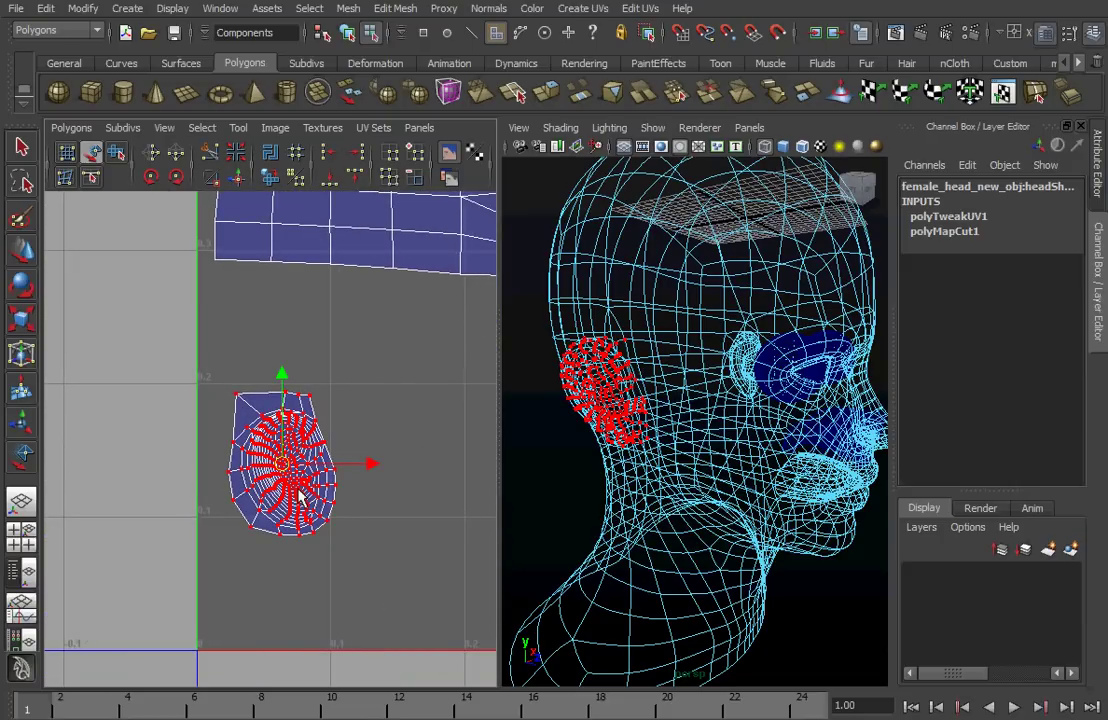
Step: Try to unfold and relax the ear shell further with the Smooth UV tool
{"action": "left_click", "coordinate": [114, 151]}
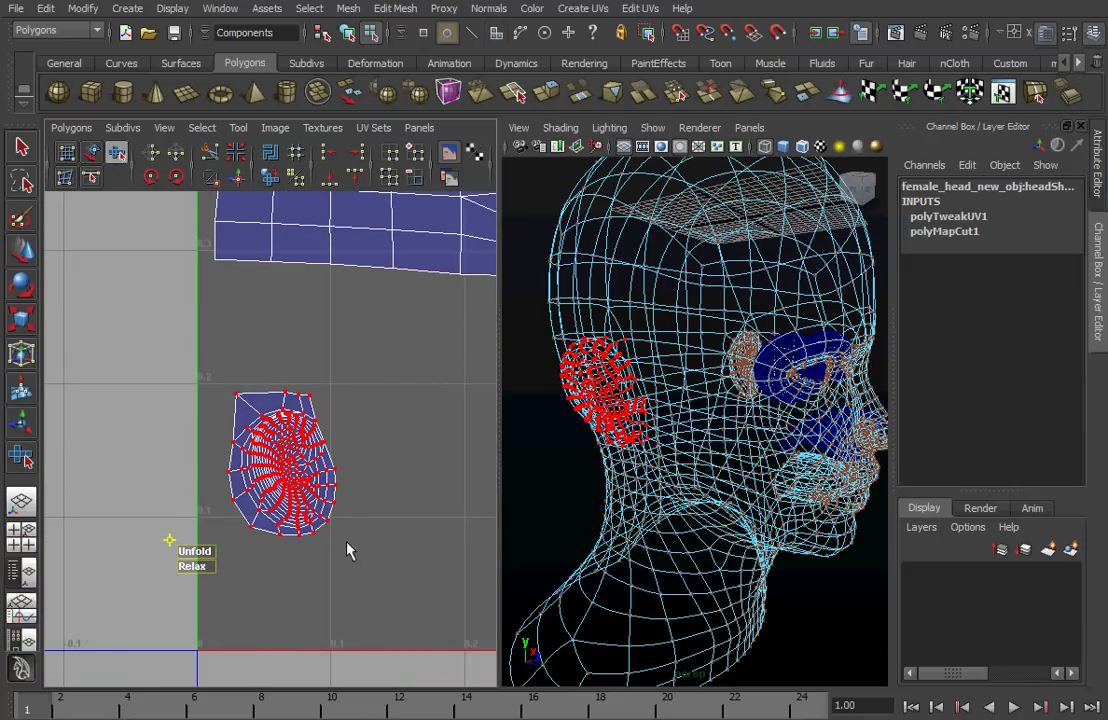
{"action": "left_click_drag", "start_coordinate": [195, 551], "coordinate": [341, 547]}
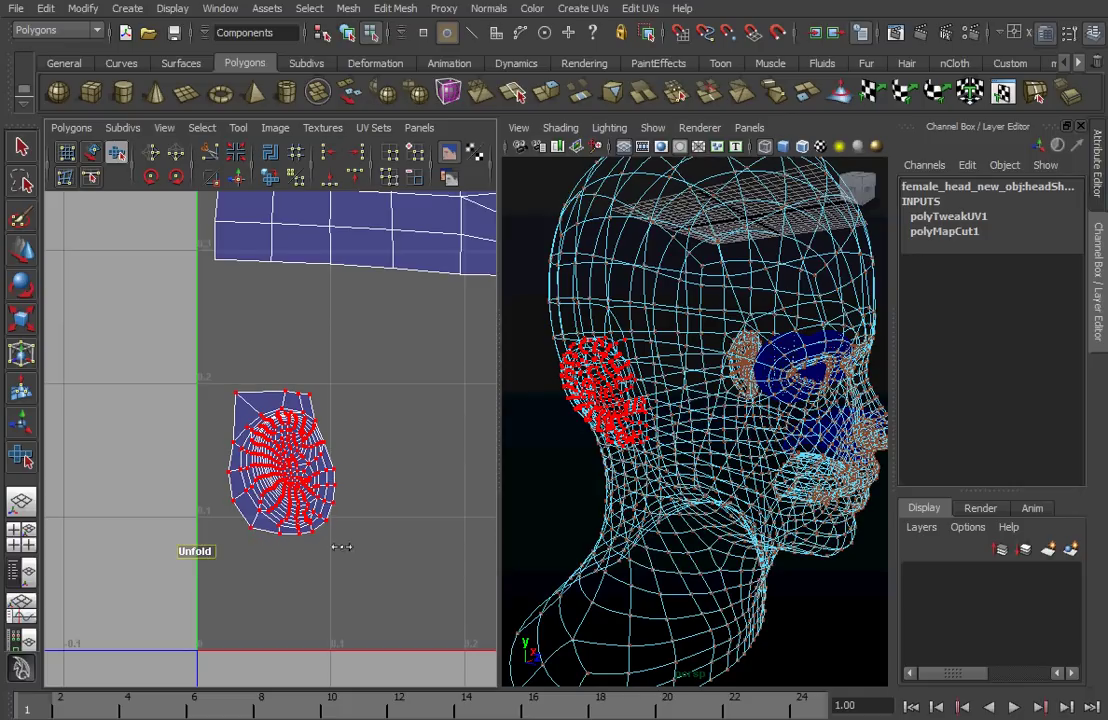
{"action": "left_click_drag", "start_coordinate": [192, 568], "coordinate": [371, 575]}
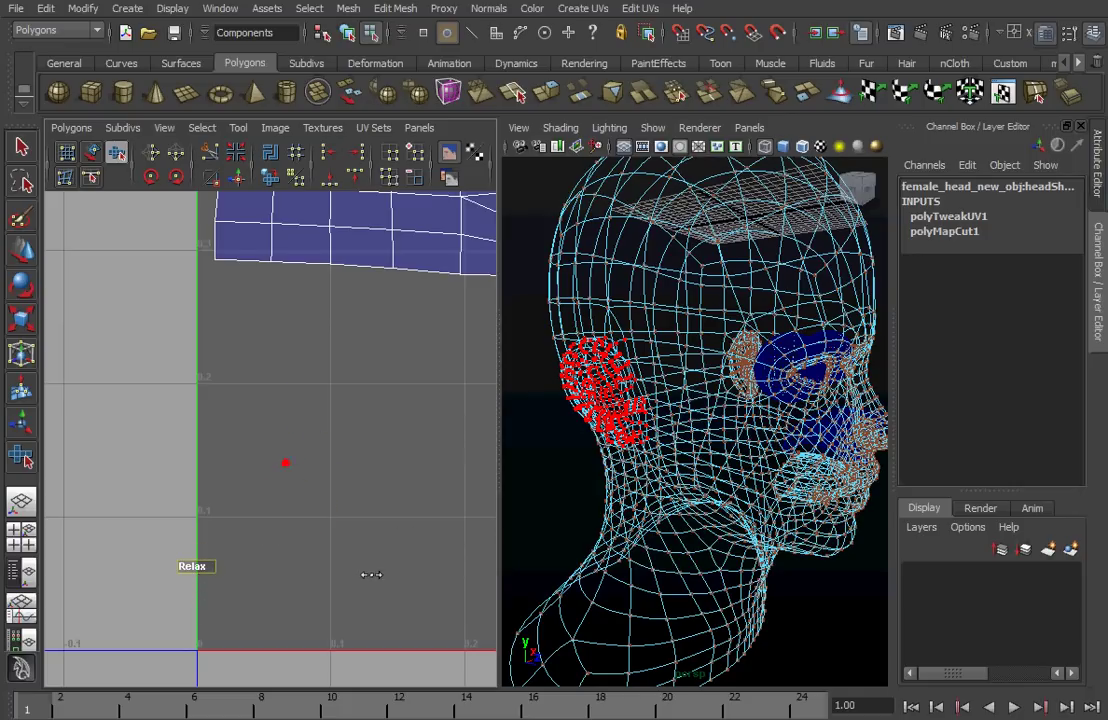
{"action": "left_click_drag", "start_coordinate": [151, 586], "coordinate": [171, 478]}
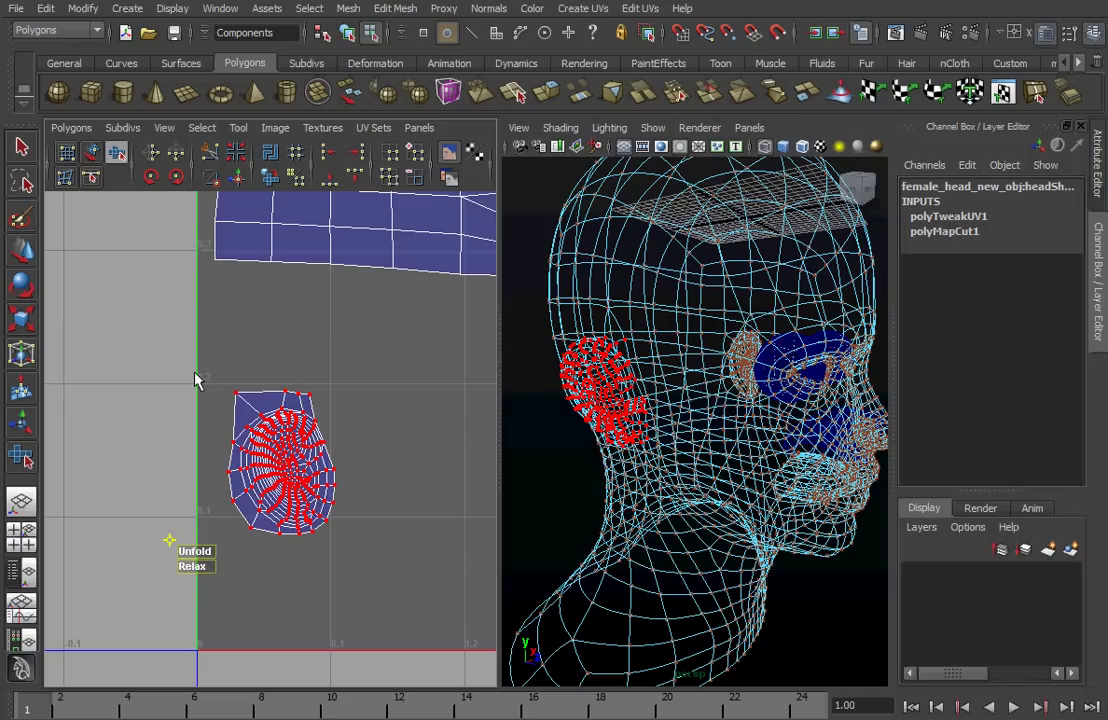
Step: Scale the ear shell up uniformly to about 0.19 units wide and move it into the gap between the texture border and neck shell
{"action": "key", "text": "r"}
{"action": "left_click_drag", "start_coordinate": [281, 466], "coordinate": [403, 490]}
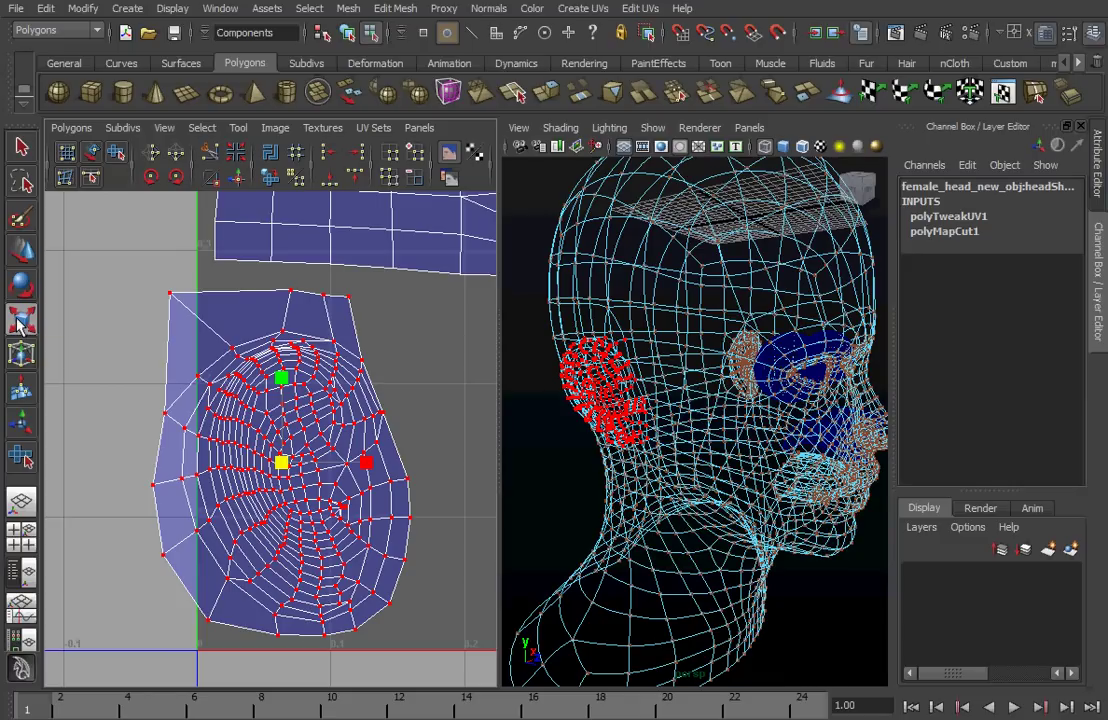
{"action": "scroll", "coordinate": [420, 503], "scroll_direction": "down", "scroll_amount": 1}
{"action": "middle_click_drag", "start_coordinate": [407, 505], "coordinate": [323, 519], "text": "alt"}
{"action": "key", "text": "w"}
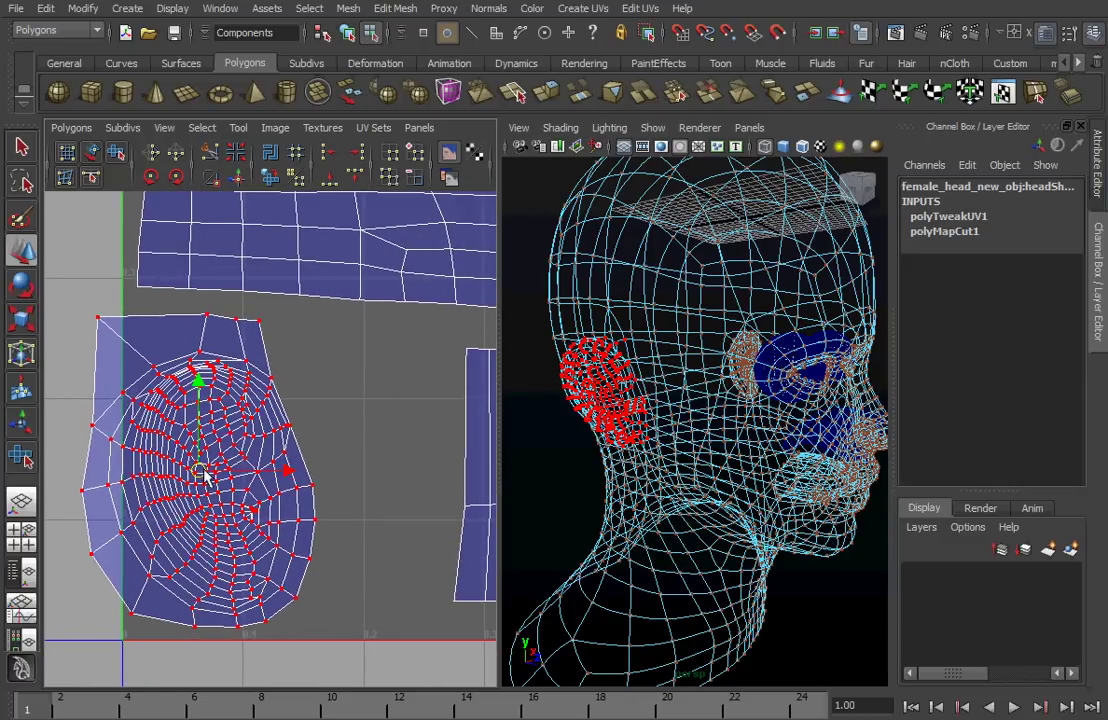
{"action": "left_click_drag", "start_coordinate": [200, 473], "coordinate": [320, 466]}
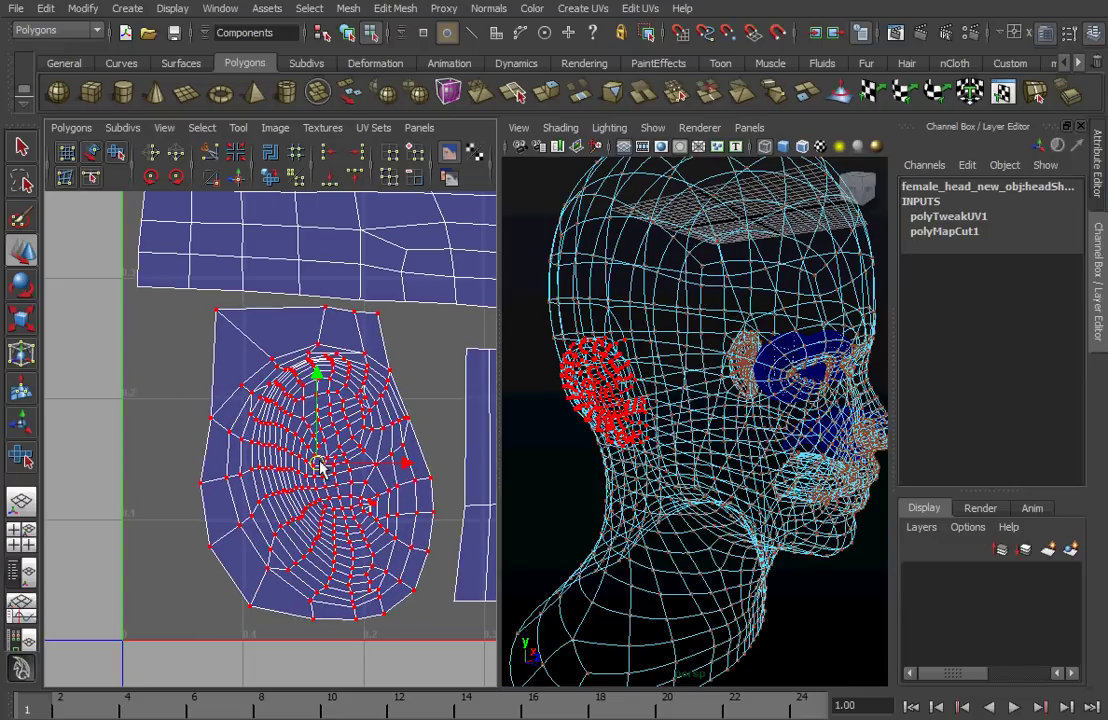
{"action": "scroll", "coordinate": [65, 308], "scroll_direction": "down", "scroll_amount": 5}
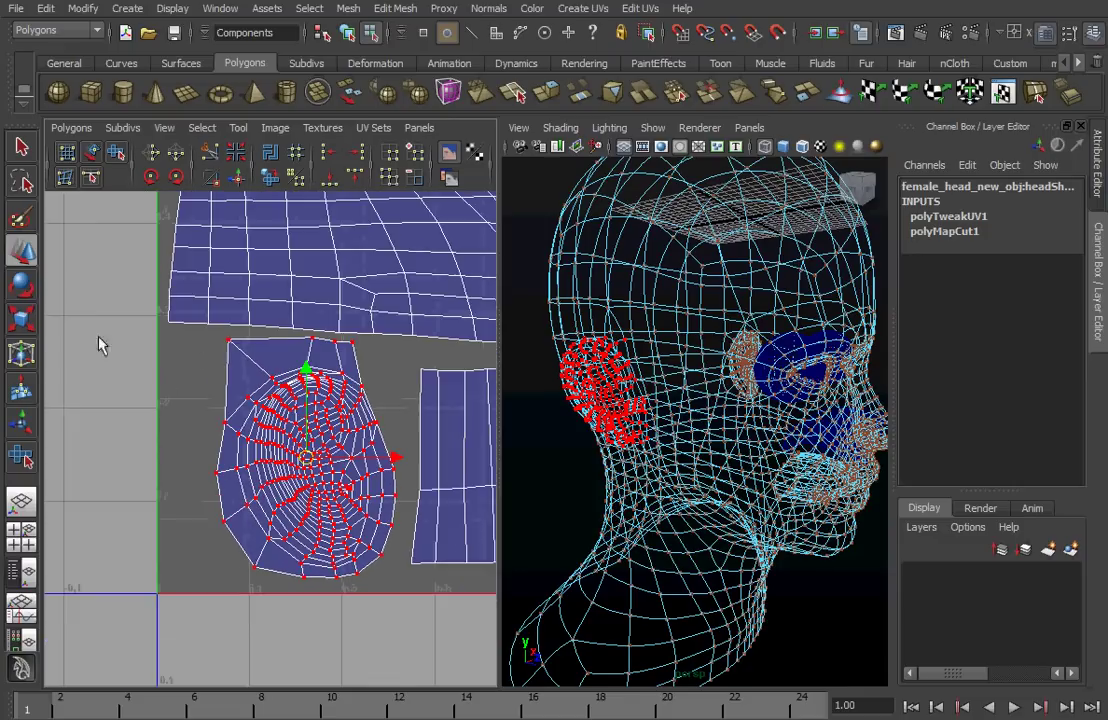
Step: Examine the mouth and nostril areas of the face UV shell for overlapping UVs
{"action": "scroll", "coordinate": [198, 507], "scroll_direction": "up", "scroll_amount": 6}
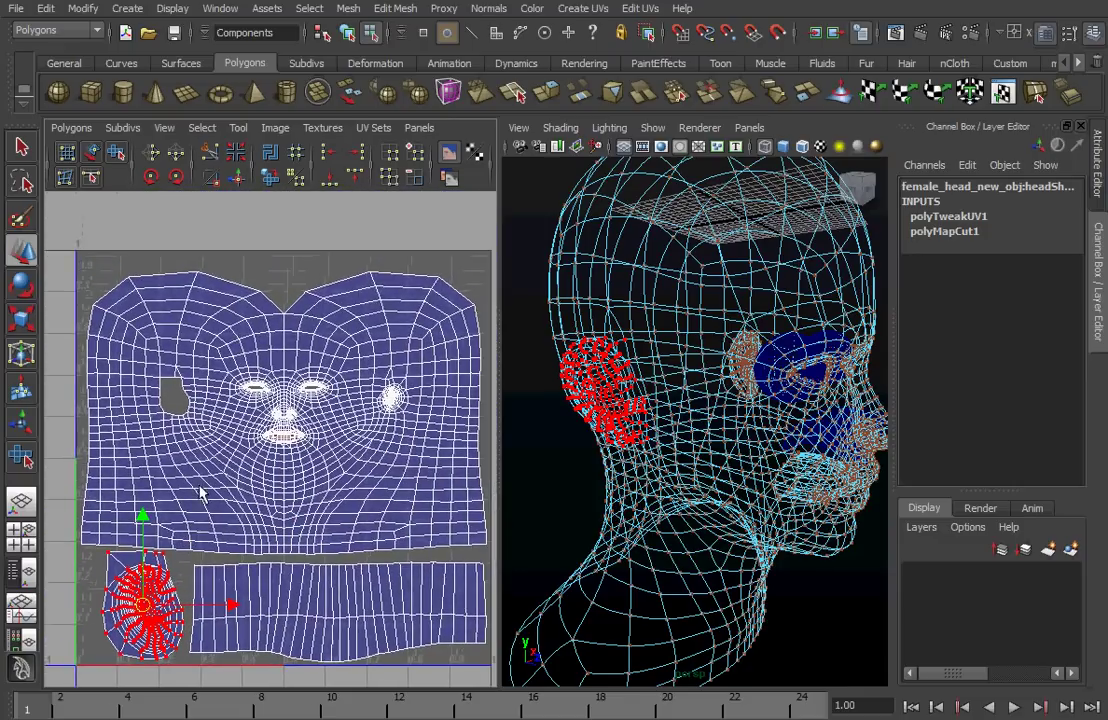
{"action": "scroll", "coordinate": [347, 490], "scroll_direction": "up", "scroll_amount": 4}
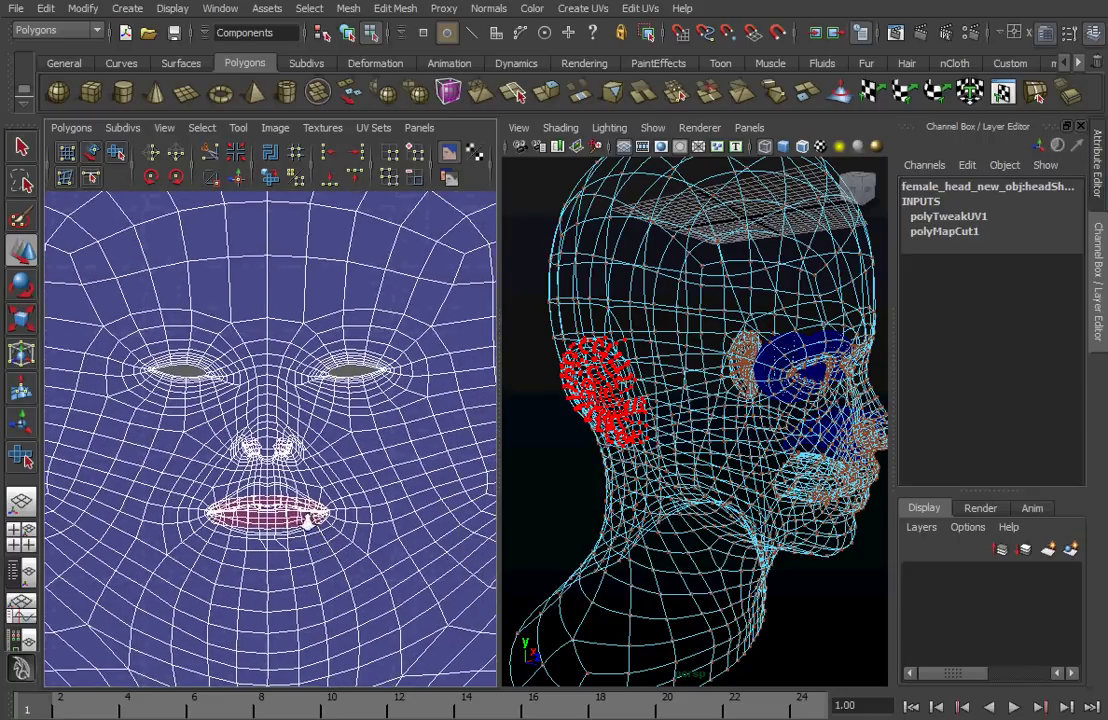
{"action": "middle_click_drag", "start_coordinate": [360, 539], "coordinate": [40, 500], "text": "alt"}
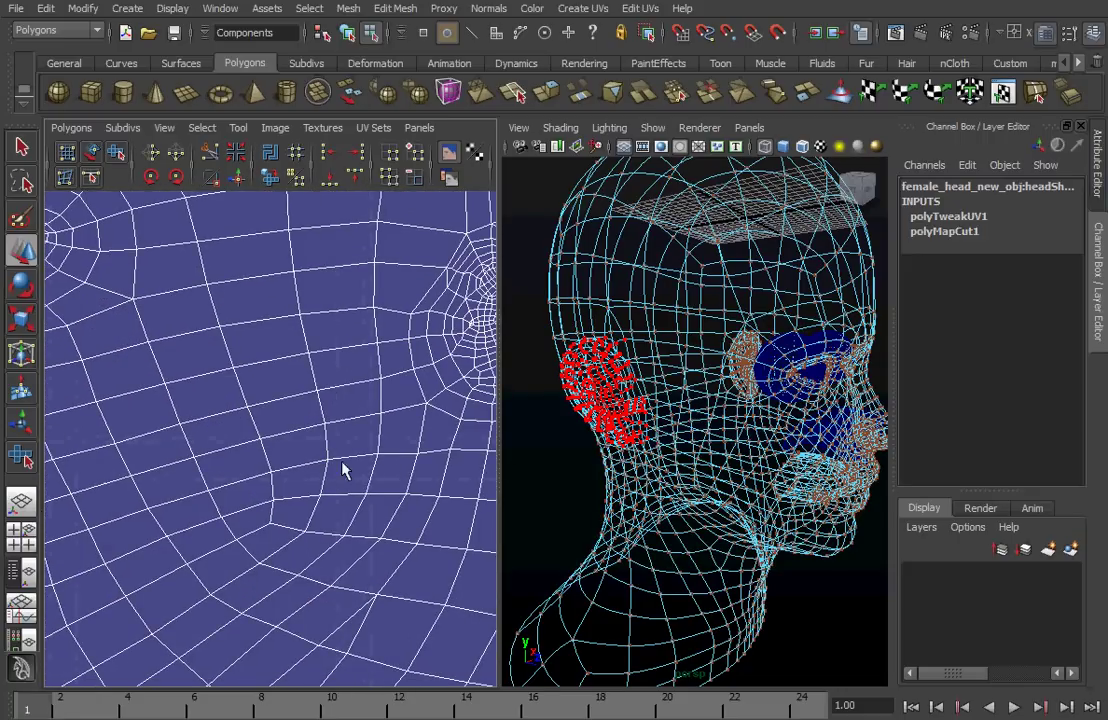
{"action": "middle_click_drag", "start_coordinate": [184, 533], "coordinate": [510, 397], "text": "alt"}
{"action": "scroll", "coordinate": [510, 397], "scroll_direction": "down", "scroll_amount": 4}
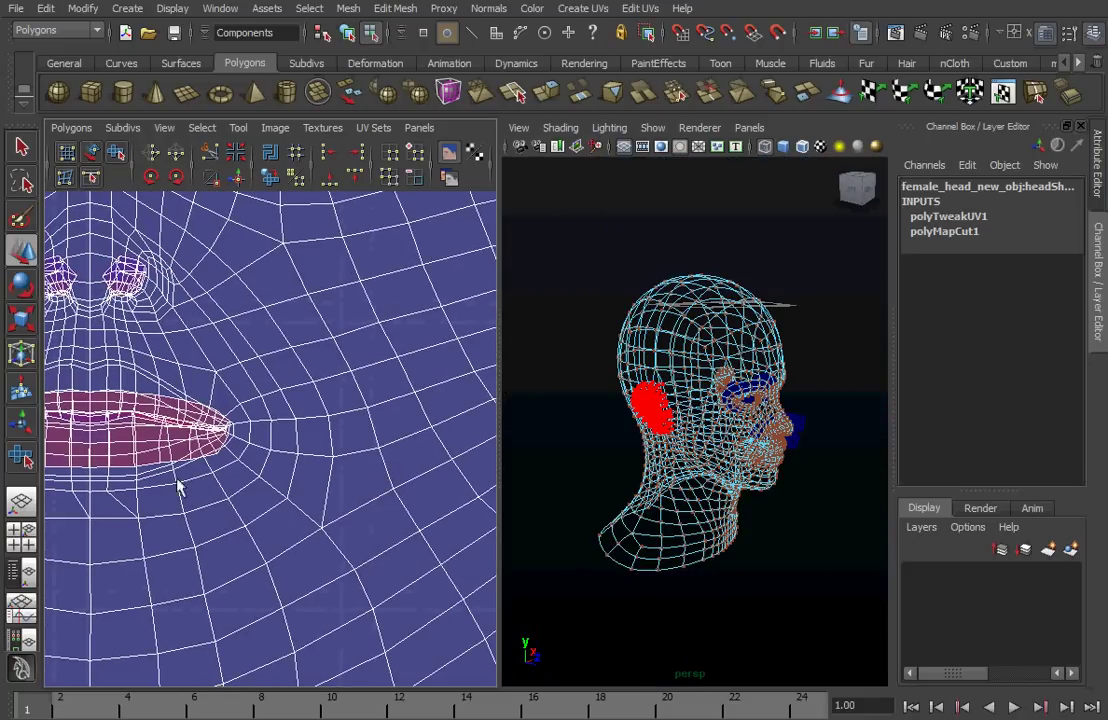
{"action": "scroll", "coordinate": [178, 485], "scroll_direction": "up", "scroll_amount": 2}
{"action": "middle_click_drag", "start_coordinate": [165, 487], "coordinate": [379, 492], "text": "alt"}
{"action": "scroll", "coordinate": [680, 495], "scroll_direction": "up", "scroll_amount": 8}
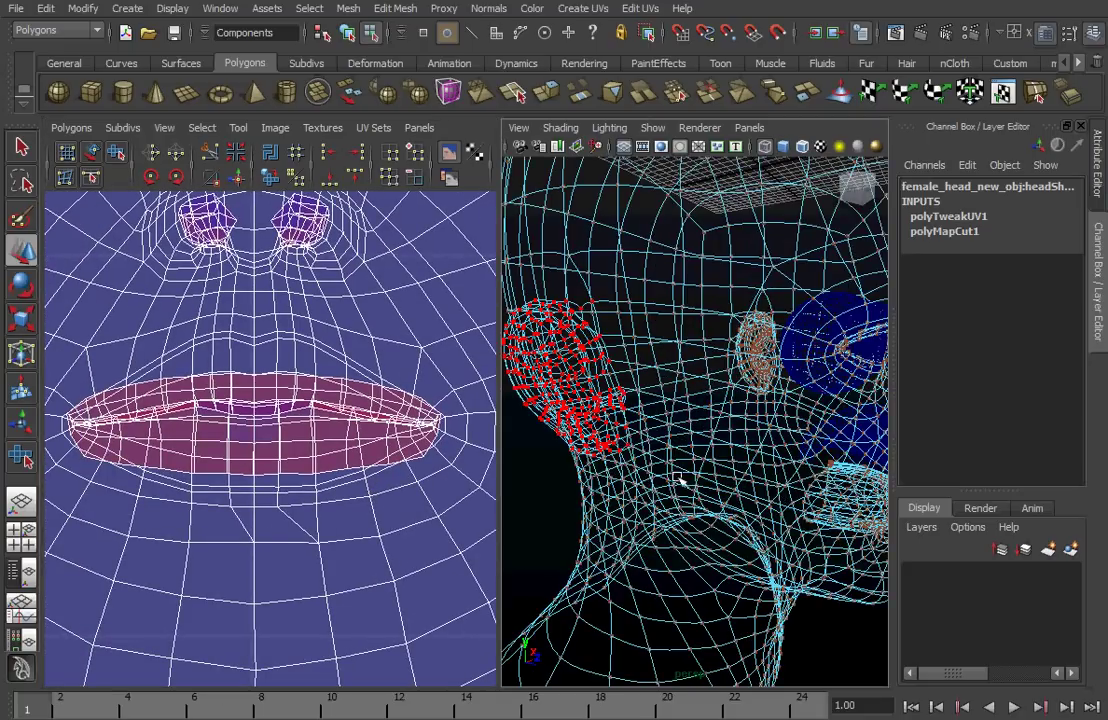
{"action": "scroll", "coordinate": [295, 365], "scroll_direction": "up", "scroll_amount": 2}
{"action": "middle_click_drag", "start_coordinate": [284, 342], "coordinate": [314, 540], "text": "alt"}
{"action": "scroll", "coordinate": [378, 438], "scroll_direction": "up", "scroll_amount": 2}
{"action": "middle_click_drag", "start_coordinate": [360, 398], "coordinate": [275, 497], "text": "alt"}
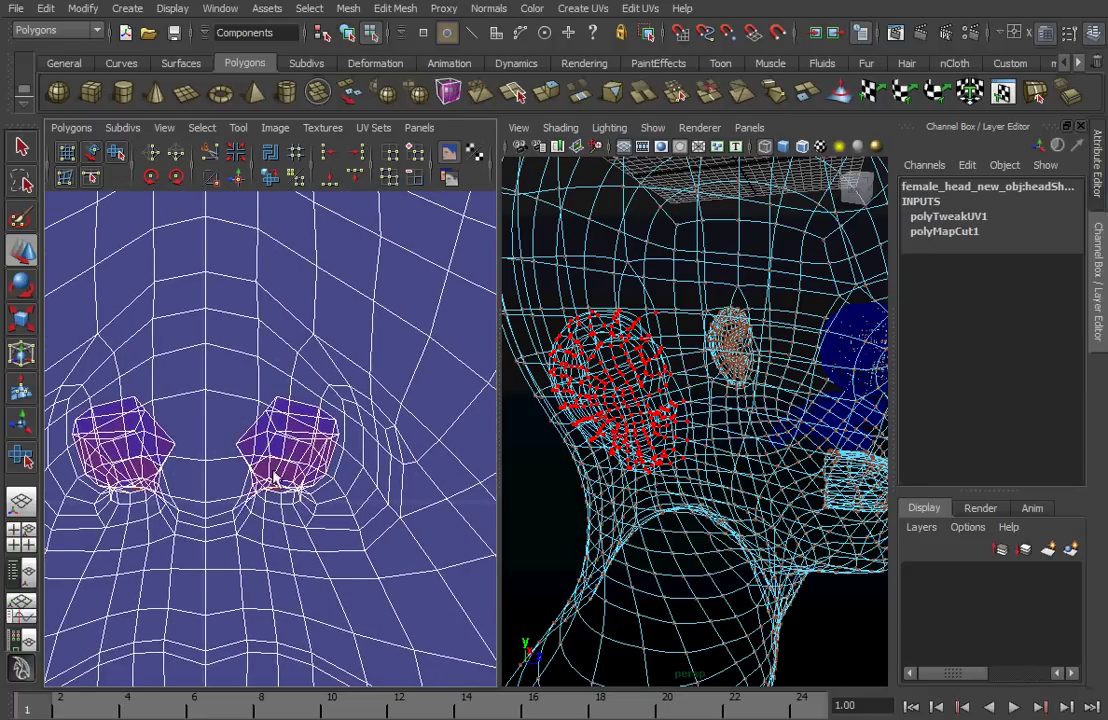
Step: Select the UVs around the face shell's right-hand nostril, unfold and relax them with the Smooth UV tool, and deselect them
{"action": "right_click", "coordinate": [350, 470]}
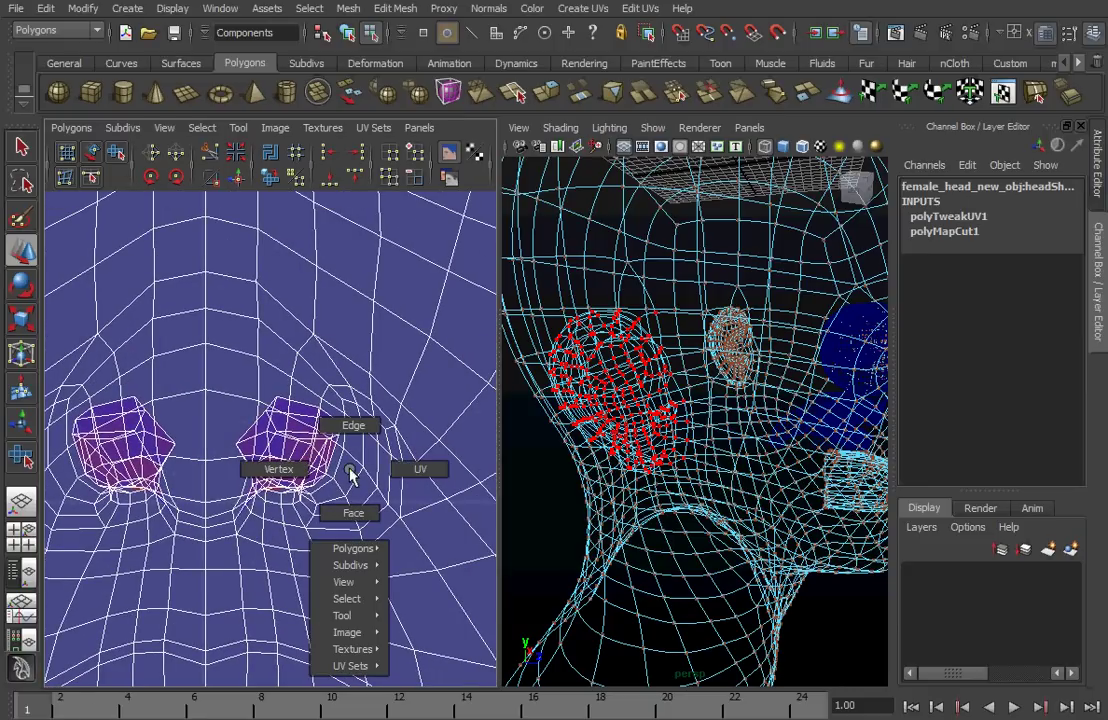
{"action": "left_click", "coordinate": [410, 468]}
{"action": "left_click_drag", "start_coordinate": [218, 374], "coordinate": [383, 537]}
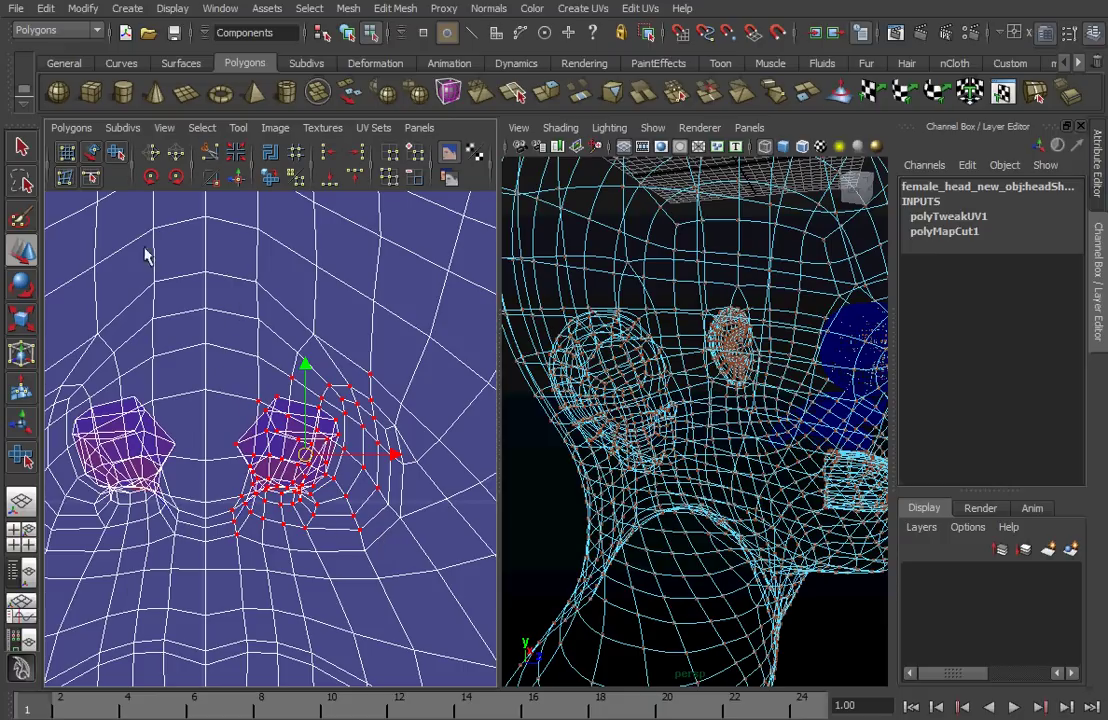
{"action": "left_click", "coordinate": [116, 152]}
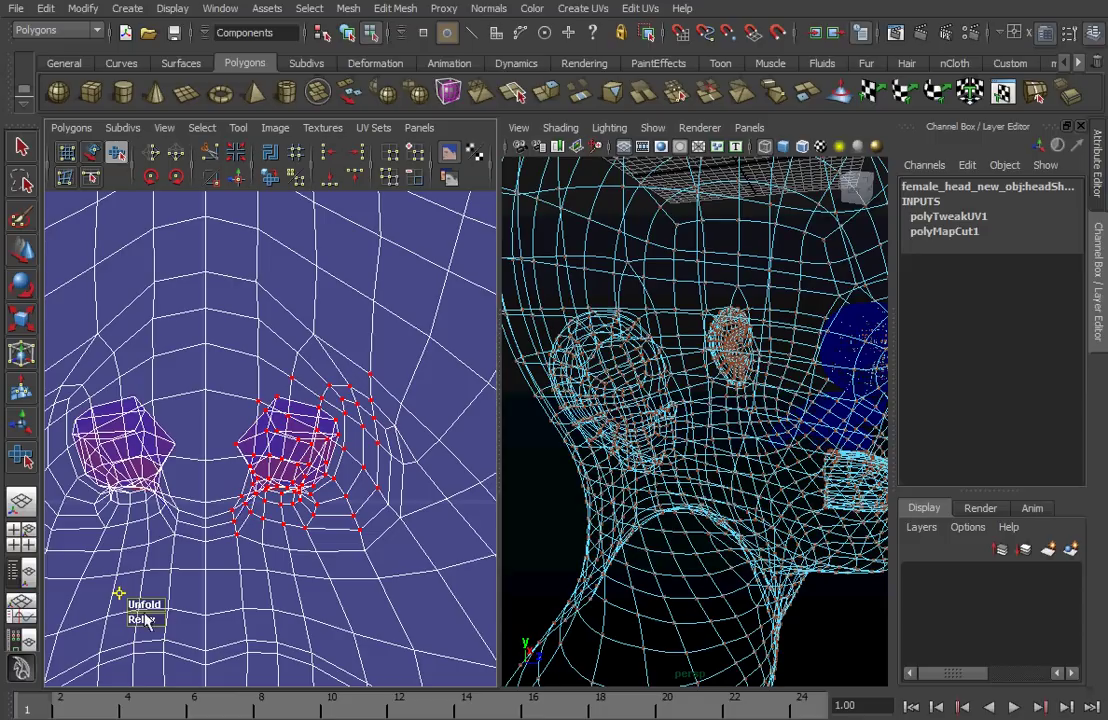
{"action": "left_click_drag", "start_coordinate": [141, 608], "coordinate": [462, 622]}
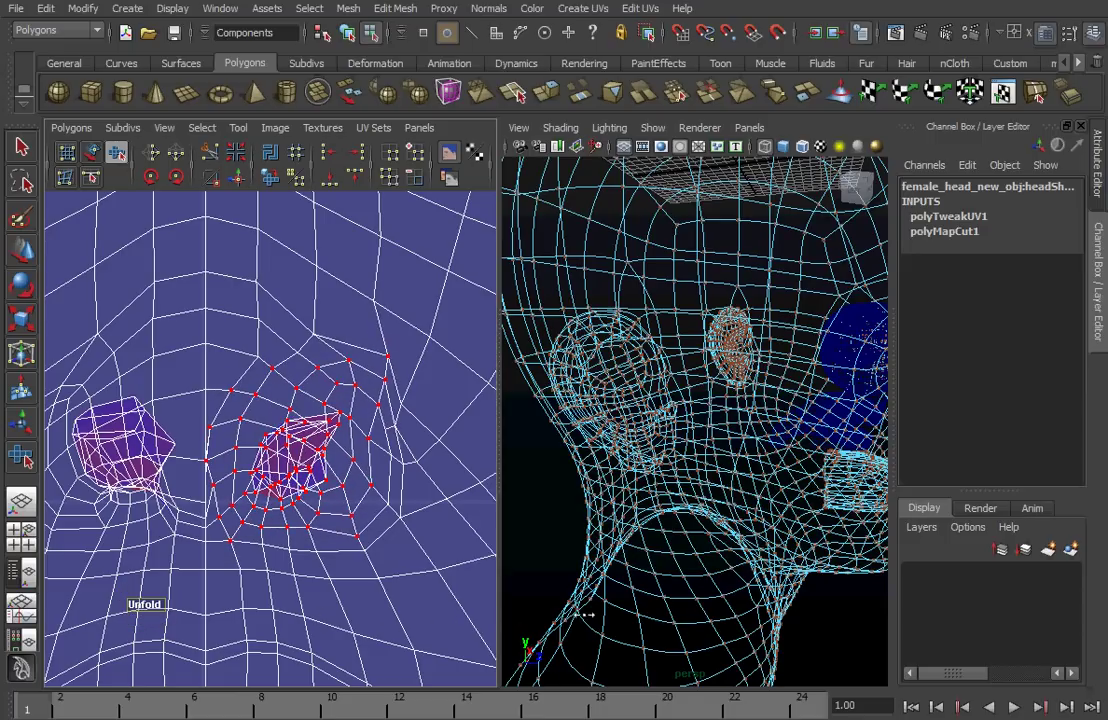
{"action": "left_click_drag", "start_coordinate": [585, 615], "coordinate": [592, 616]}
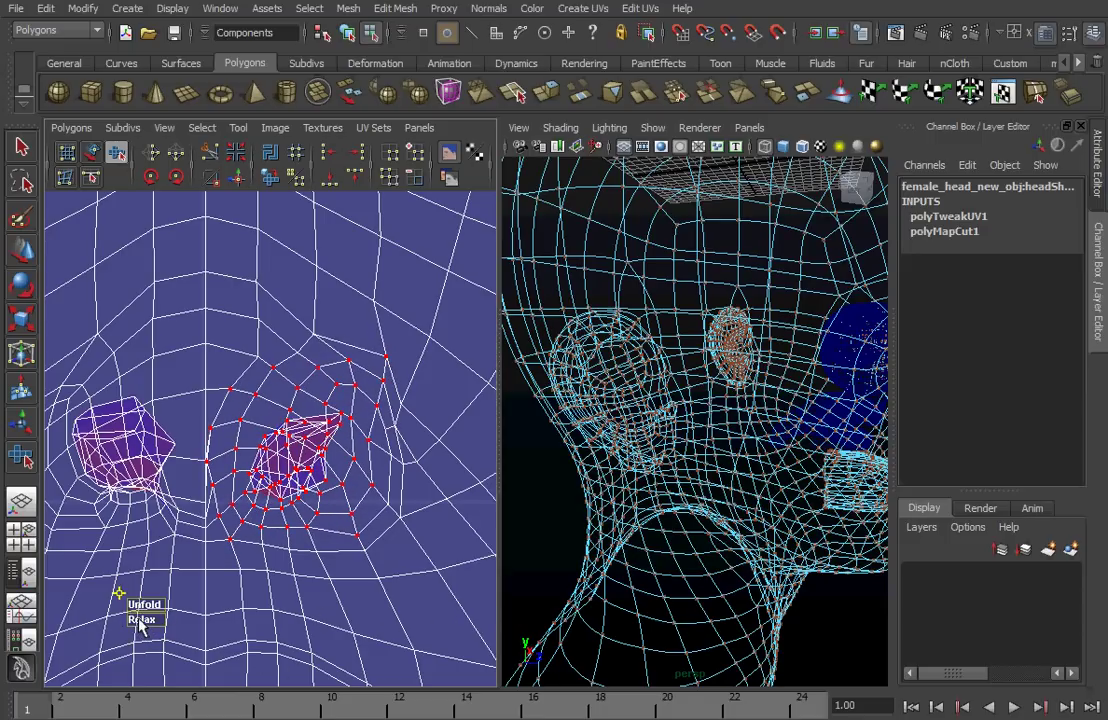
{"action": "left_click_drag", "start_coordinate": [140, 621], "coordinate": [483, 621]}
{"action": "left_click", "coordinate": [285, 580]}
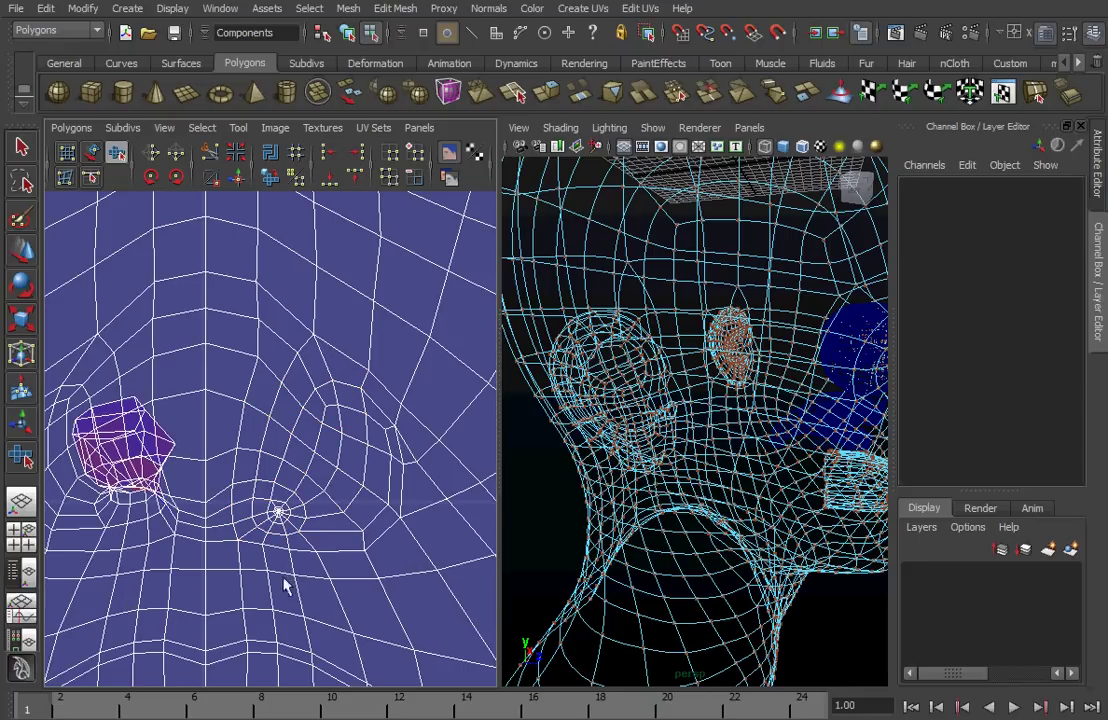
Step: Unfold and relax the UVs around the face shell's left-hand nostril with the Smooth UV tool and deselect them
{"action": "middle_click_drag", "start_coordinate": [250, 555], "coordinate": [375, 564], "text": "alt"}
{"action": "left_click_drag", "start_coordinate": [138, 365], "coordinate": [320, 561]}
{"action": "left_click_drag", "start_coordinate": [84, 618], "coordinate": [488, 608]}
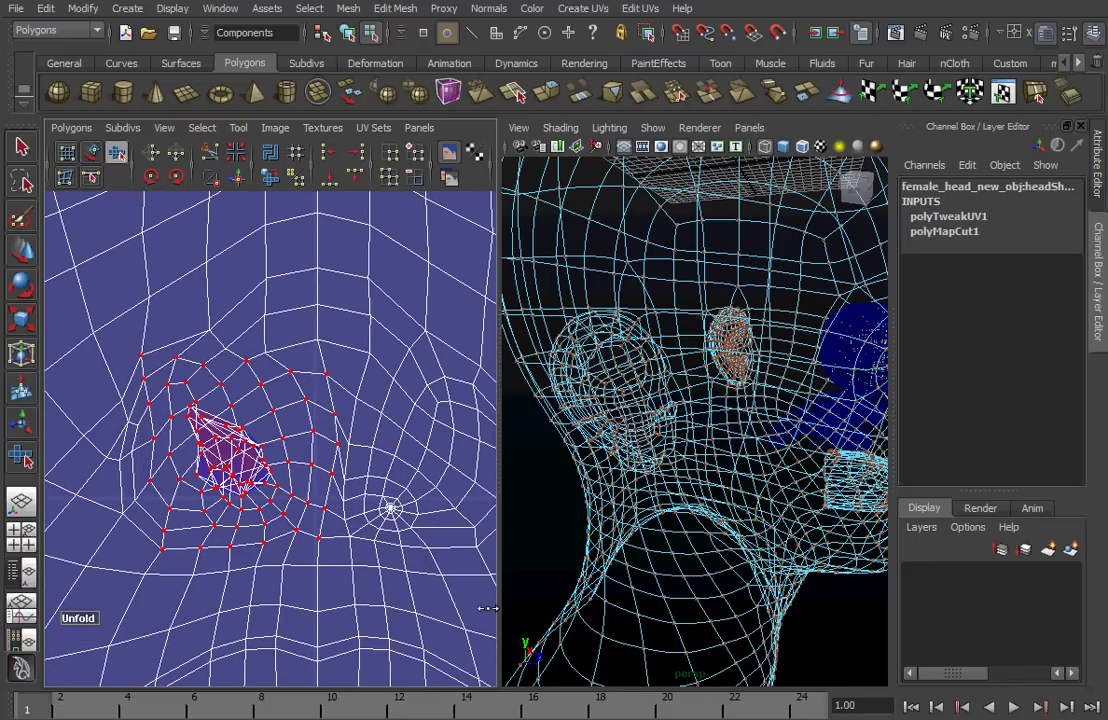
{"action": "left_click_drag", "start_coordinate": [67, 641], "coordinate": [408, 619]}
{"action": "left_click", "coordinate": [314, 584]}
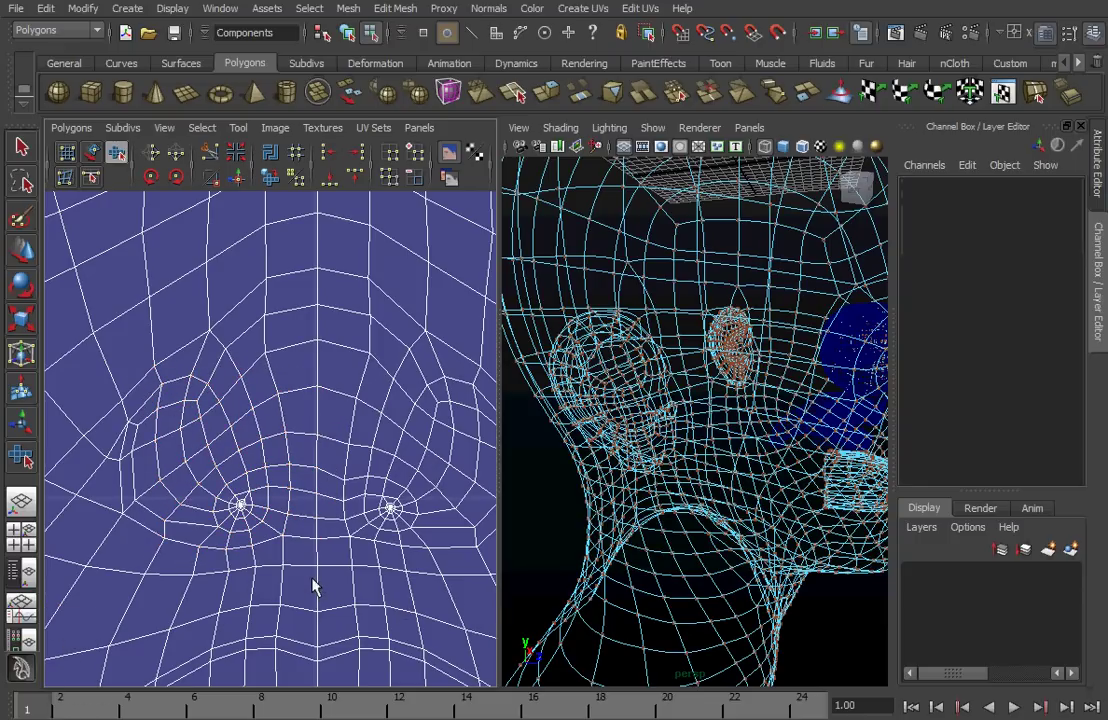
Step: Select the lip and mouth UVs of the face shell, unfold and relax them into an open oval, and deselect them
{"action": "scroll", "coordinate": [178, 524], "scroll_direction": "down", "scroll_amount": 4}
{"action": "middle_click_drag", "start_coordinate": [287, 584], "coordinate": [275, 419], "text": "alt"}
{"action": "right_click_drag", "start_coordinate": [245, 489], "coordinate": [314, 465], "text": "alt"}
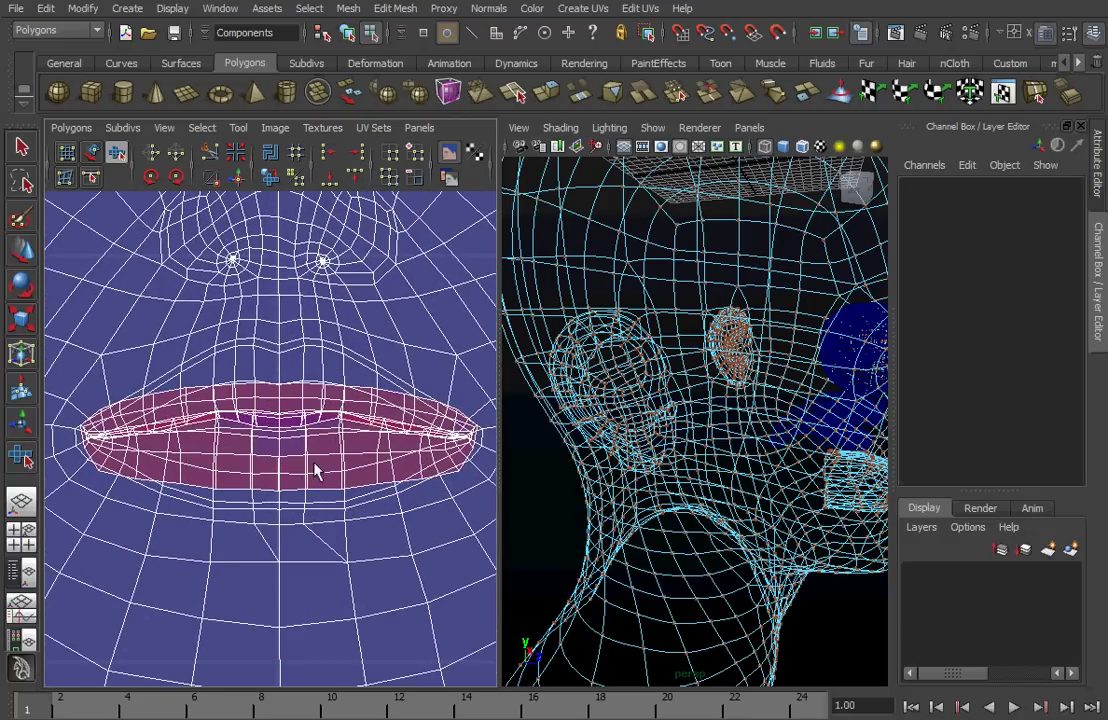
{"action": "scroll", "coordinate": [270, 457], "scroll_direction": "down", "scroll_amount": 1}
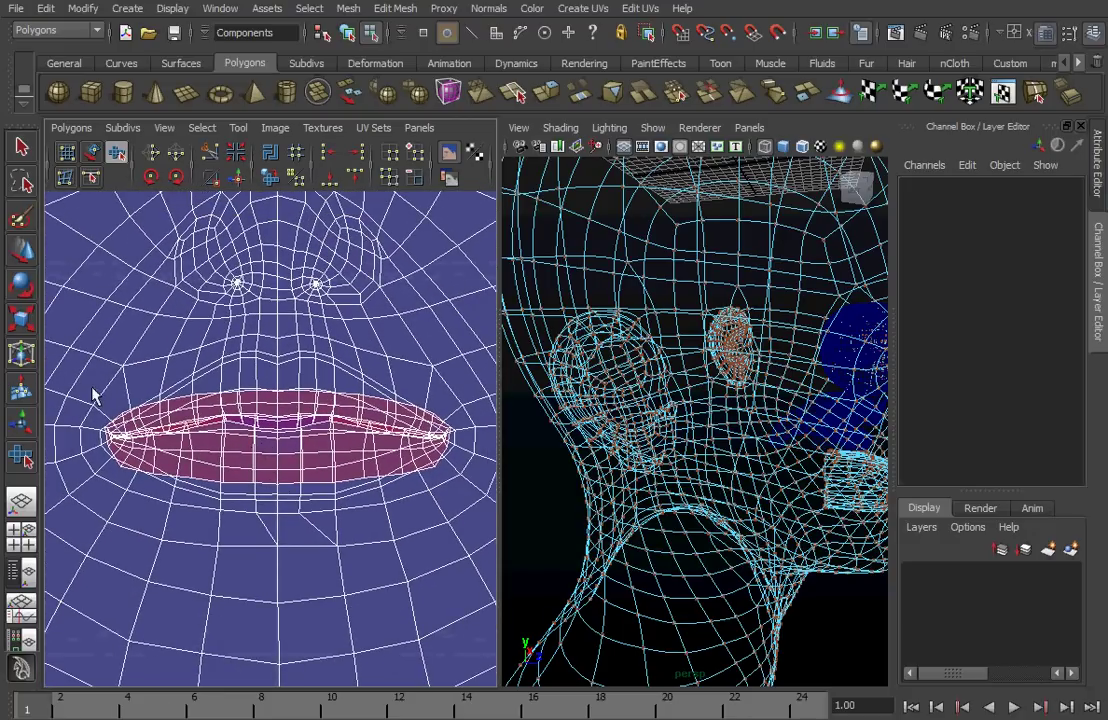
{"action": "left_click_drag", "start_coordinate": [115, 430], "coordinate": [480, 524]}
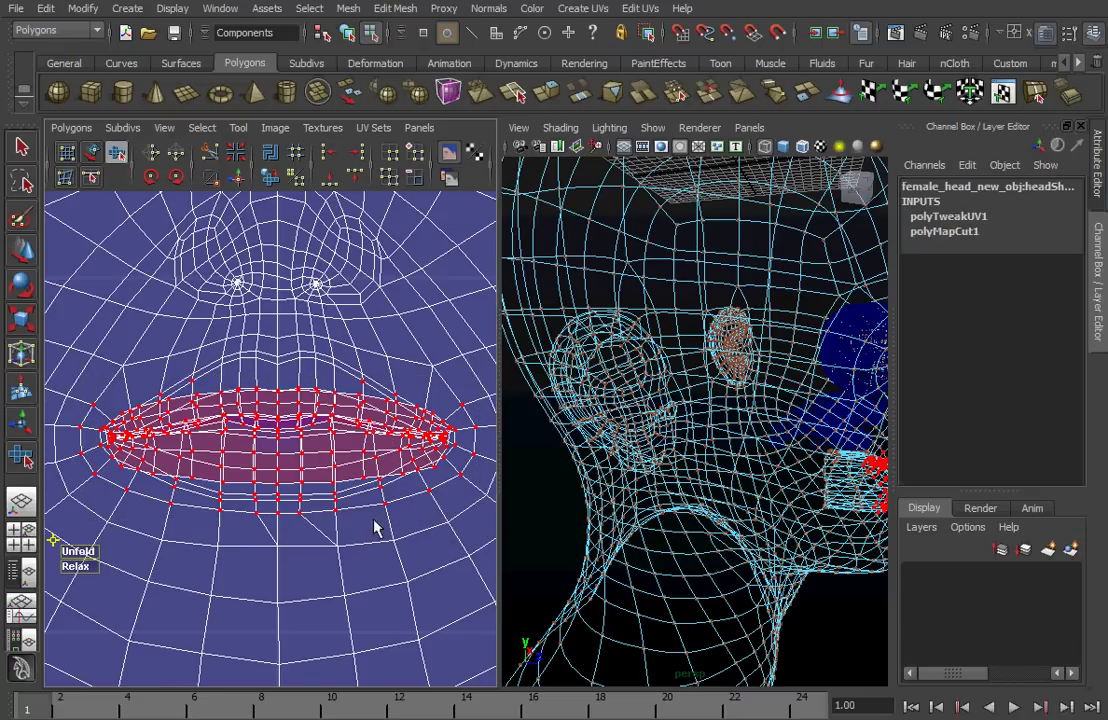
{"action": "scroll", "coordinate": [370, 527], "scroll_direction": "down", "scroll_amount": 1}
{"action": "left_click", "coordinate": [86, 548]}
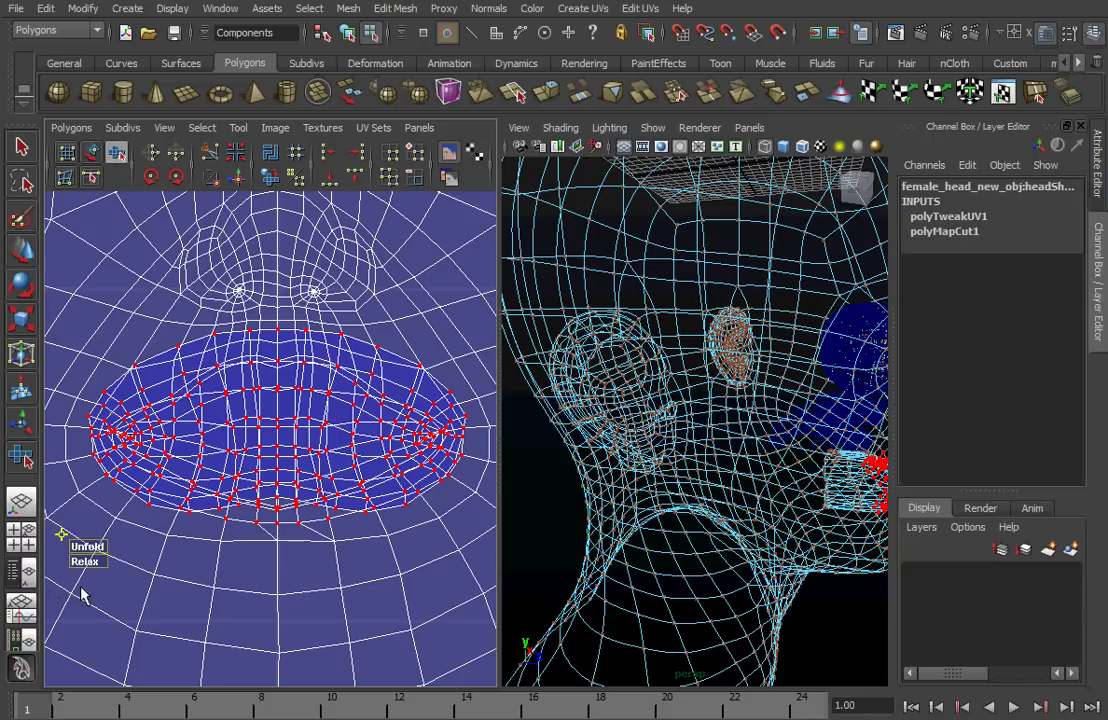
{"action": "left_click", "coordinate": [80, 562]}
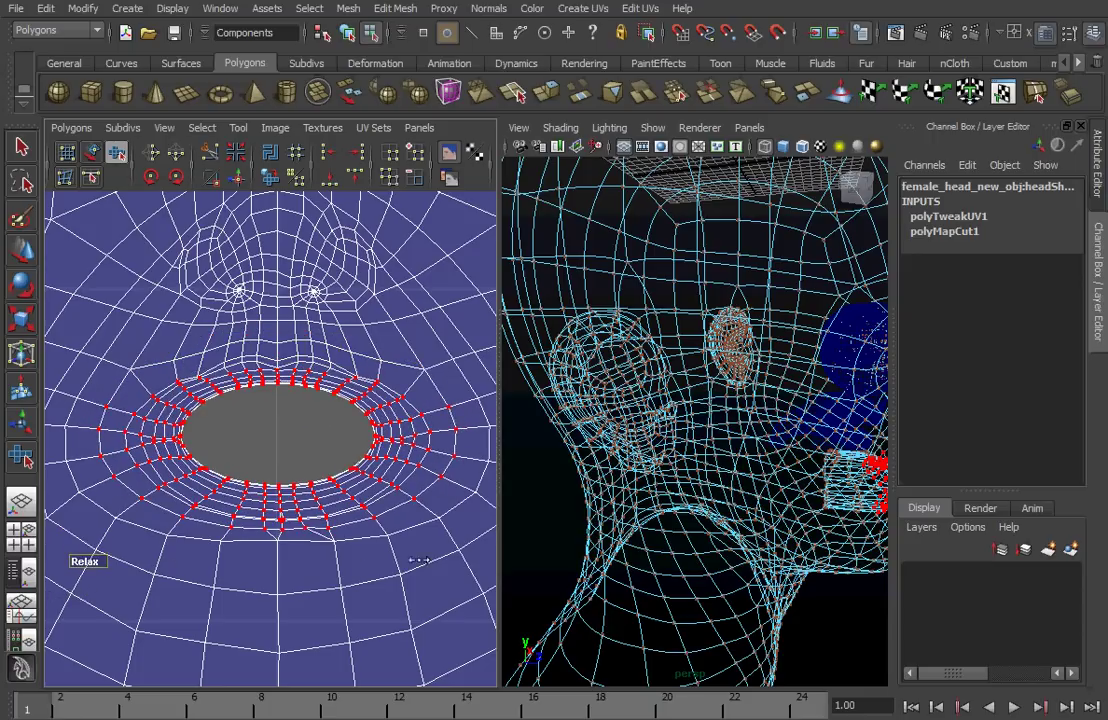
{"action": "left_click", "coordinate": [321, 599]}
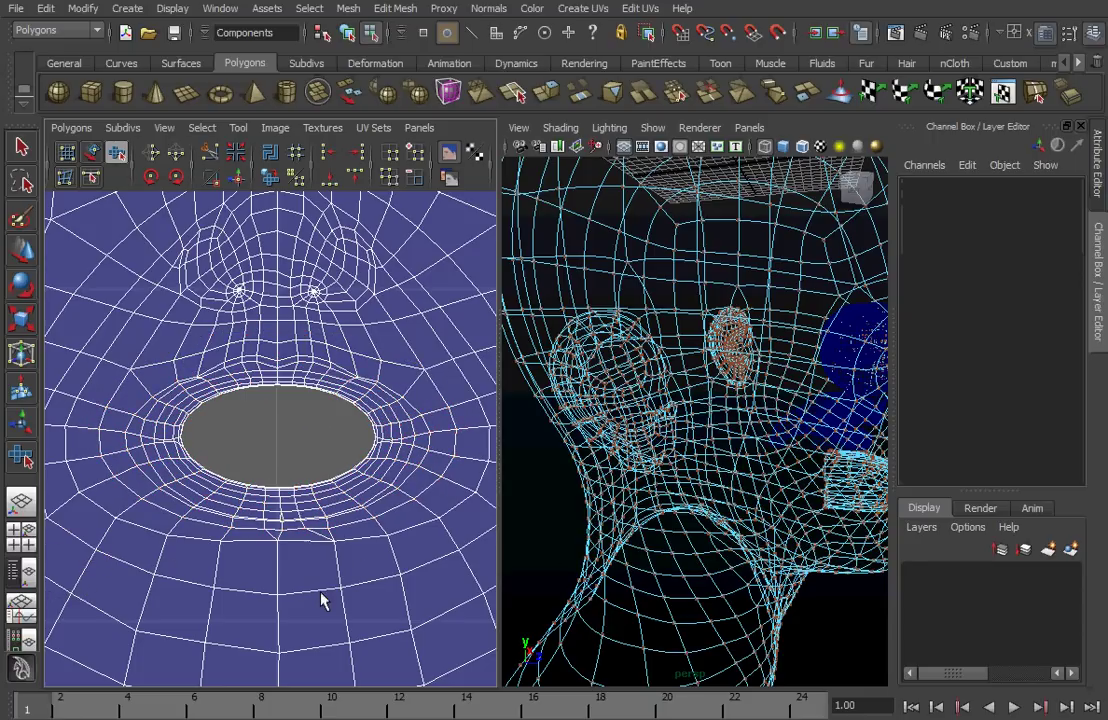
Step: Inspect the UV edge loops around the opened mouth hole up close
{"action": "right_click_drag", "start_coordinate": [321, 599], "coordinate": [460, 582], "text": "alt"}
{"action": "right_click_drag", "start_coordinate": [258, 516], "coordinate": [346, 446], "text": "alt"}
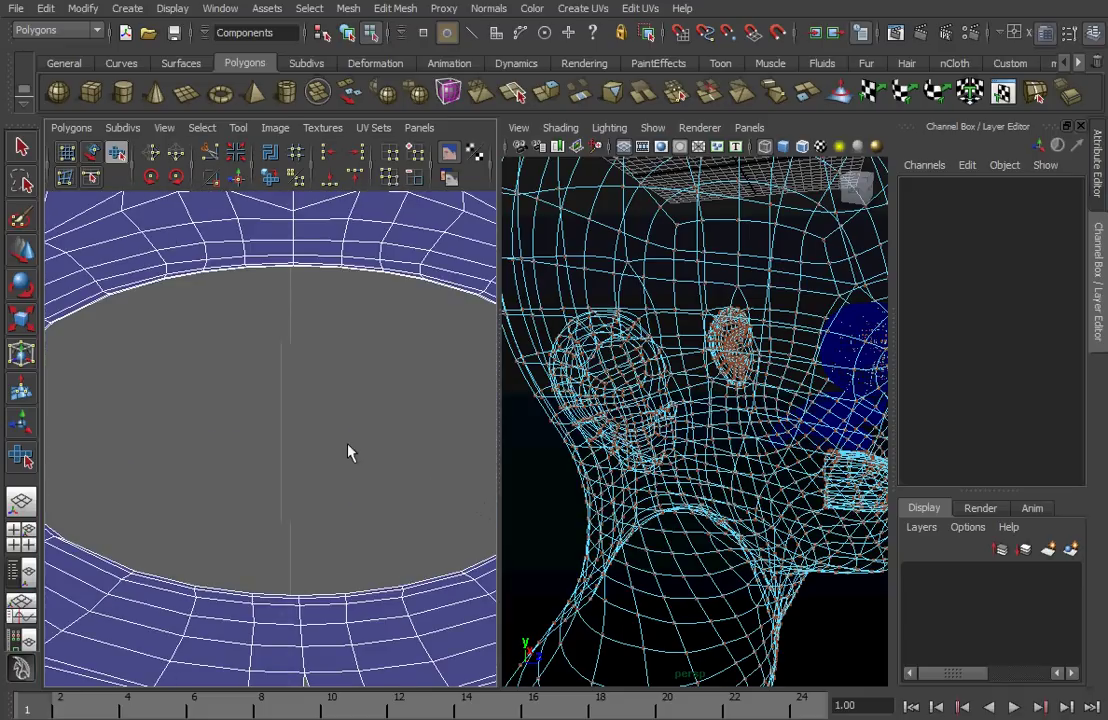
{"action": "middle_click_drag", "start_coordinate": [334, 471], "coordinate": [329, 530], "text": "alt"}
{"action": "right_click_drag", "start_coordinate": [343, 540], "coordinate": [278, 524], "text": "alt"}
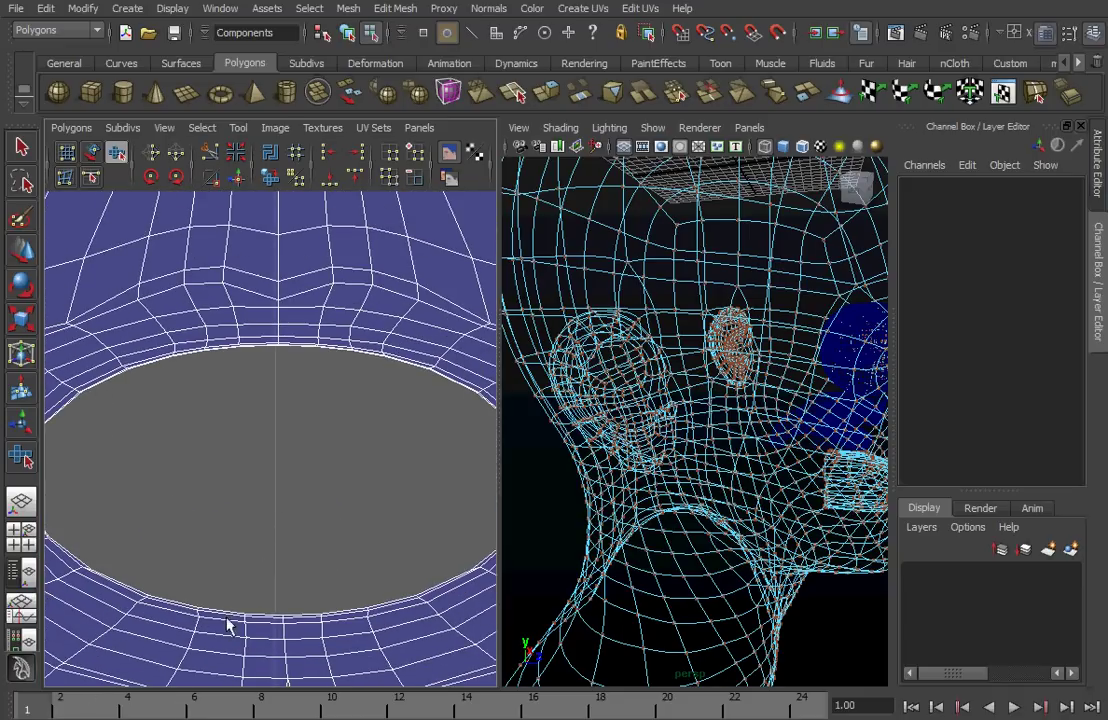
{"action": "right_click_drag", "start_coordinate": [245, 615], "coordinate": [224, 476], "text": "alt"}
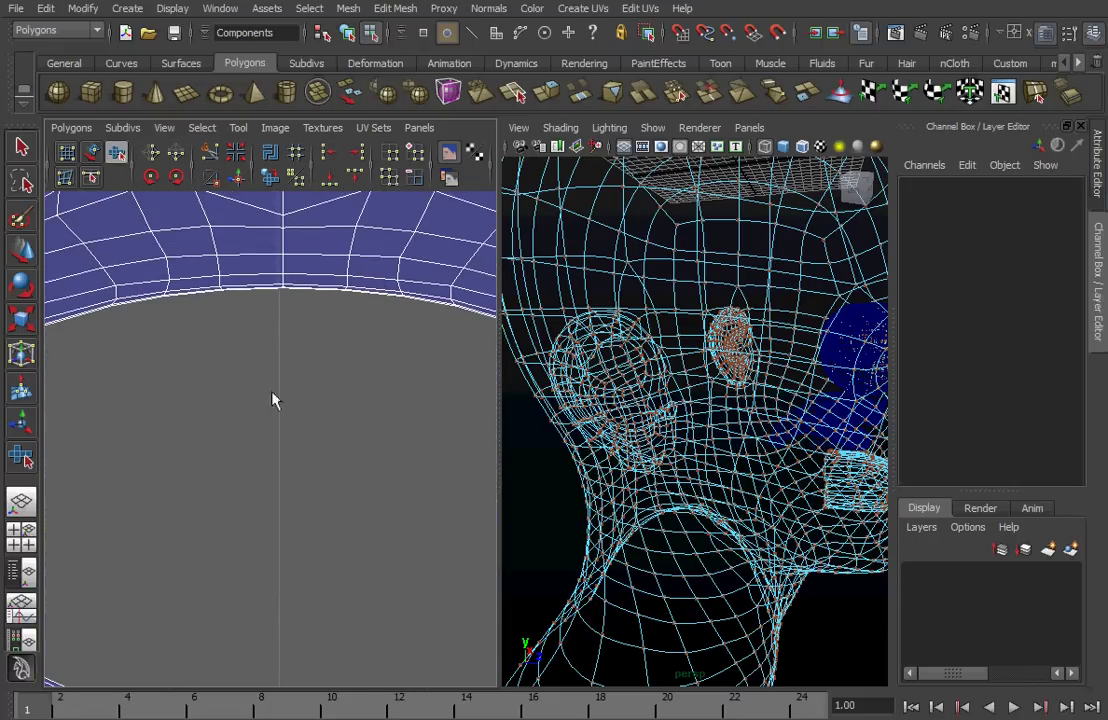
Step: Select the UV just left of centre on the mouth hole's upper rim and nudge it vertically to loosen the overlapping edge loops
{"action": "right_click_drag", "start_coordinate": [272, 400], "coordinate": [192, 298], "text": "alt"}
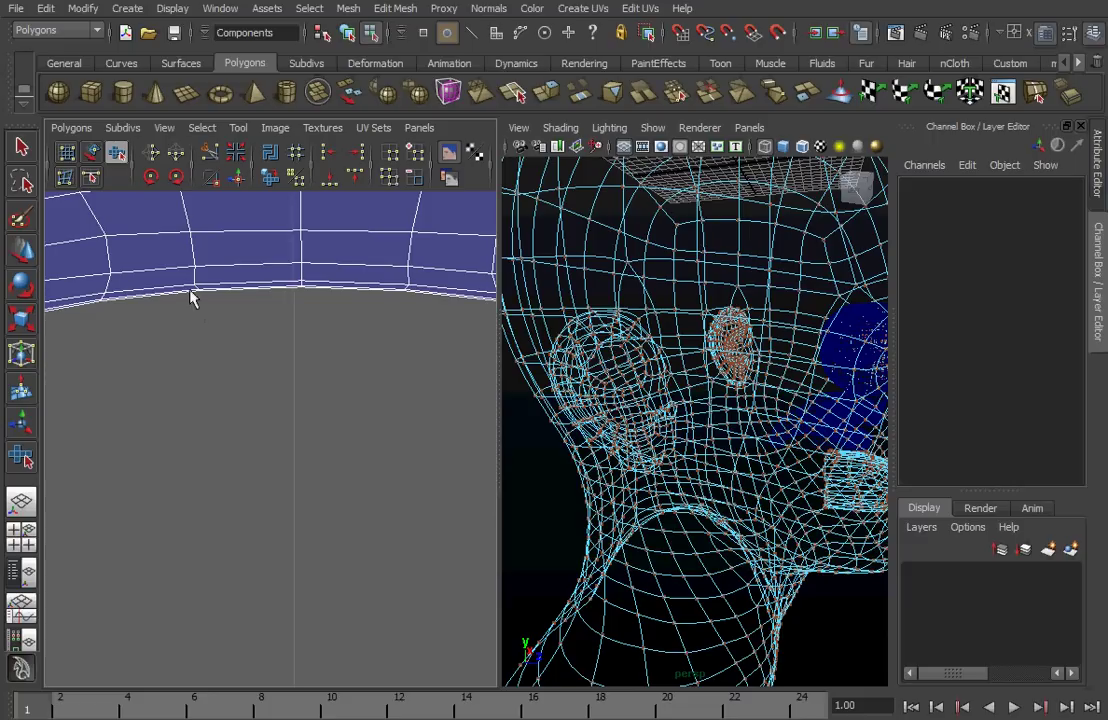
{"action": "left_click", "coordinate": [200, 294]}
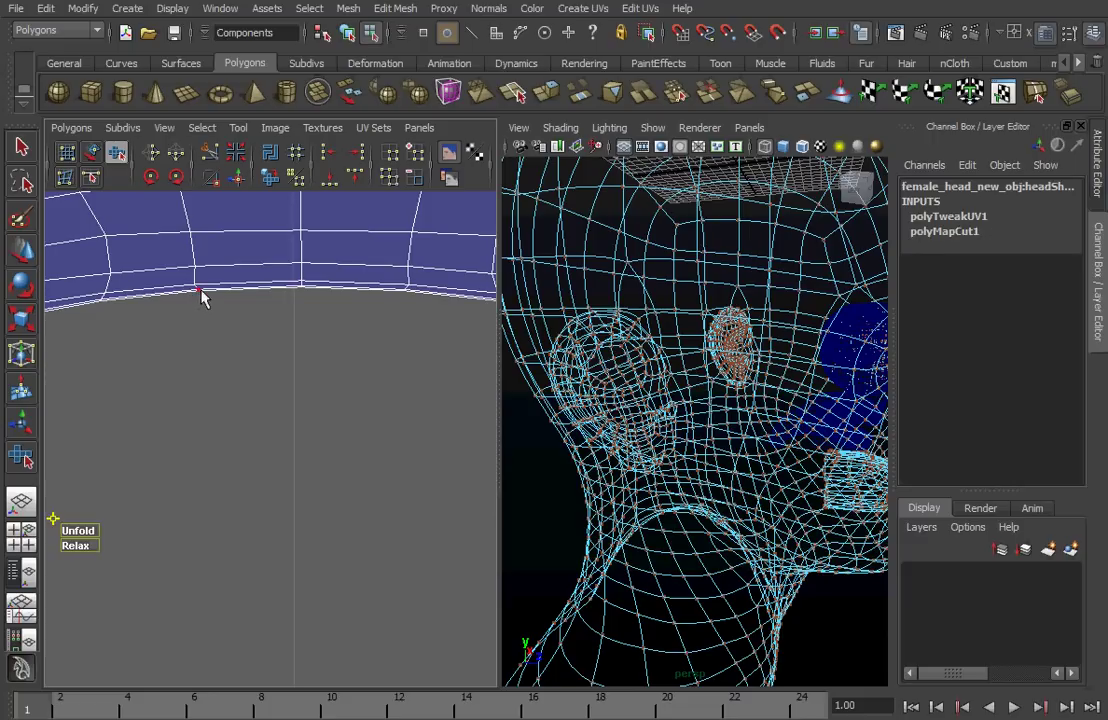
{"action": "key", "text": "w"}
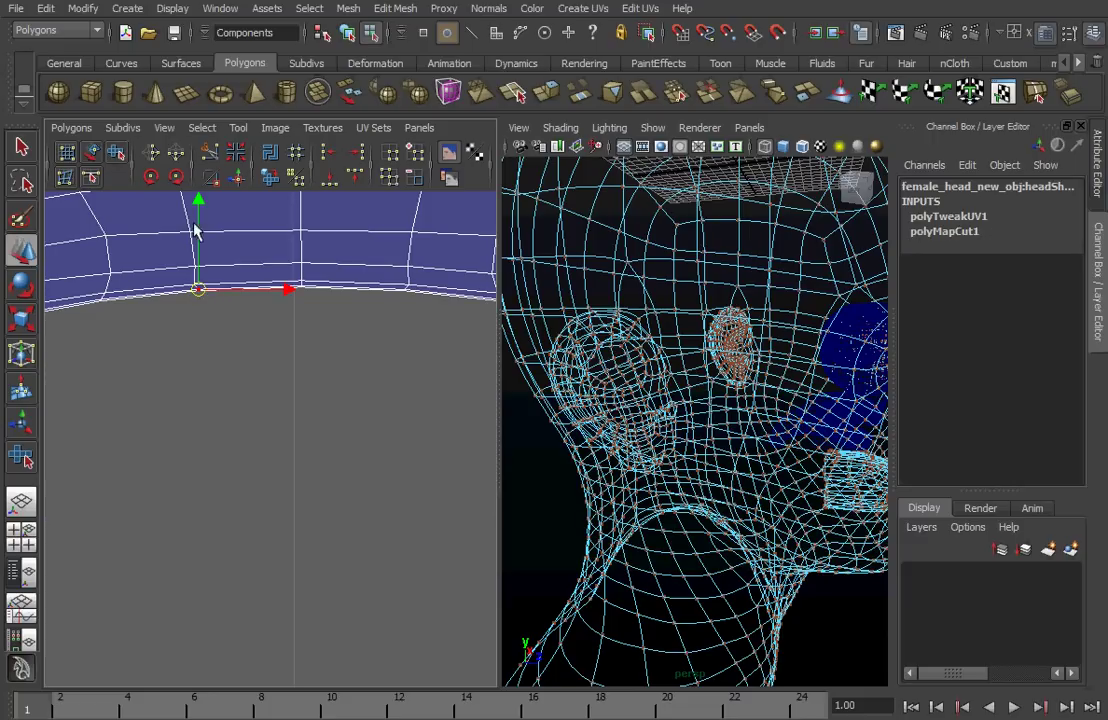
{"action": "mouse_move", "coordinate": [198, 206]}
{"action": "left_mouse_down"}
{"action": "mouse_move", "coordinate": [198, 234]}
{"action": "mouse_move", "coordinate": [198, 206]}
{"action": "left_mouse_up"}
{"action": "right_click_drag", "start_coordinate": [194, 377], "coordinate": [277, 381], "text": "alt"}
{"action": "middle_click_drag", "start_coordinate": [277, 381], "coordinate": [316, 445], "text": "alt"}
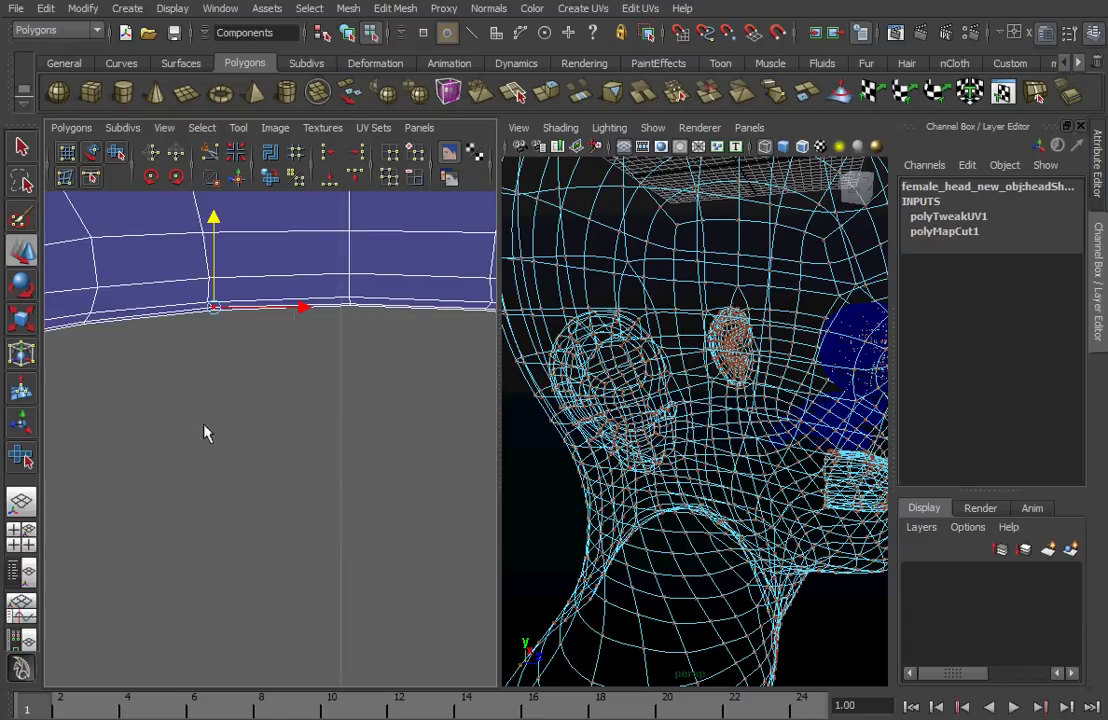
Step: Move the outermost rim UV just left of the mouth hole's upper centre slightly down, away from the inner edge loop
{"action": "right_click_drag", "start_coordinate": [205, 425], "coordinate": [373, 423], "text": "alt"}
{"action": "middle_click_drag", "start_coordinate": [244, 343], "coordinate": [271, 461], "text": "alt"}
{"action": "right_click_drag", "start_coordinate": [275, 469], "coordinate": [275, 445], "text": "alt"}
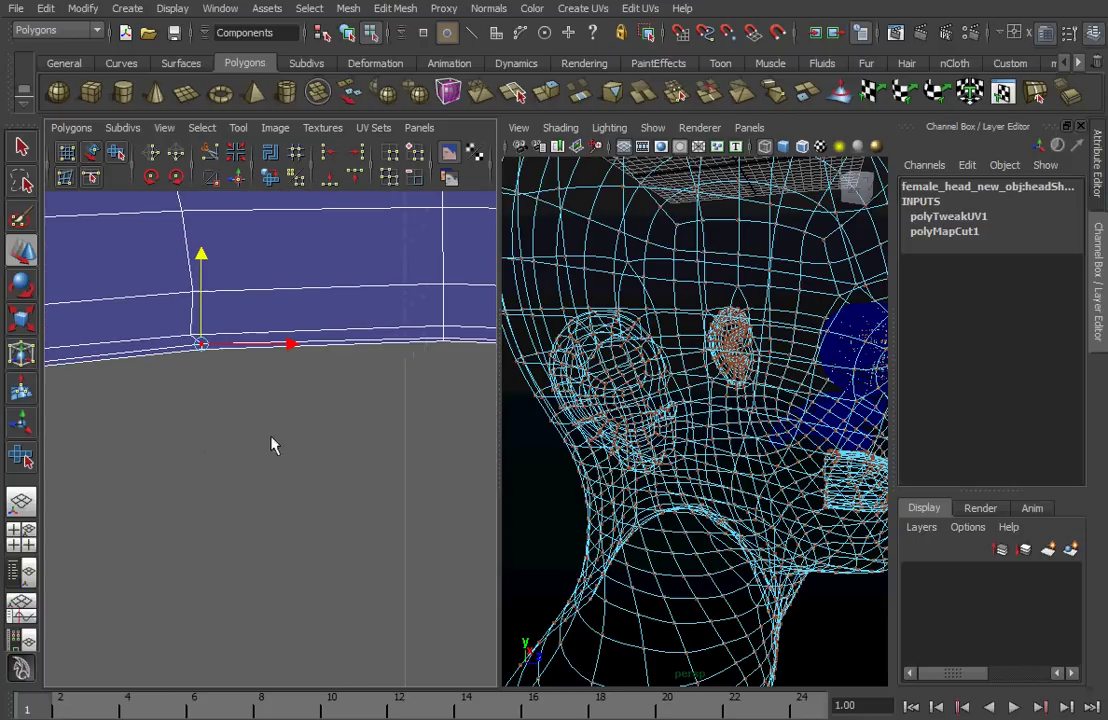
{"action": "left_click", "coordinate": [205, 368]}
{"action": "left_click", "coordinate": [202, 355]}
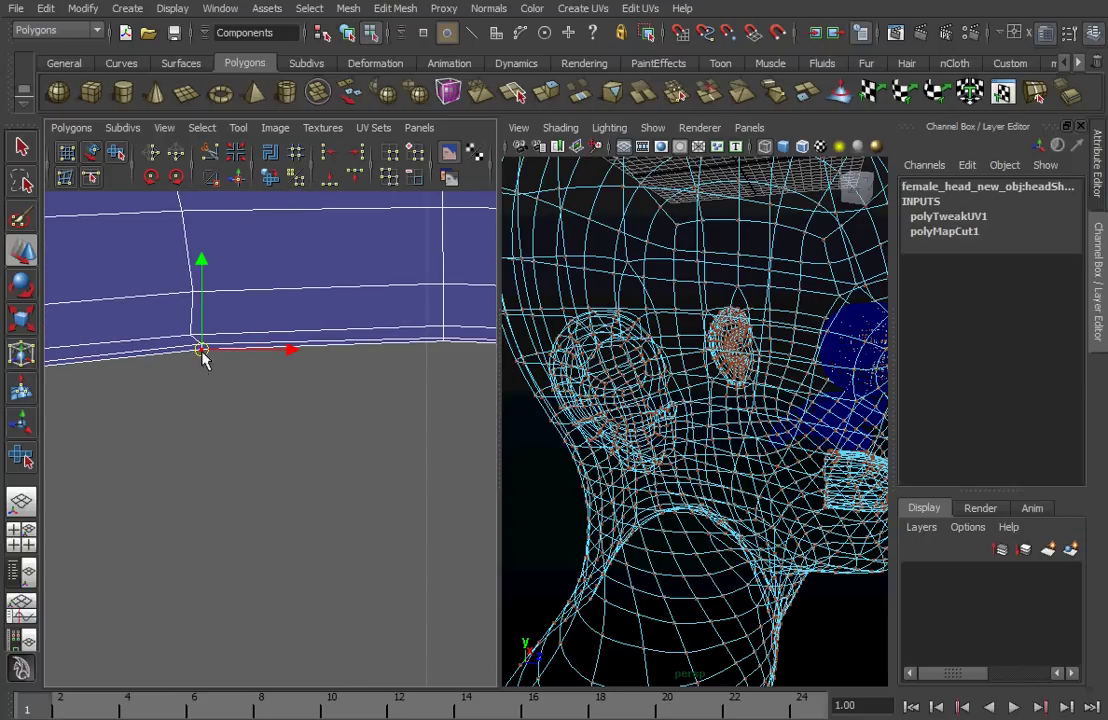
{"action": "left_click_drag", "start_coordinate": [203, 360], "coordinate": [203, 368]}
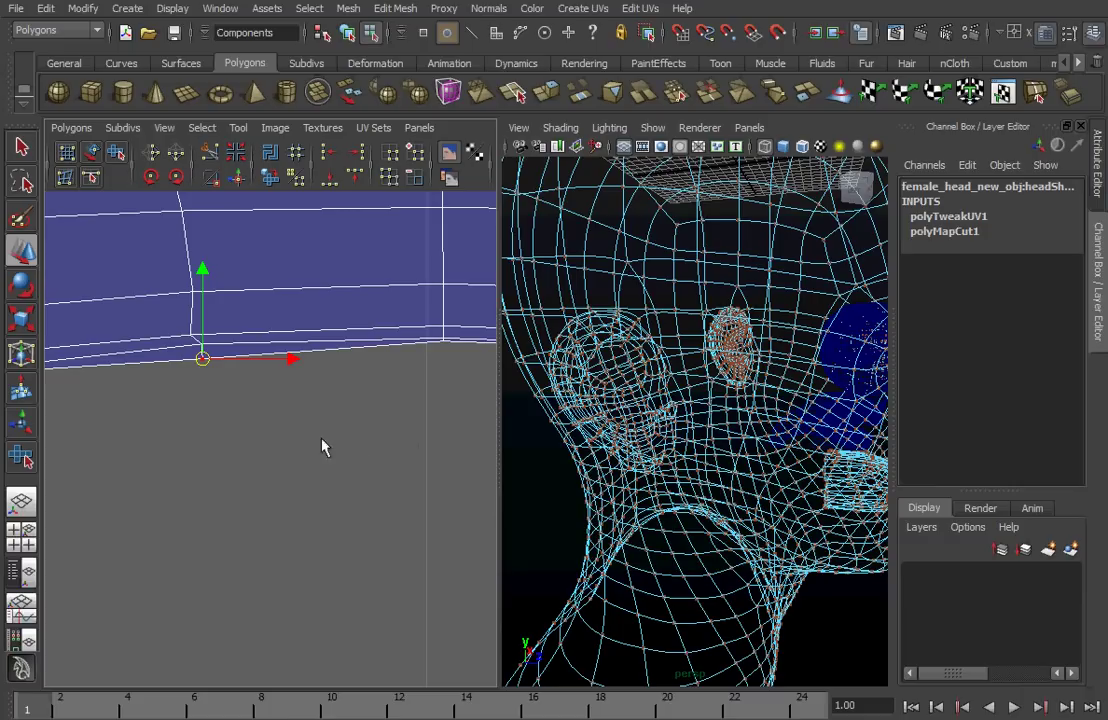
{"action": "key", "text": "Right"}
{"action": "key", "text": "ctrl+z"}
Step: Select the second rim UV left of the mouth hole's upper centre and nudge it down off the neighbouring loop
{"action": "right_click_drag", "start_coordinate": [272, 455], "coordinate": [165, 449], "text": "alt"}
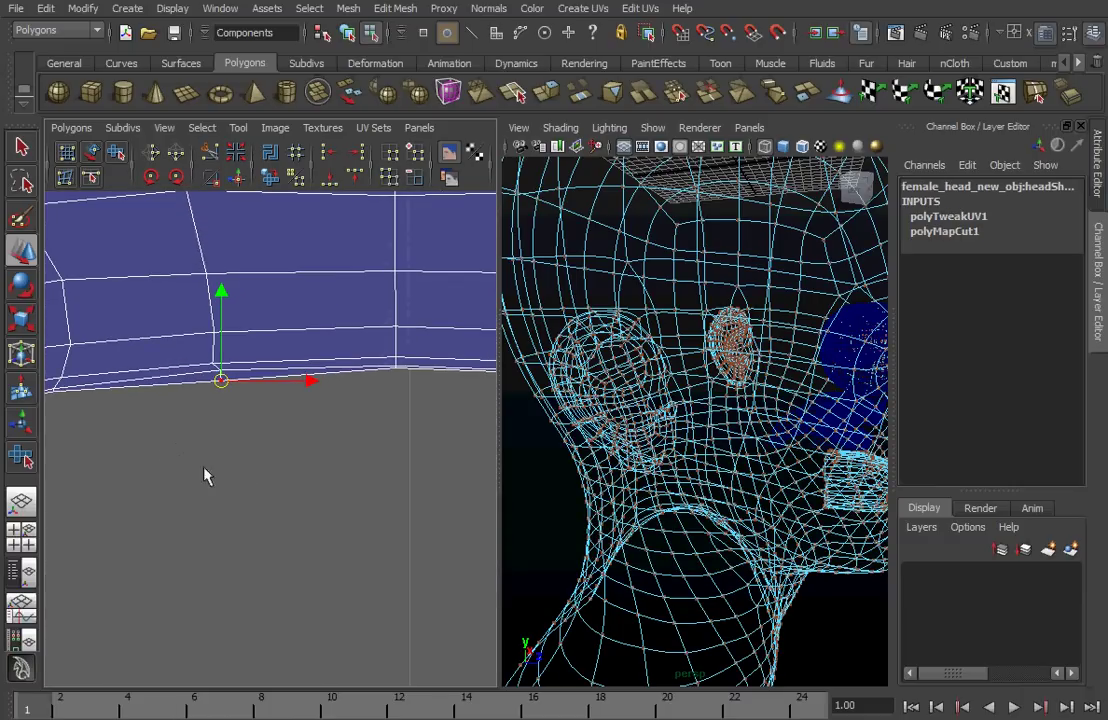
{"action": "middle_click_drag", "start_coordinate": [213, 485], "coordinate": [350, 488], "text": "alt"}
{"action": "right_click_drag", "start_coordinate": [198, 502], "coordinate": [293, 500], "text": "alt"}
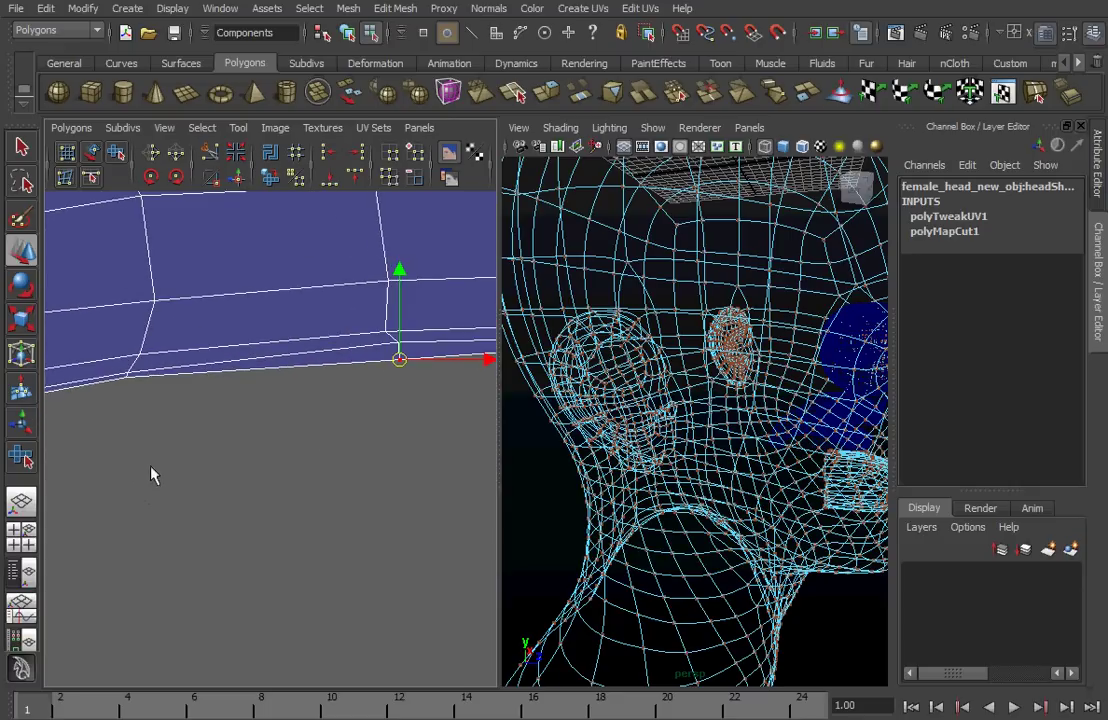
{"action": "middle_click_drag", "start_coordinate": [152, 474], "coordinate": [248, 499], "text": "alt"}
{"action": "left_click", "coordinate": [225, 405]}
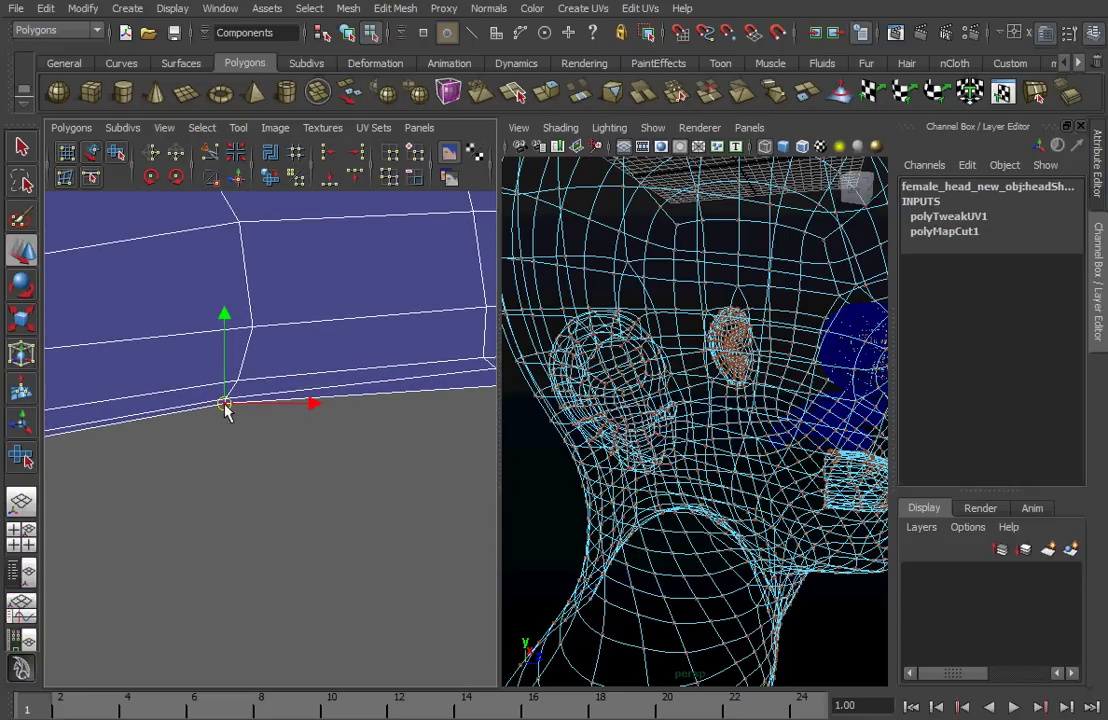
{"action": "scroll", "coordinate": [330, 497], "scroll_direction": "down", "scroll_amount": 1}
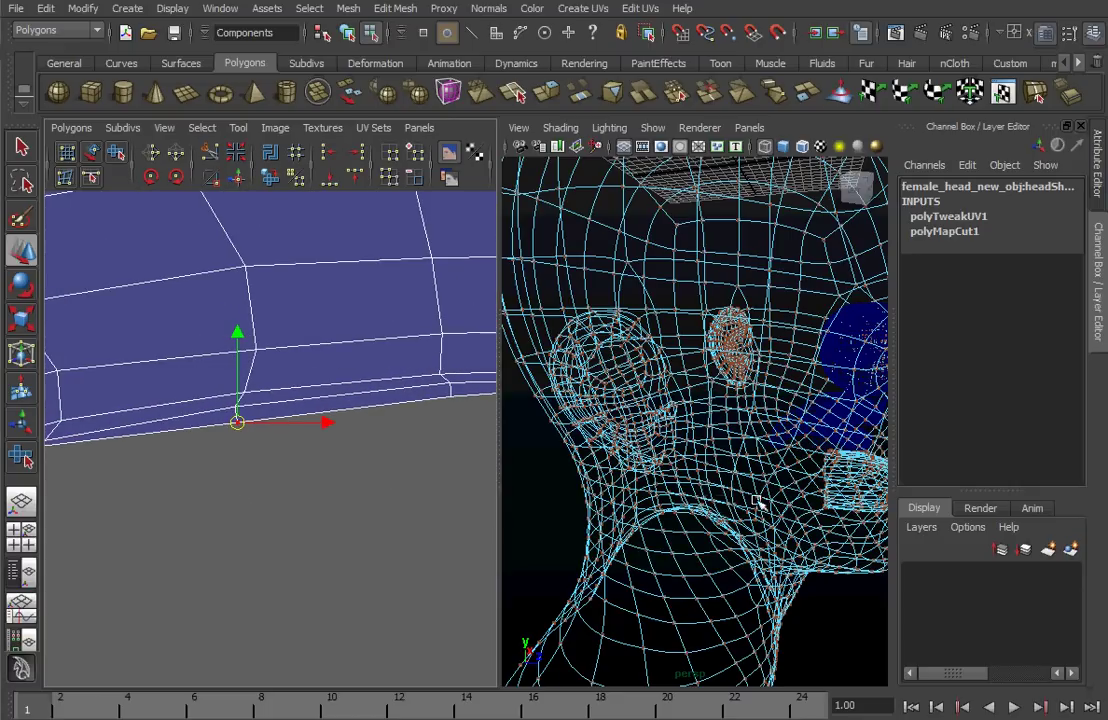
Step: Move the centre UV of the mouth hole's upper rim and the rim UV right of it slightly down
{"action": "key", "text": "space"}
{"action": "left_click_drag", "start_coordinate": [767, 508], "coordinate": [700, 524], "text": "alt"}
{"action": "scroll", "coordinate": [390, 502], "scroll_direction": "down", "scroll_amount": 1}
{"action": "middle_click_drag", "start_coordinate": [359, 497], "coordinate": [74, 531], "text": "alt"}
{"action": "left_click", "coordinate": [337, 428]}
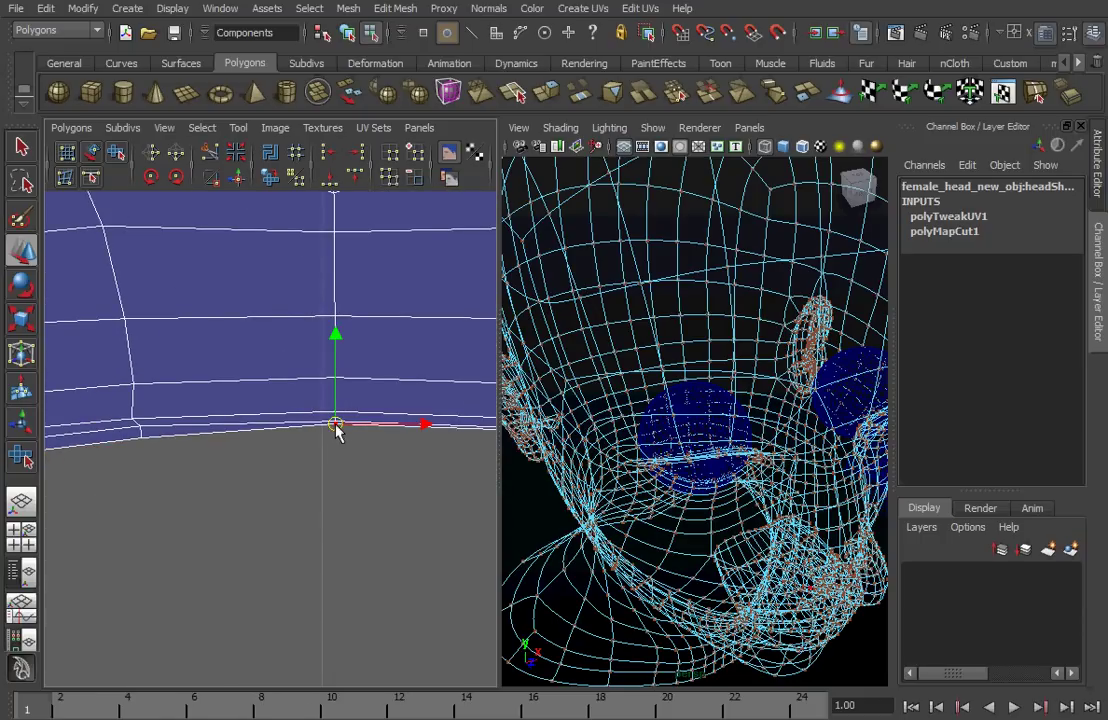
{"action": "left_click_drag", "start_coordinate": [336, 336], "coordinate": [336, 350]}
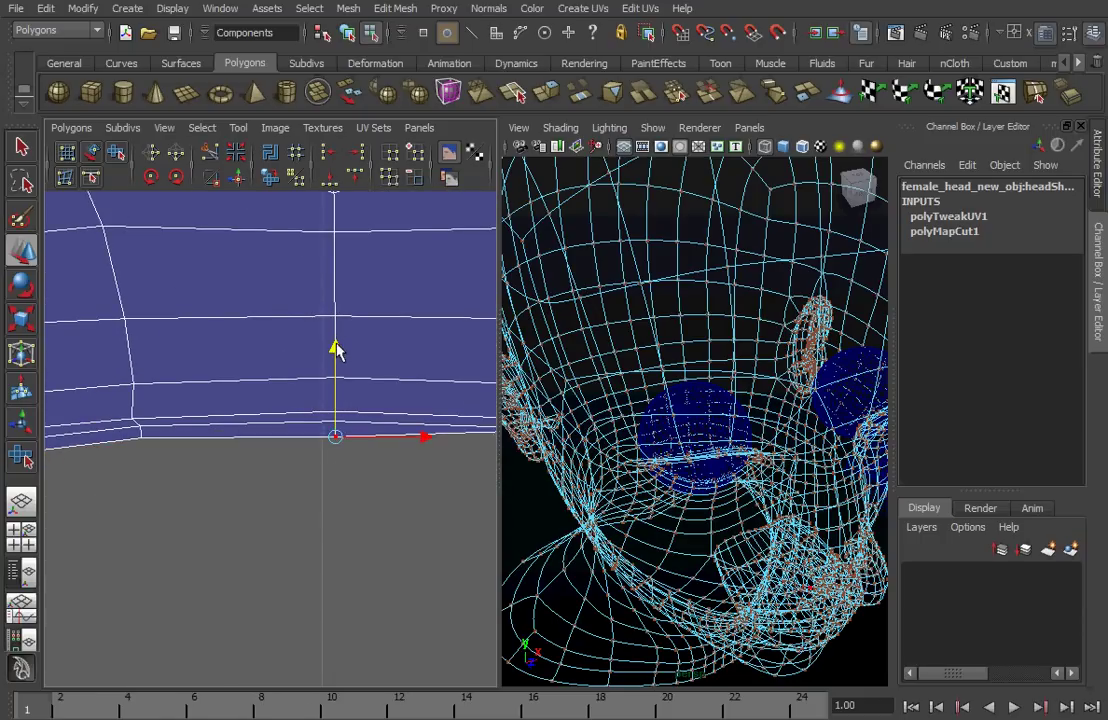
{"action": "middle_click_drag", "start_coordinate": [385, 465], "coordinate": [181, 482], "text": "alt"}
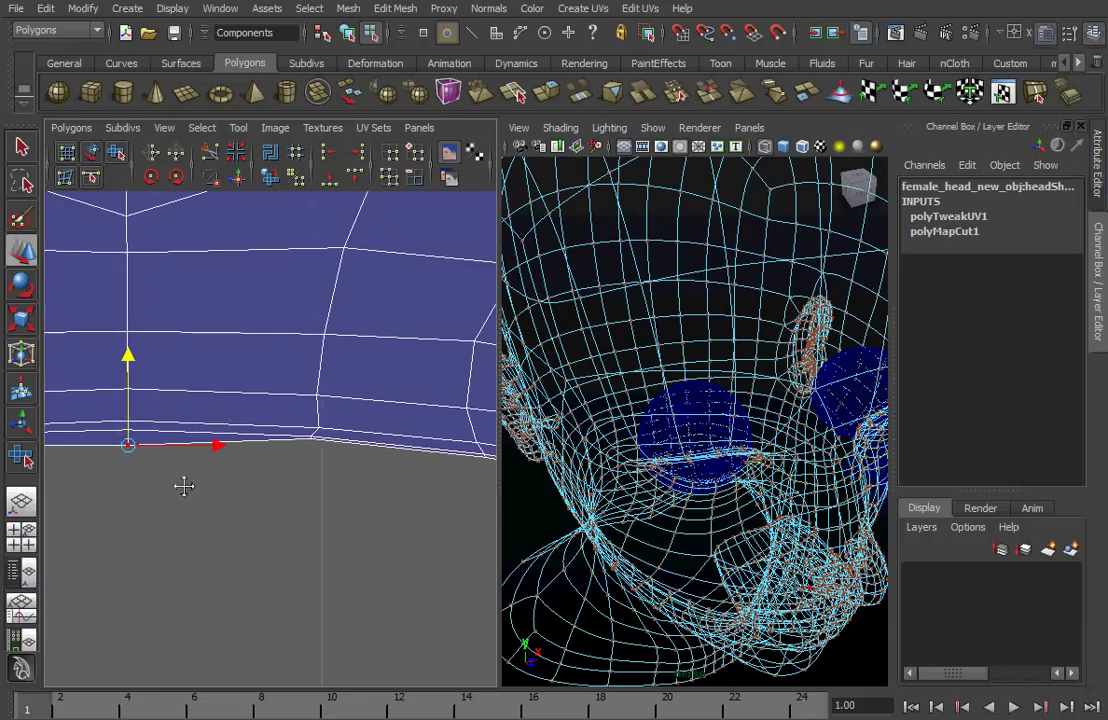
{"action": "left_click", "coordinate": [311, 439]}
{"action": "left_click_drag", "start_coordinate": [310, 355], "coordinate": [313, 370]}
Step: Lower the overlapping UV farther left along the mouth hole's upper rim to separate it from the inner loop
{"action": "right_click_drag", "start_coordinate": [394, 527], "coordinate": [276, 510], "text": "alt"}
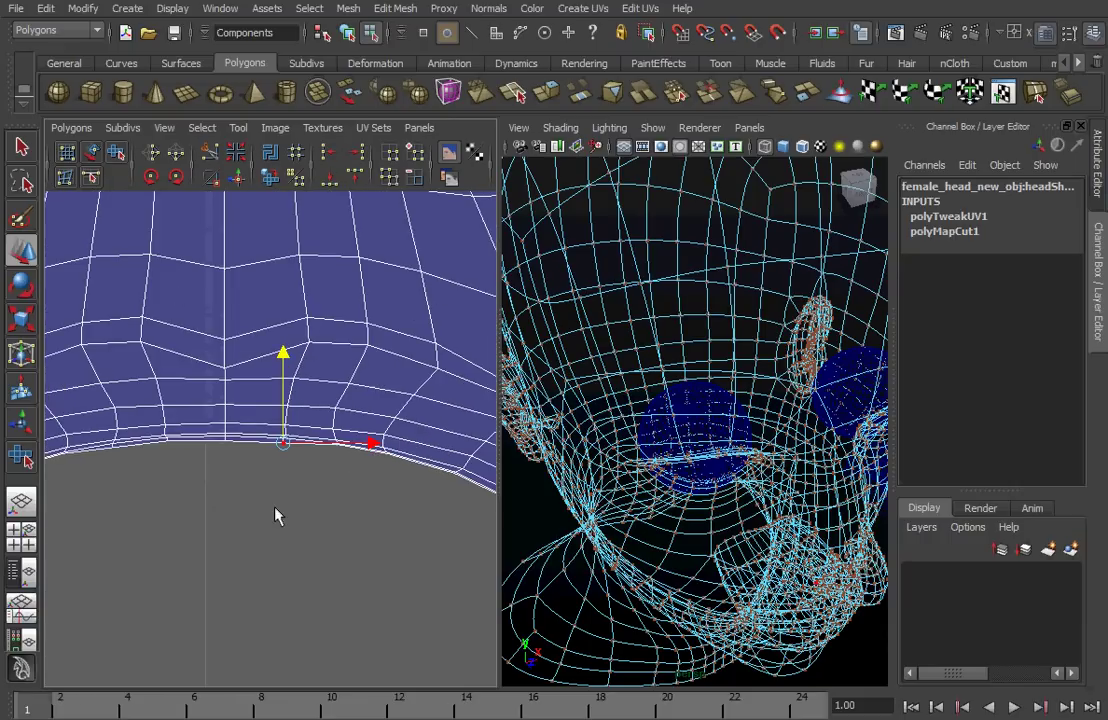
{"action": "middle_click_drag", "start_coordinate": [276, 507], "coordinate": [477, 453], "text": "alt"}
{"action": "scroll", "coordinate": [376, 503], "scroll_direction": "down", "scroll_amount": 2}
{"action": "scroll", "coordinate": [173, 482], "scroll_direction": "up", "scroll_amount": 6}
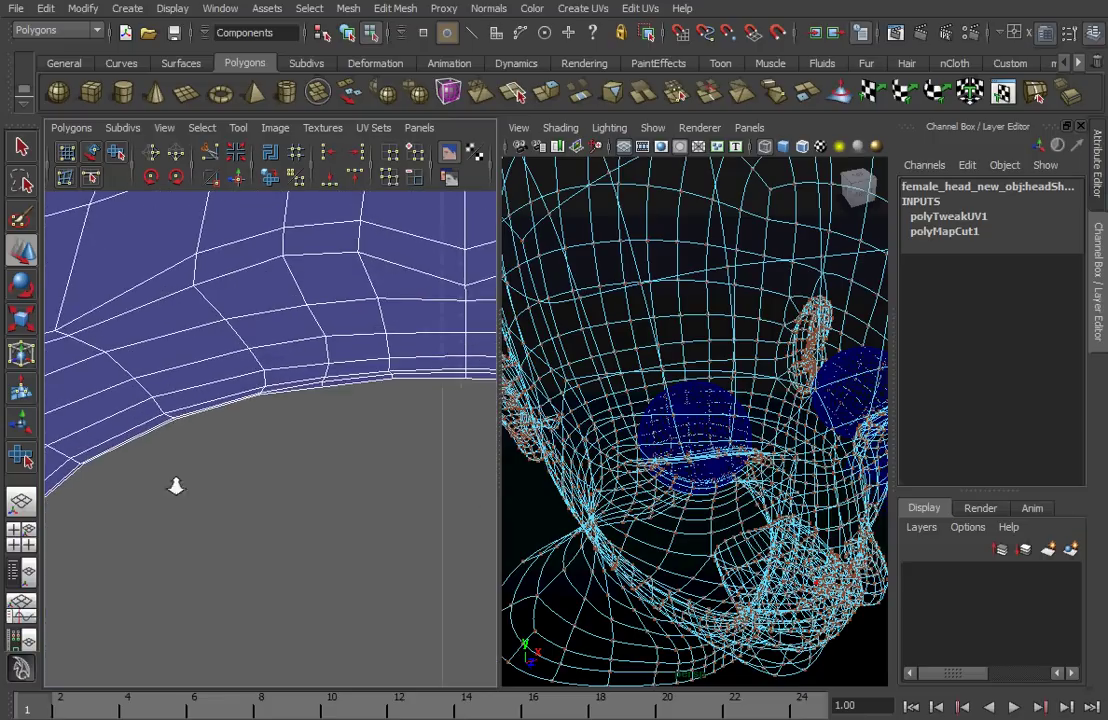
{"action": "left_click", "coordinate": [249, 349]}
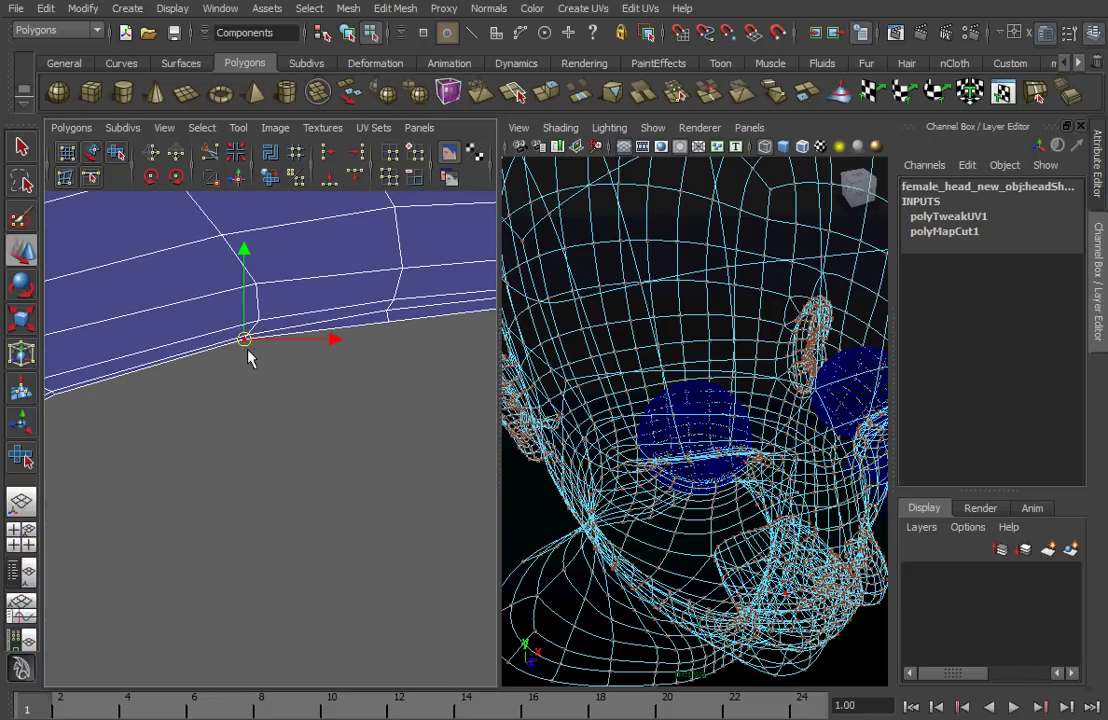
{"action": "left_click_drag", "start_coordinate": [245, 253], "coordinate": [247, 262]}
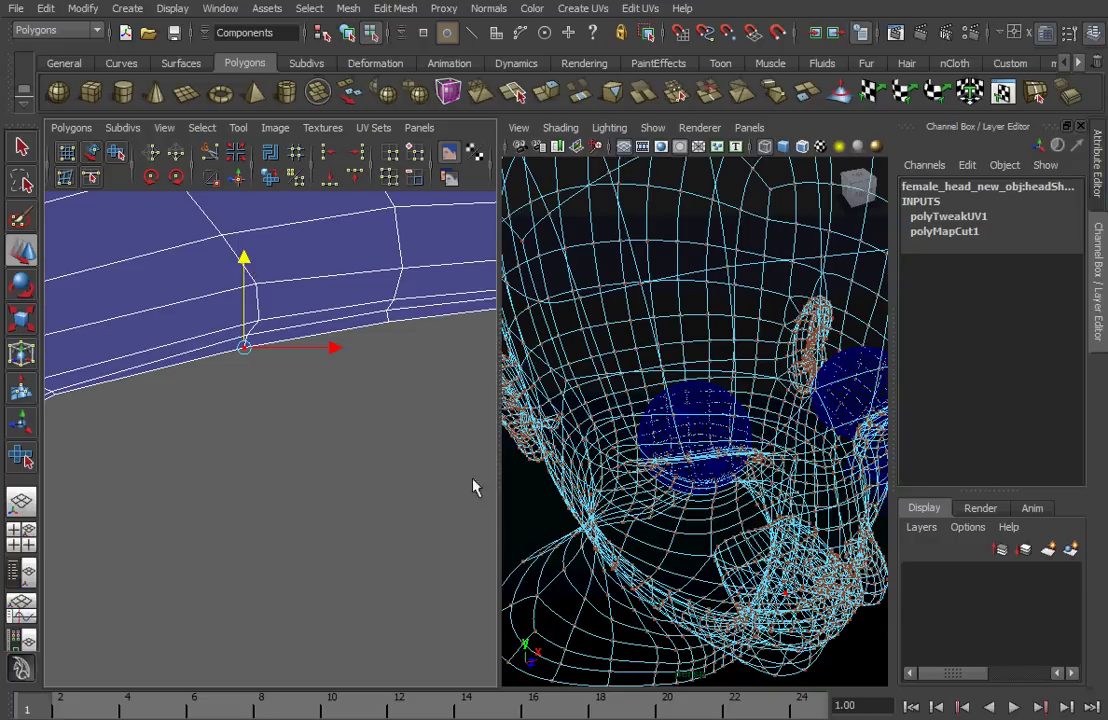
{"action": "scroll", "coordinate": [190, 502], "scroll_direction": "down", "scroll_amount": 4}
{"action": "scroll", "coordinate": [279, 504], "scroll_direction": "up", "scroll_amount": 3}
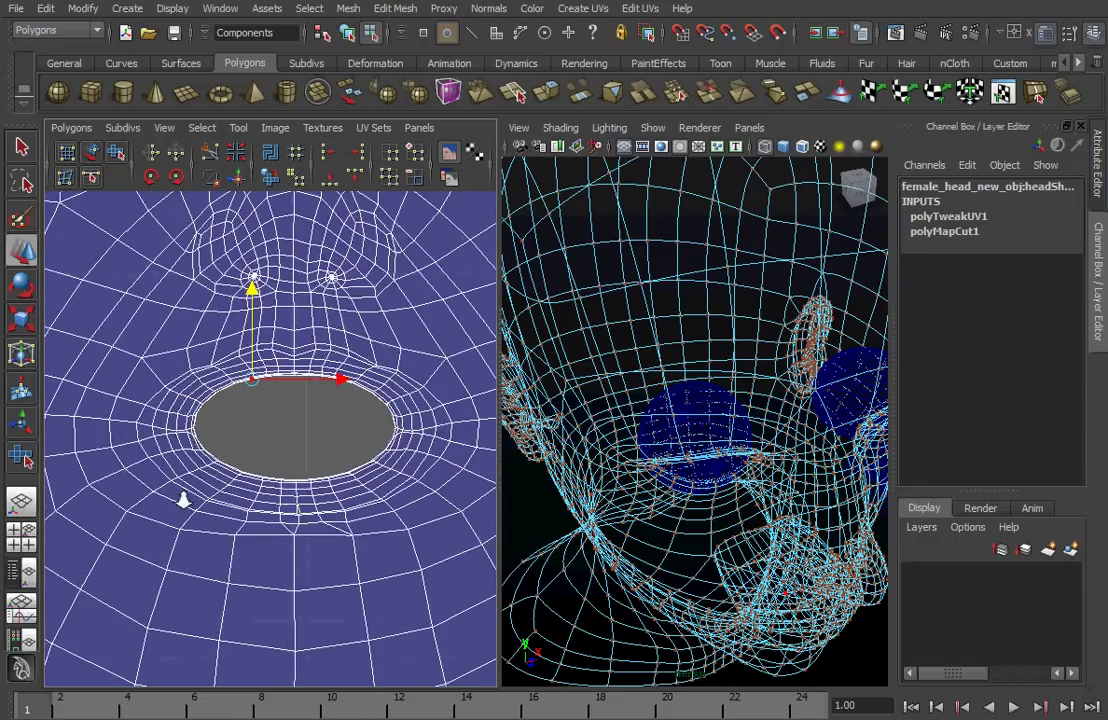
Step: Select the border edge of the small triangular gap on the centre line below the mouth hole
{"action": "right_click_drag", "start_coordinate": [237, 539], "coordinate": [440, 593], "text": "alt"}
{"action": "middle_click_drag", "start_coordinate": [370, 547], "coordinate": [332, 458], "text": "alt"}
{"action": "right_click_drag", "start_coordinate": [280, 606], "coordinate": [436, 594], "text": "alt"}
{"action": "middle_click_drag", "start_coordinate": [370, 602], "coordinate": [330, 514], "text": "alt"}
{"action": "right_click_drag", "start_coordinate": [305, 528], "coordinate": [289, 458], "text": "alt"}
{"action": "left_click", "coordinate": [287, 508]}
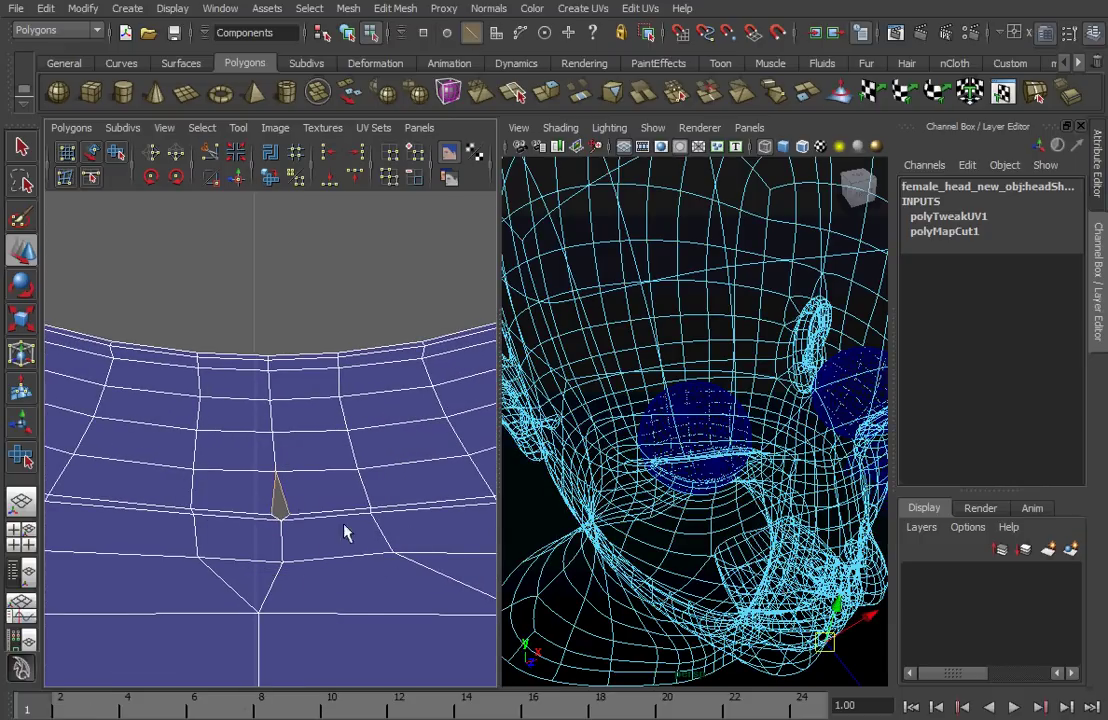
{"action": "left_click", "coordinate": [285, 520], "text": "shift"}
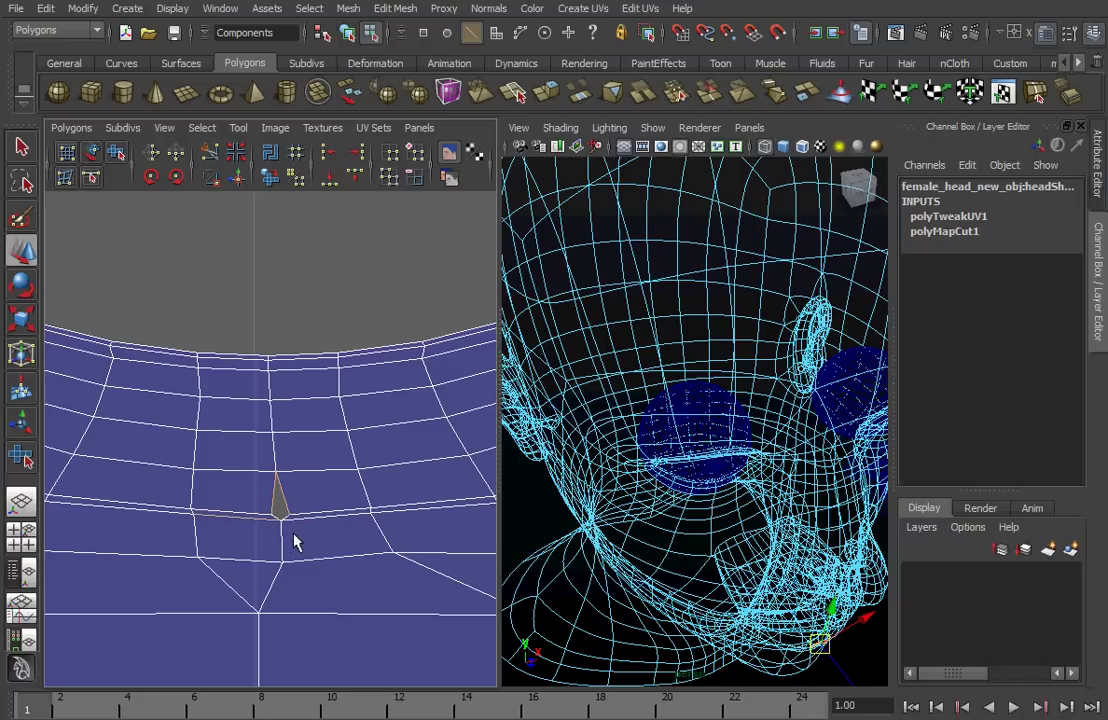
{"action": "scroll", "coordinate": [288, 541], "scroll_direction": "up", "scroll_amount": 5}
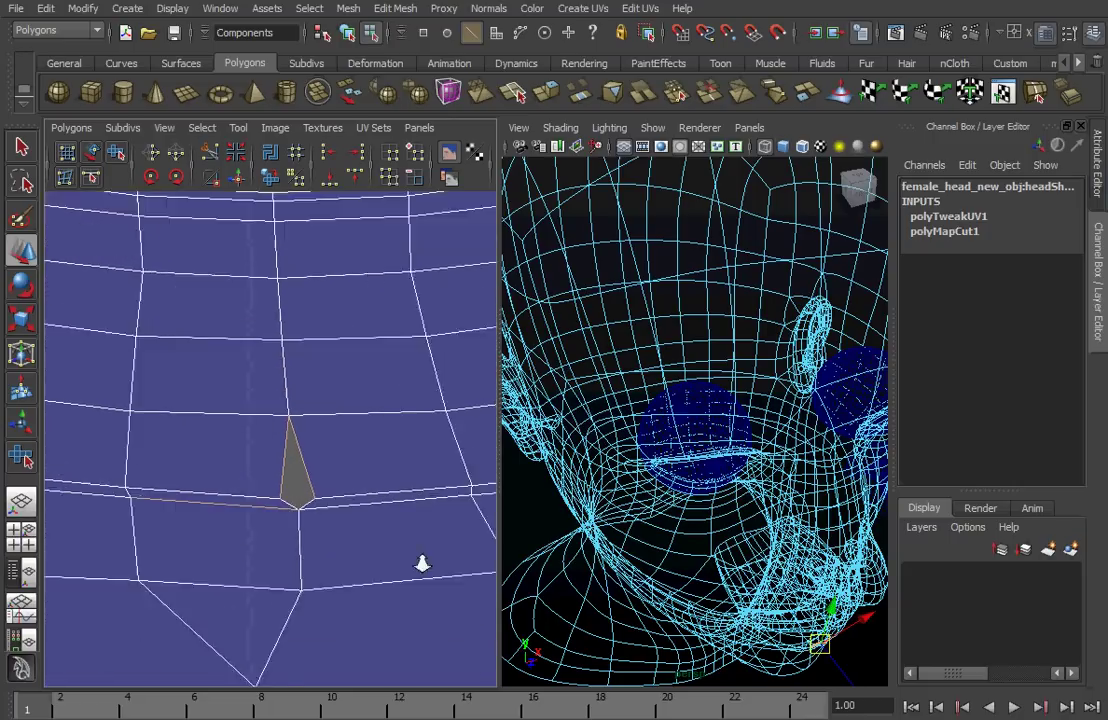
{"action": "left_click", "coordinate": [310, 492]}
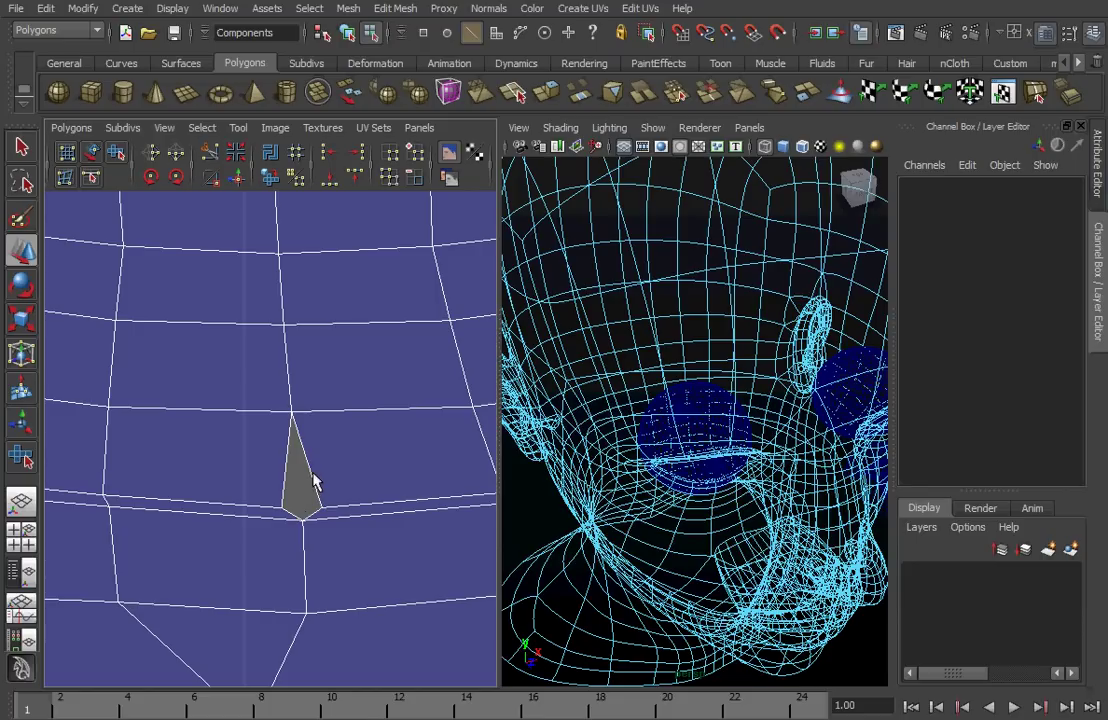
{"action": "left_click", "coordinate": [316, 502]}
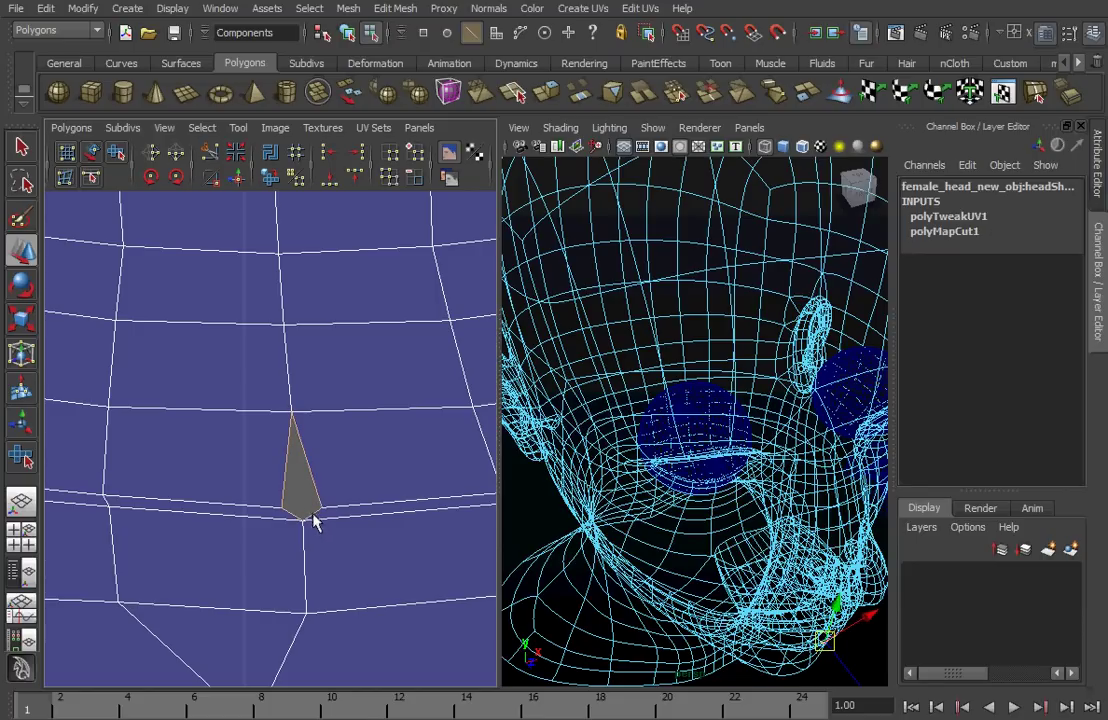
Step: Examine where the selected gap edge lies on the lower lip in the shaded perspective view
{"action": "left_click_drag", "start_coordinate": [700, 511], "coordinate": [654, 465], "text": "alt"}
{"action": "scroll", "coordinate": [726, 540], "scroll_direction": "down", "scroll_amount": 5}
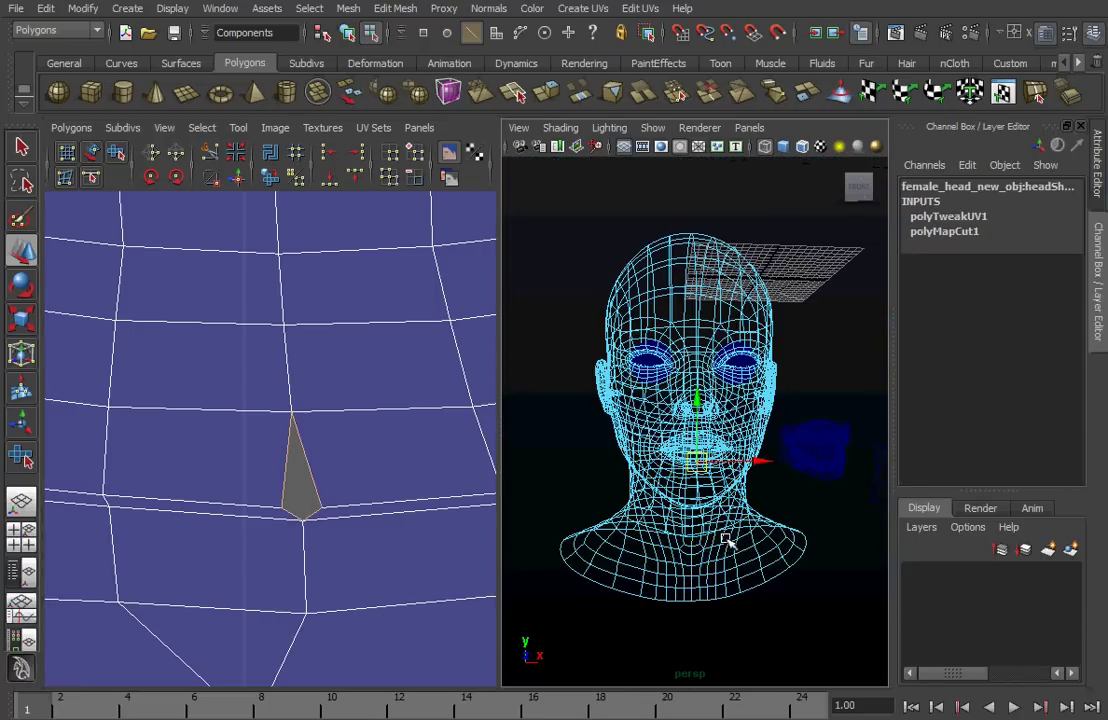
{"action": "scroll", "coordinate": [706, 536], "scroll_direction": "up", "scroll_amount": 5}
{"action": "scroll", "coordinate": [710, 537], "scroll_direction": "up", "scroll_amount": 5}
{"action": "scroll", "coordinate": [710, 540], "scroll_direction": "down", "scroll_amount": 6}
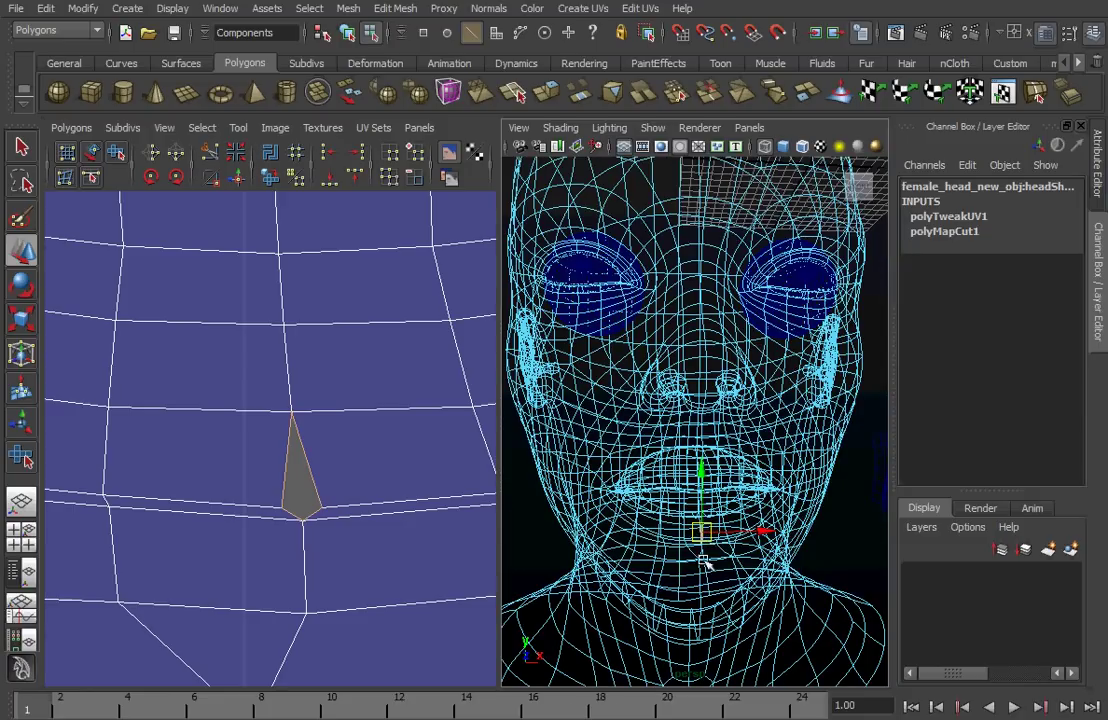
{"action": "scroll", "coordinate": [710, 560], "scroll_direction": "up", "scroll_amount": 2}
{"action": "scroll", "coordinate": [742, 532], "scroll_direction": "up", "scroll_amount": 6}
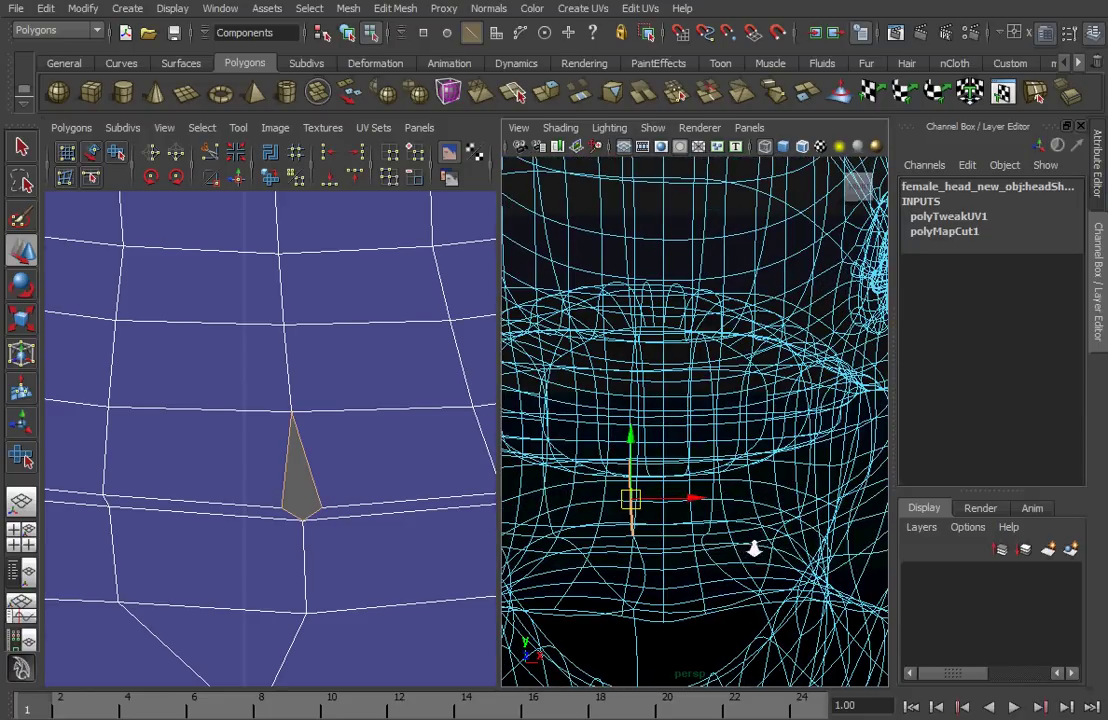
{"action": "key", "text": "5"}
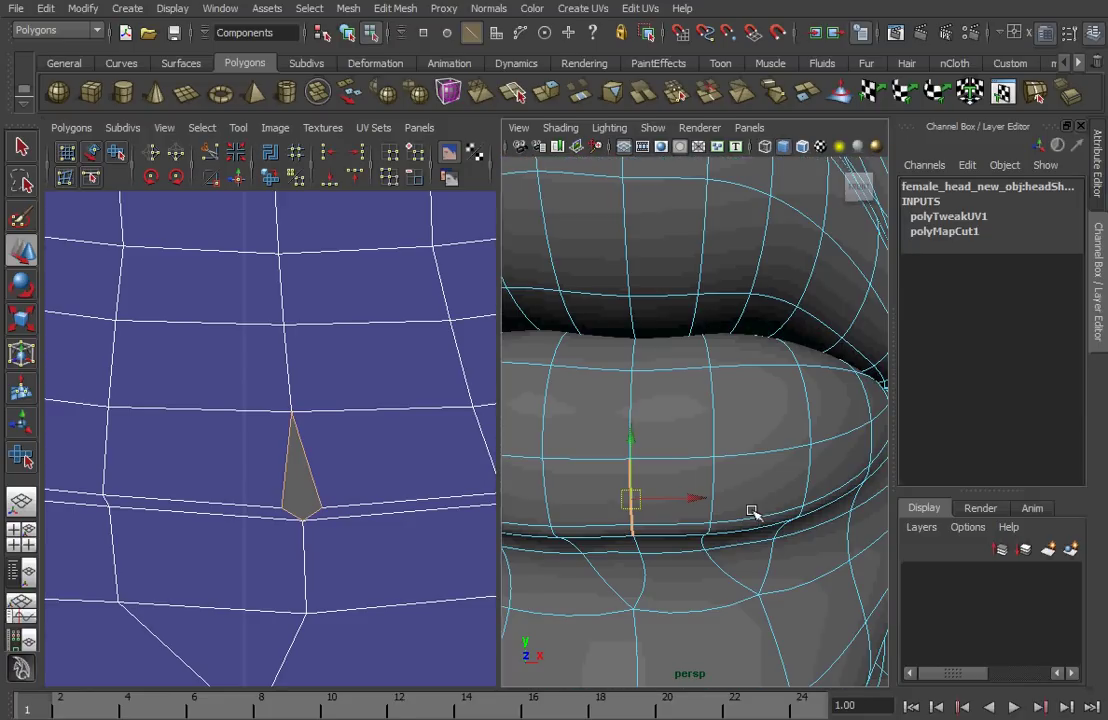
{"action": "left_click_drag", "start_coordinate": [752, 512], "coordinate": [697, 590], "text": "alt"}
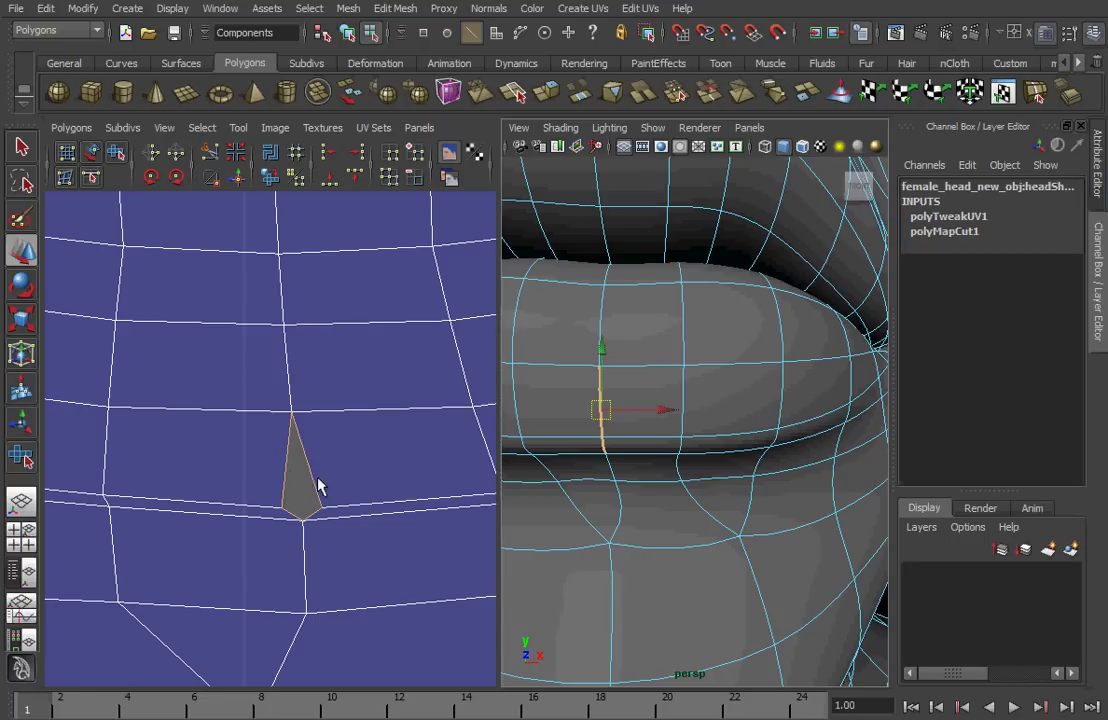
Step: Close the triangular gap below the mouth hole with Move and Sew UV Edges and clear the selection
{"action": "right_click_drag", "start_coordinate": [310, 478], "coordinate": [288, 440], "text": "shift"}
{"action": "right_click_drag", "start_coordinate": [376, 468], "coordinate": [92, 433], "text": "alt"}
{"action": "right_click_drag", "start_coordinate": [300, 452], "coordinate": [88, 430], "text": "alt"}
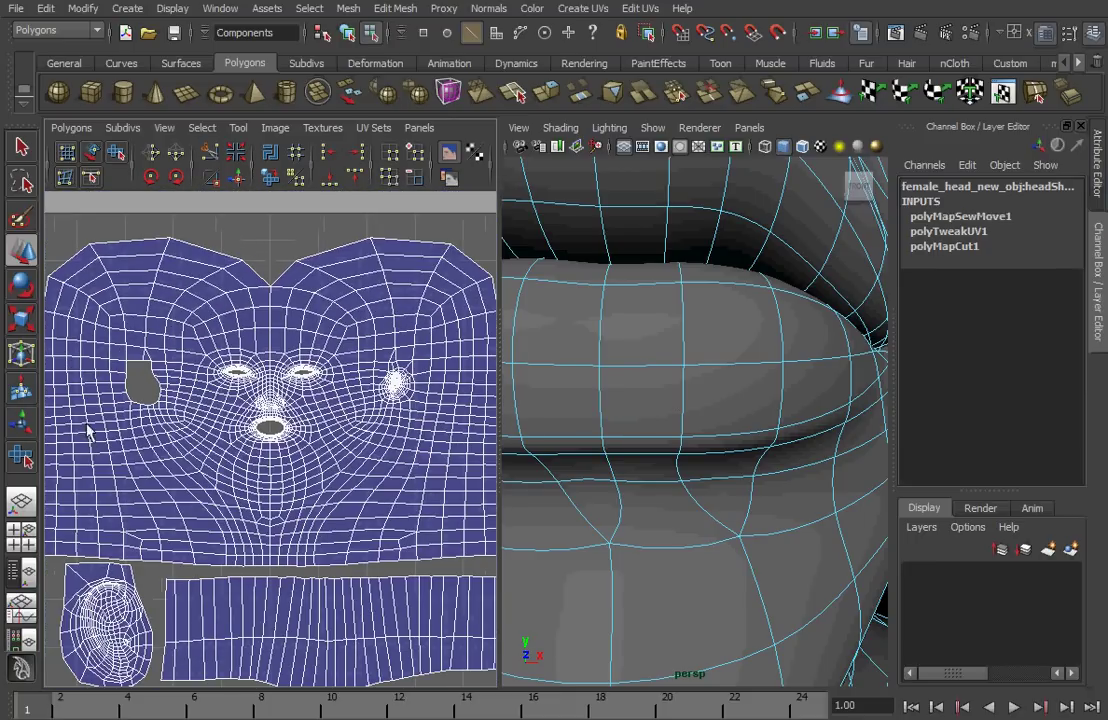
{"action": "right_click_drag", "start_coordinate": [193, 458], "coordinate": [177, 427], "text": "alt"}
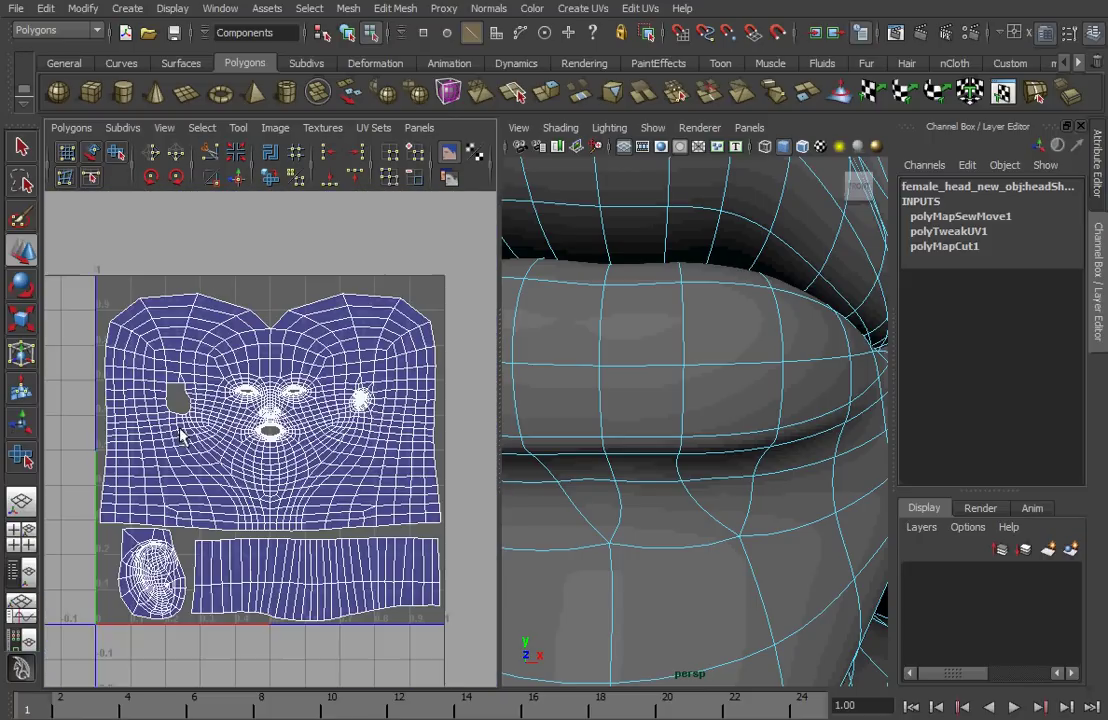
{"action": "left_click", "coordinate": [320, 275]}
Step: Select the centre-line edge loop on the back of the head and view it from behind and in front
{"action": "right_click_drag", "start_coordinate": [272, 460], "coordinate": [352, 447], "text": "alt"}
{"action": "right_click_drag", "start_coordinate": [834, 475], "coordinate": [741, 458], "text": "alt"}
{"action": "left_click_drag", "start_coordinate": [742, 460], "coordinate": [339, 452], "text": "alt"}
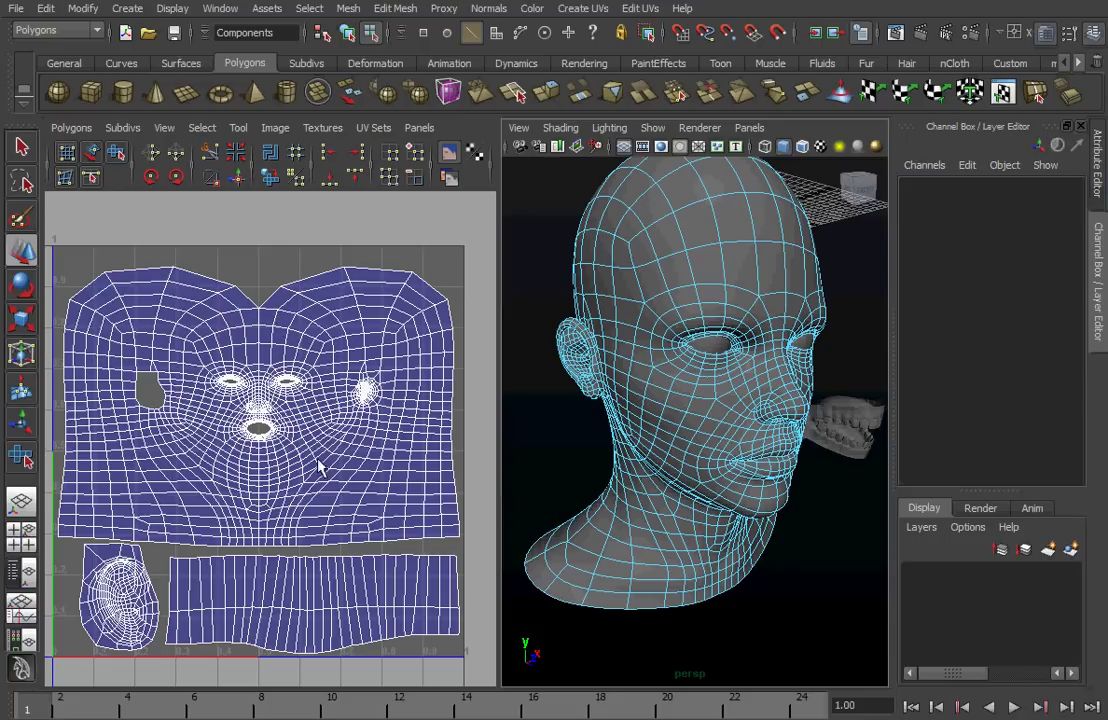
{"action": "left_click_drag", "start_coordinate": [700, 457], "coordinate": [700, 428], "text": "alt"}
{"action": "left_click", "coordinate": [638, 357]}
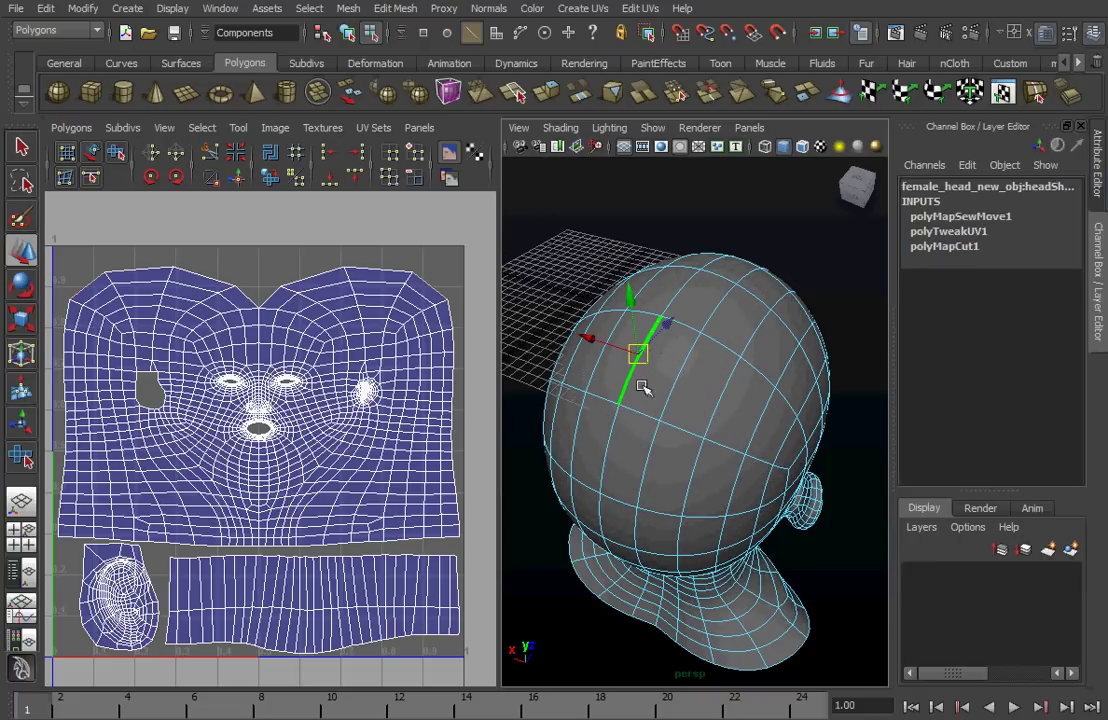
{"action": "double_click", "coordinate": [622, 386]}
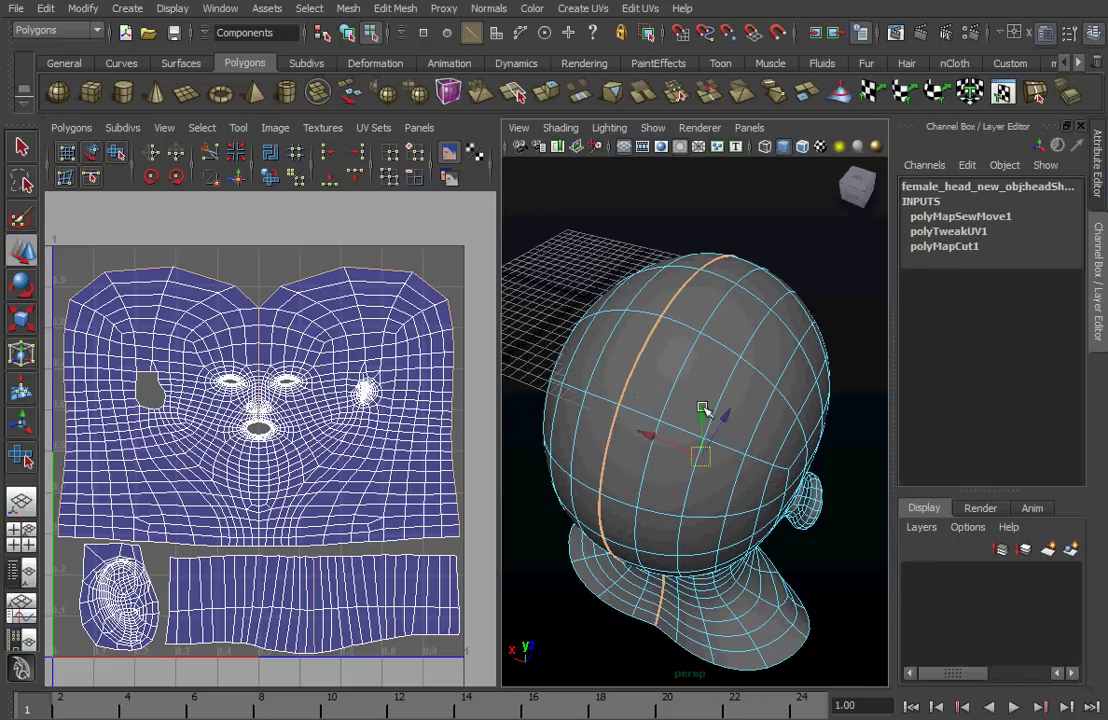
{"action": "left_click_drag", "start_coordinate": [703, 410], "coordinate": [339, 346], "text": "alt"}
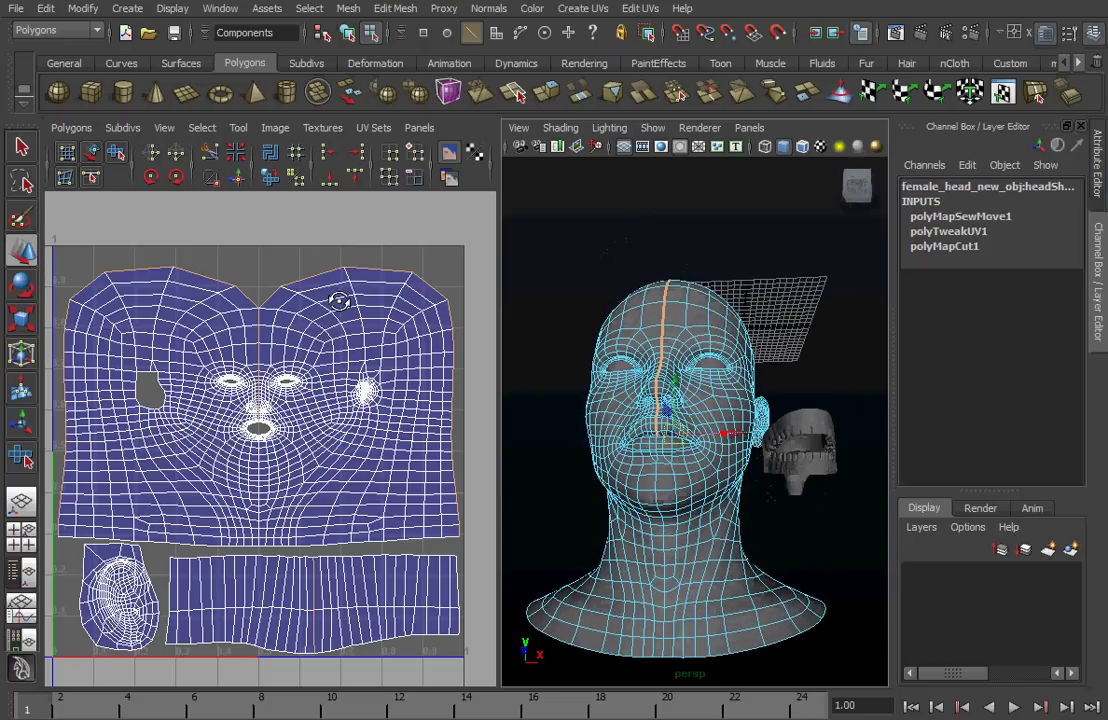
Step: Deselect the face and forehead edges of the centre-line loop, keeping only the seam over the crown and back of the head
{"action": "left_click_drag", "start_coordinate": [339, 301], "coordinate": [548, 425], "text": "alt"}
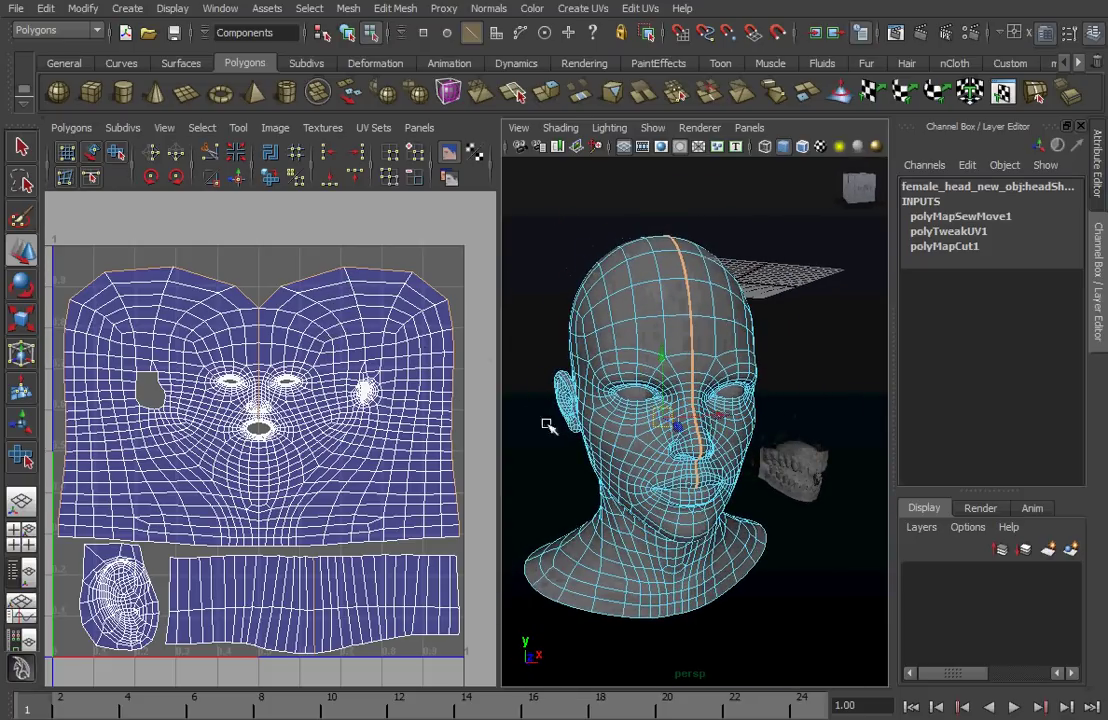
{"action": "left_click_drag", "start_coordinate": [760, 460], "coordinate": [662, 480], "text": "alt"}
{"action": "right_click_drag", "start_coordinate": [662, 480], "coordinate": [755, 497], "text": "alt"}
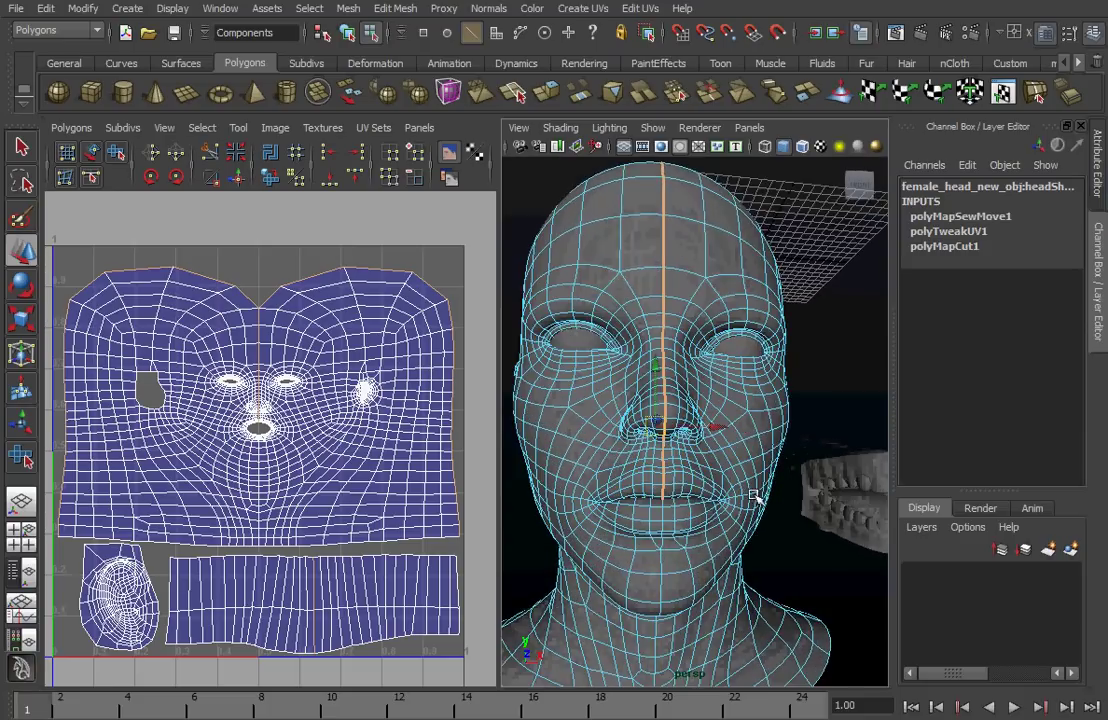
{"action": "left_click_drag", "start_coordinate": [755, 497], "coordinate": [686, 421], "text": "alt"}
{"action": "left_click_drag", "start_coordinate": [817, 518], "coordinate": [650, 208]}
{"action": "left_click_drag", "start_coordinate": [717, 297], "coordinate": [745, 392], "text": "alt"}
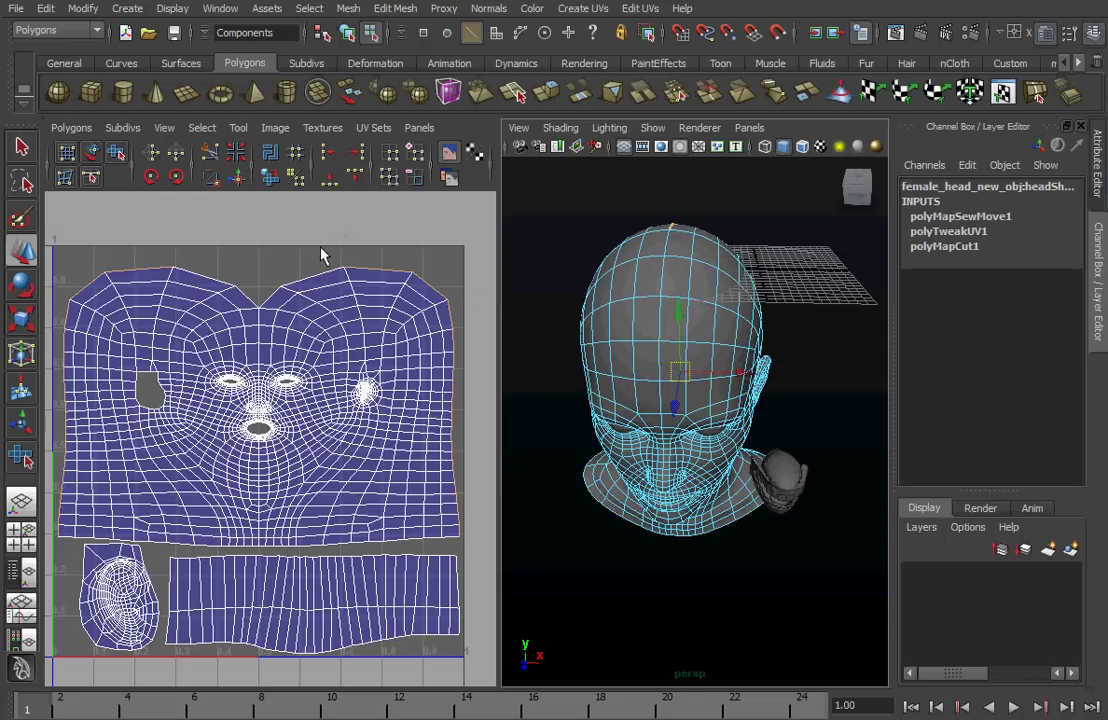
{"action": "left_click_drag", "start_coordinate": [597, 281], "coordinate": [678, 265], "text": "alt"}
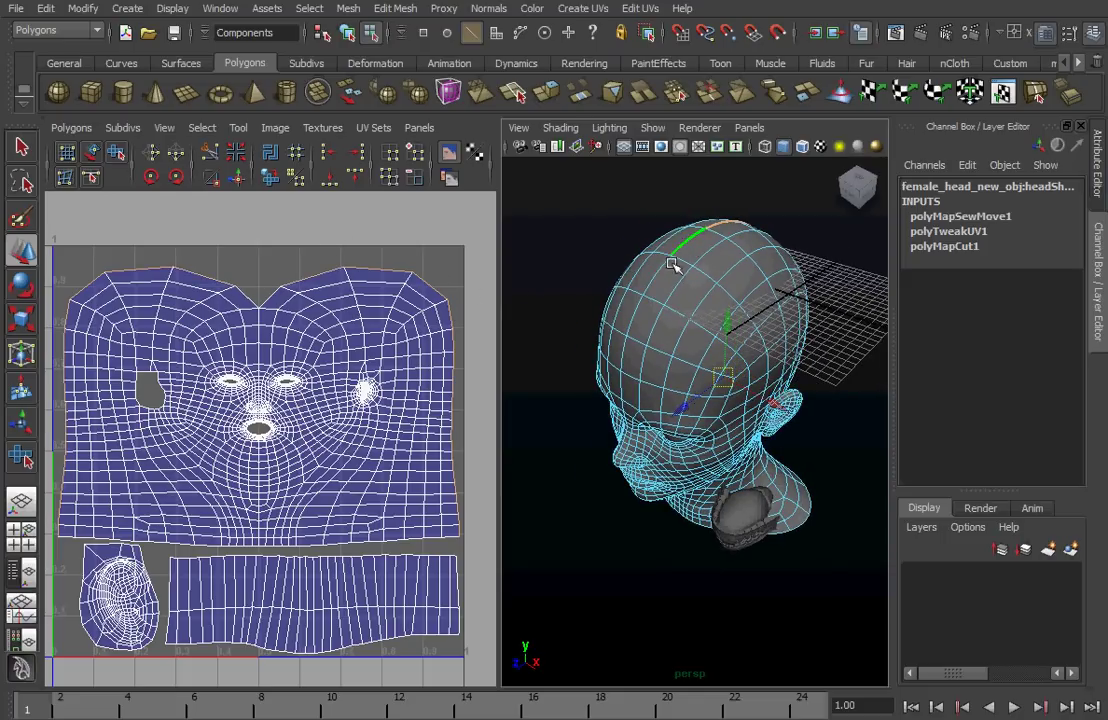
{"action": "left_click", "coordinate": [656, 272], "text": "ctrl"}
{"action": "left_click_drag", "start_coordinate": [710, 321], "coordinate": [765, 288], "text": "alt"}
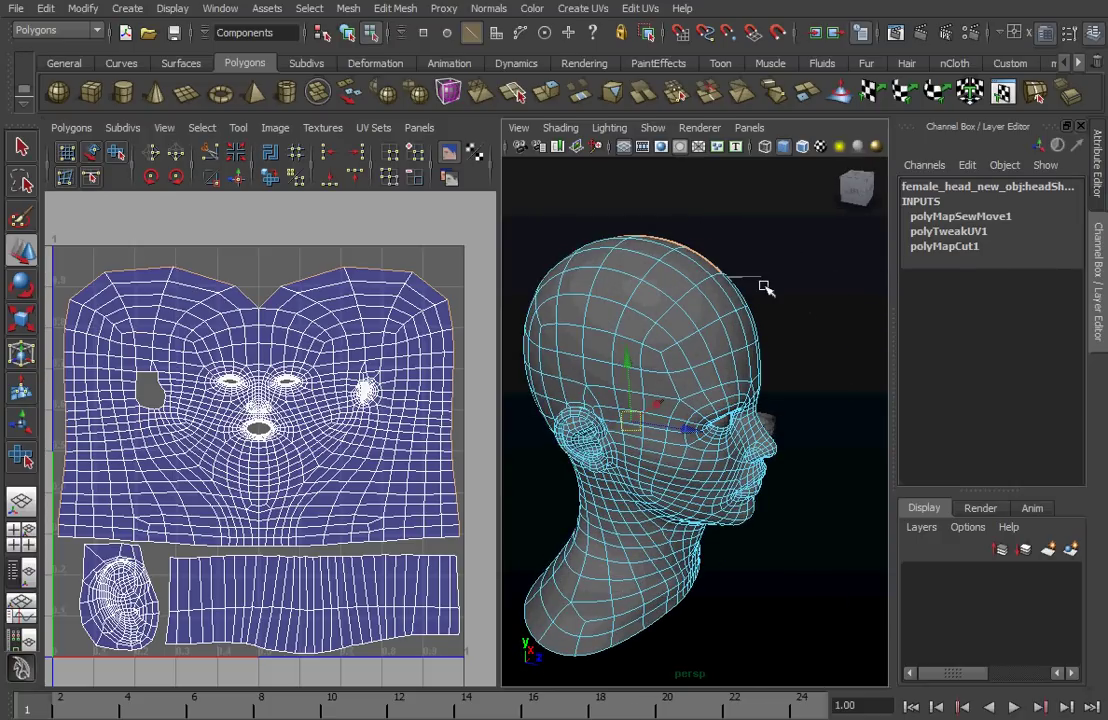
Step: View the back seam on the wireframe head, and select the long strip shell's middle edges to locate them on the model
{"action": "key", "text": "4"}
{"action": "left_click_drag", "start_coordinate": [618, 435], "coordinate": [640, 430], "text": "alt"}
{"action": "middle_click_drag", "start_coordinate": [642, 430], "coordinate": [716, 417], "text": "alt"}
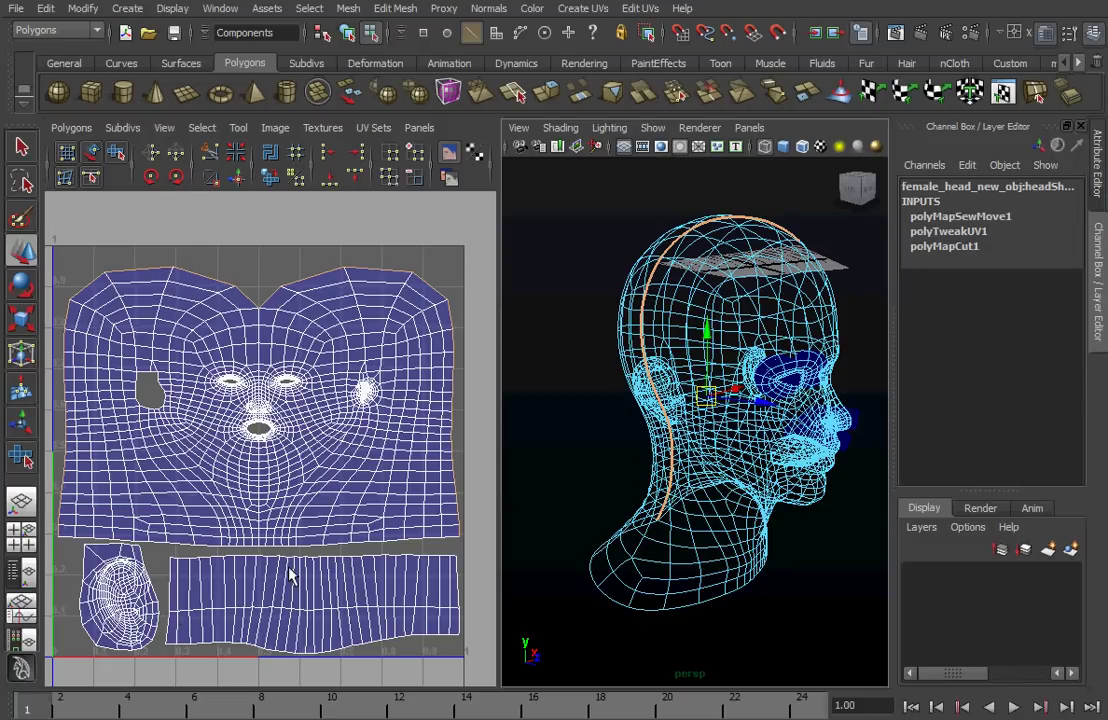
{"action": "left_click_drag", "start_coordinate": [270, 607], "coordinate": [322, 607]}
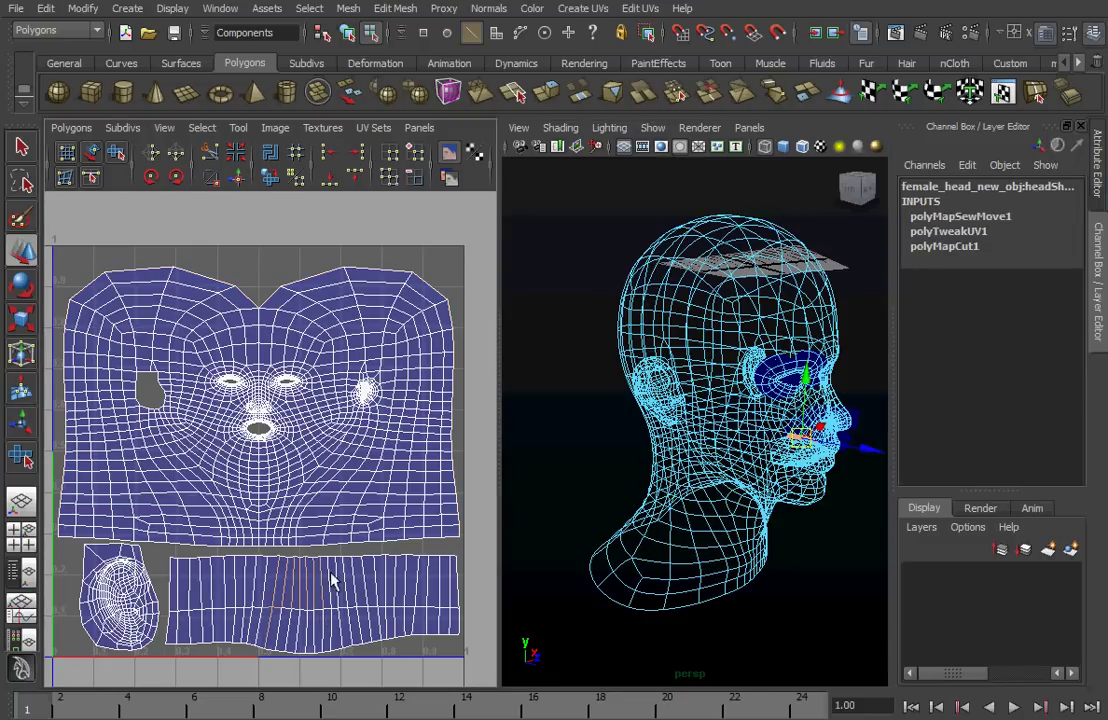
{"action": "left_click_drag", "start_coordinate": [718, 512], "coordinate": [760, 497], "text": "alt"}
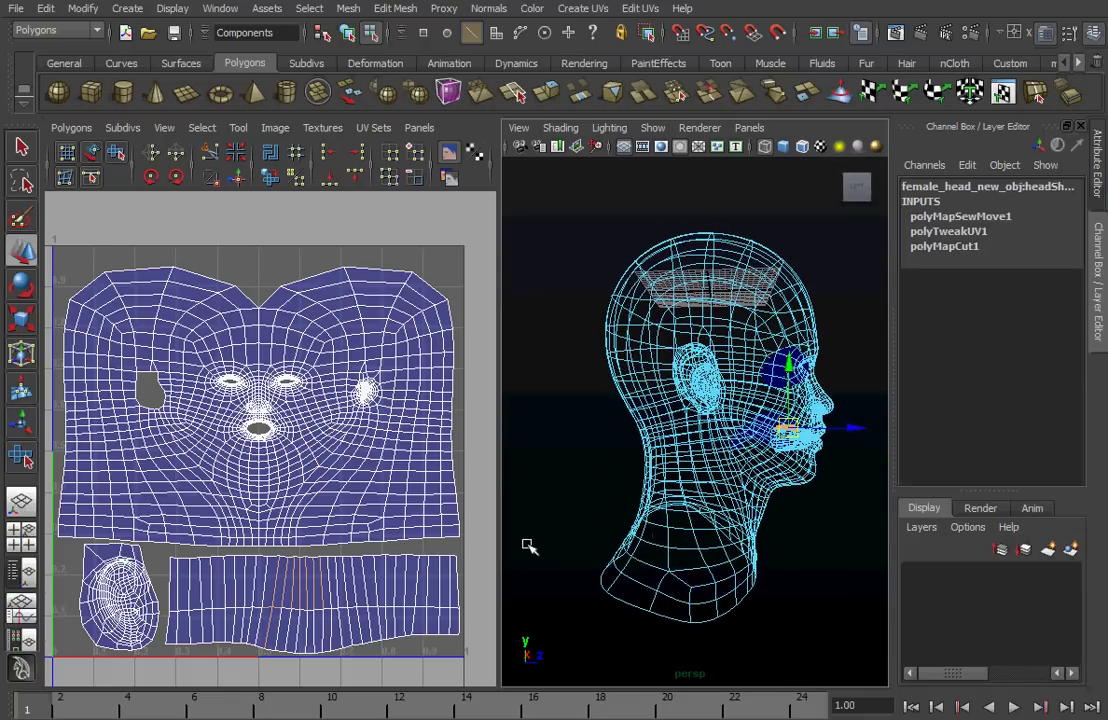
Step: Select the whole long strip shell and shift it slightly up and left, close to the ear shell
{"action": "right_click_drag", "start_coordinate": [352, 607], "coordinate": [422, 614]}
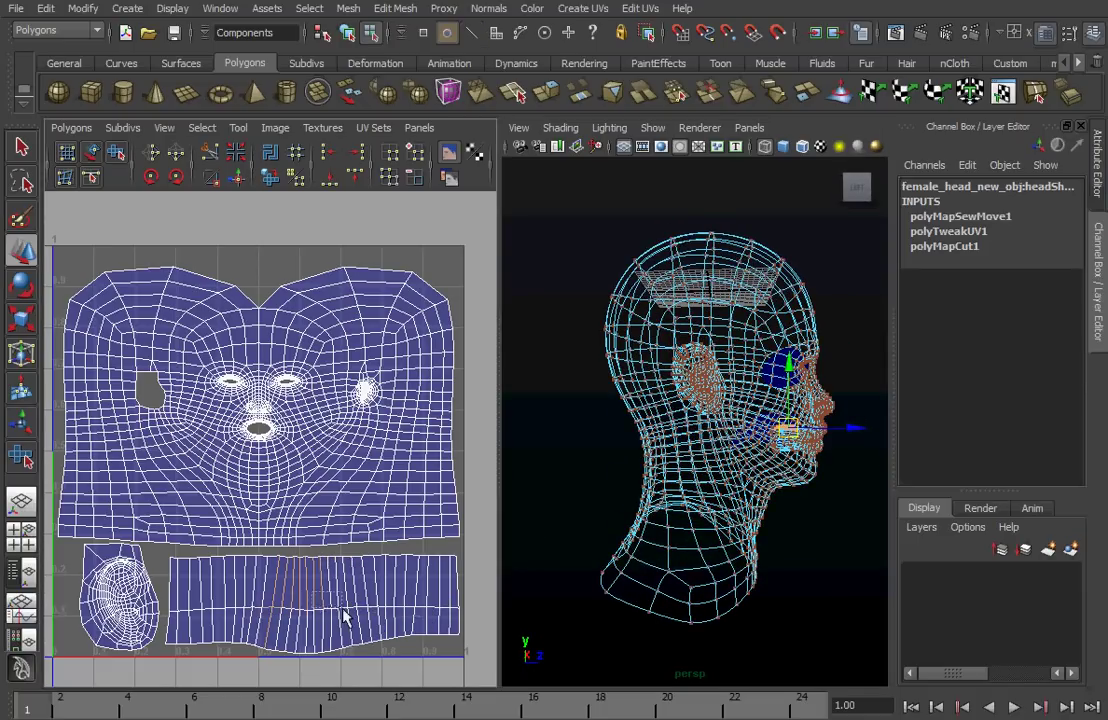
{"action": "left_click", "coordinate": [328, 606]}
{"action": "left_click", "coordinate": [91, 153]}
{"action": "left_click", "coordinate": [329, 621]}
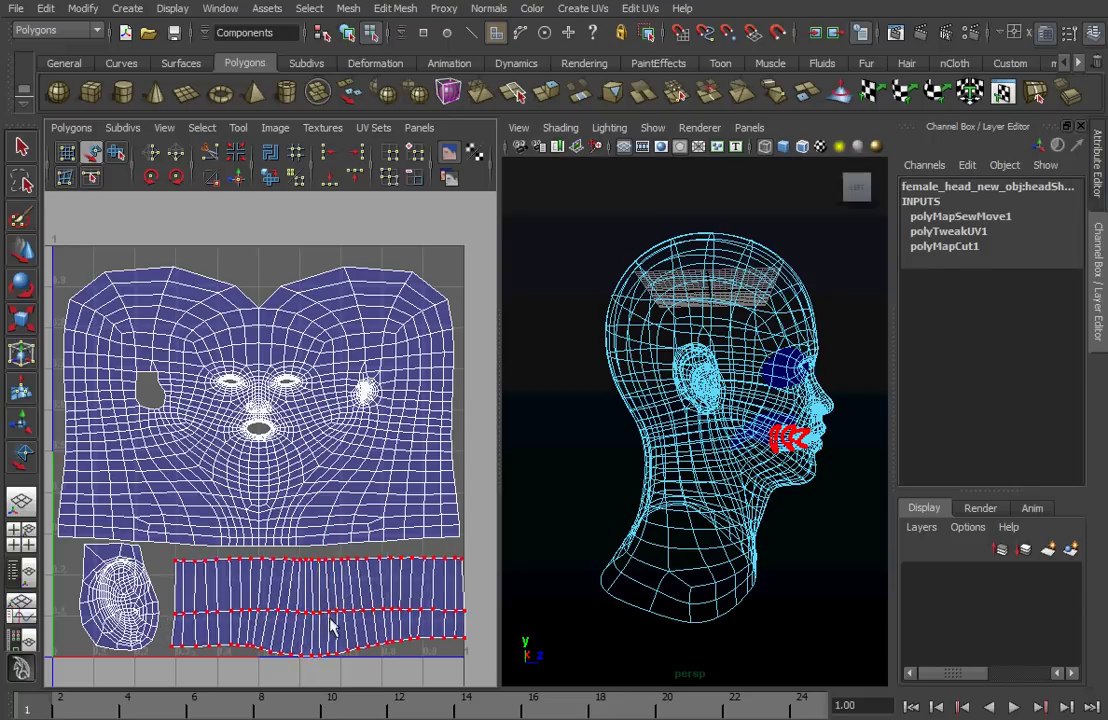
{"action": "left_click_drag", "start_coordinate": [329, 621], "coordinate": [306, 601]}
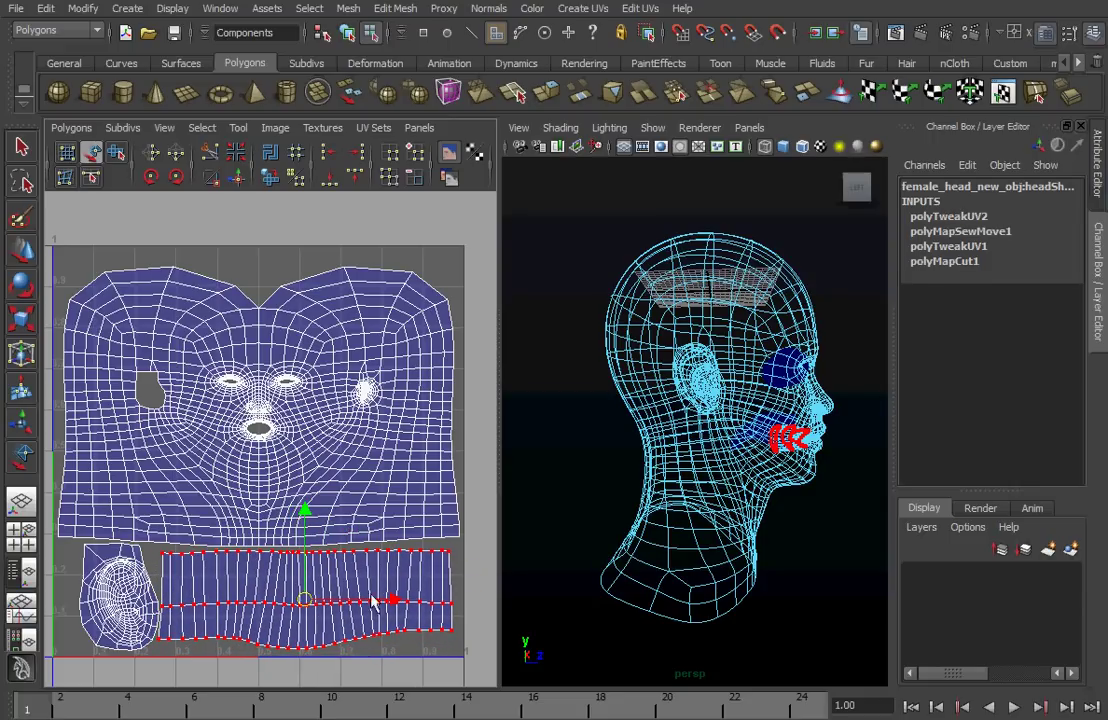
Step: Examine from several angles where the selected strip shell's UVs lie around the mouth on the wireframe head
{"action": "left_click_drag", "start_coordinate": [750, 468], "coordinate": [645, 502], "text": "alt"}
{"action": "right_click_drag", "start_coordinate": [645, 502], "coordinate": [781, 485], "text": "alt"}
{"action": "middle_click_drag", "start_coordinate": [781, 485], "coordinate": [694, 479], "text": "alt"}
{"action": "left_click_drag", "start_coordinate": [693, 478], "coordinate": [634, 469], "text": "alt"}
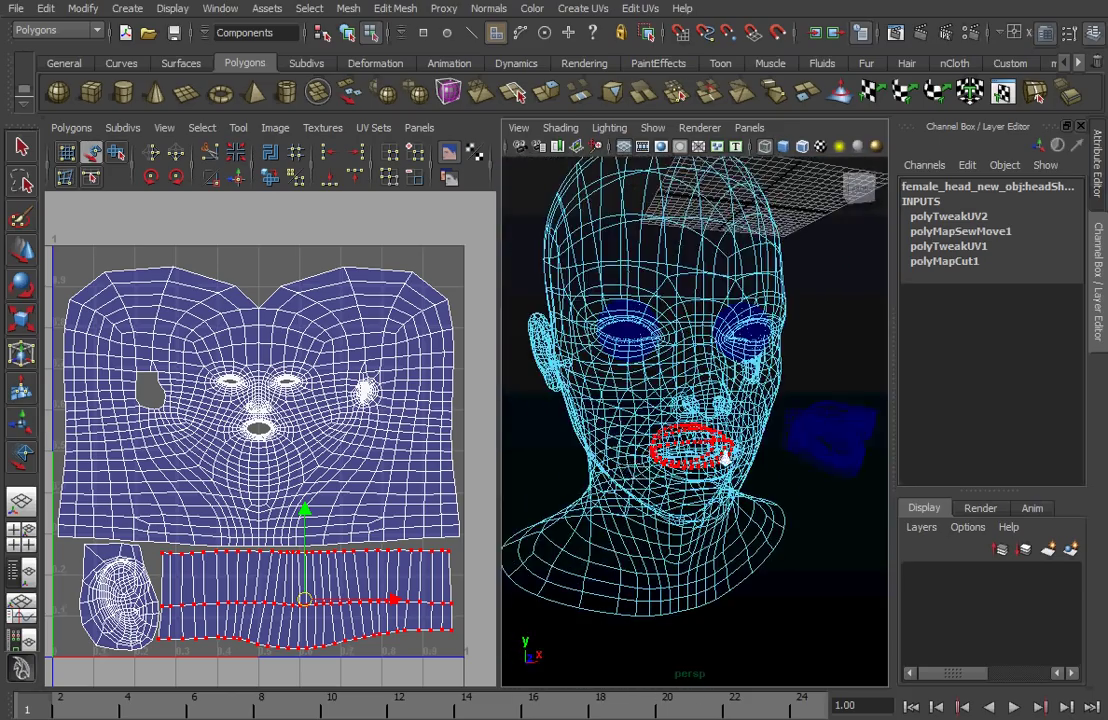
{"action": "right_click_drag", "start_coordinate": [724, 457], "coordinate": [655, 462], "text": "alt"}
{"action": "left_click_drag", "start_coordinate": [700, 452], "coordinate": [638, 468], "text": "alt"}
{"action": "right_click_drag", "start_coordinate": [638, 468], "coordinate": [725, 474], "text": "alt"}
{"action": "left_click_drag", "start_coordinate": [660, 470], "coordinate": [729, 466], "text": "alt"}
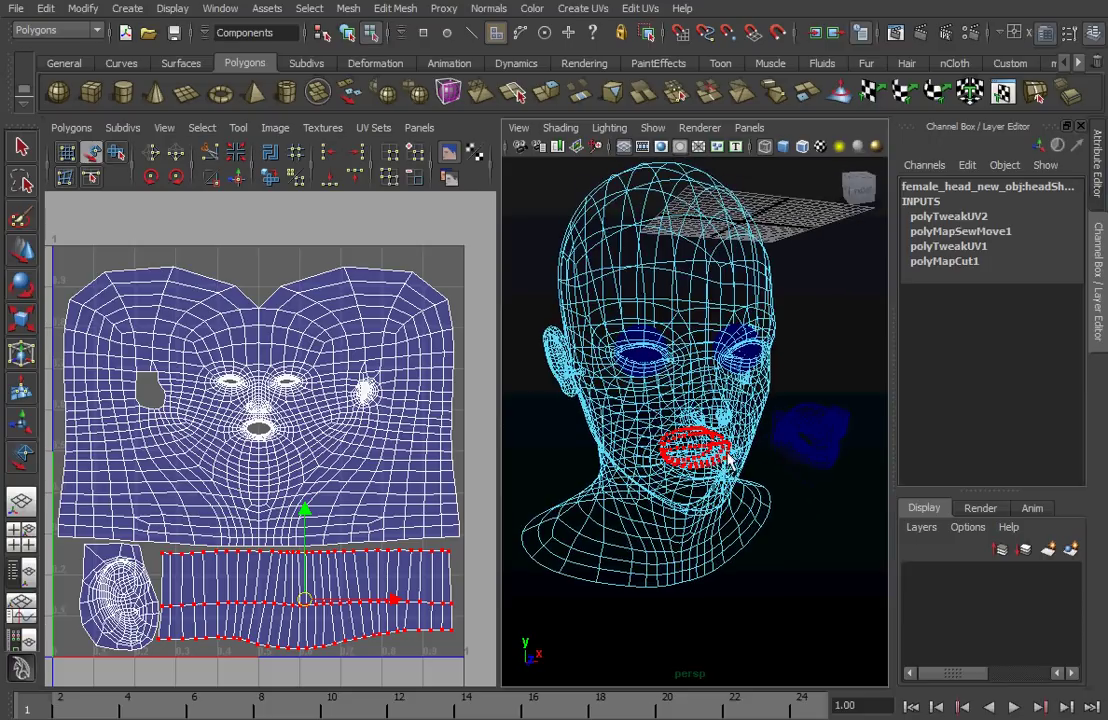
Step: Display the UV layout of the separate teeth model, and return to the head's layout with nothing selected
{"action": "middle_click_drag", "start_coordinate": [729, 466], "coordinate": [650, 507], "text": "alt"}
{"action": "right_click_drag", "start_coordinate": [644, 507], "coordinate": [775, 508], "text": "alt"}
{"action": "left_click", "coordinate": [775, 493]}
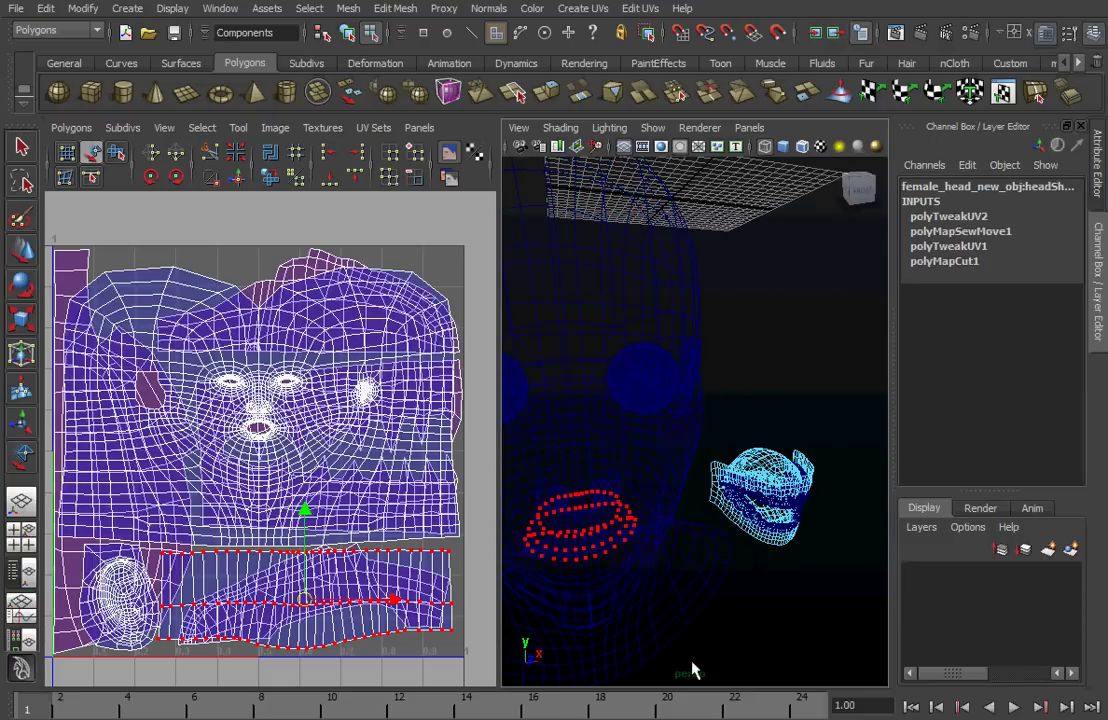
{"action": "right_click_drag", "start_coordinate": [711, 488], "coordinate": [680, 470], "text": "alt"}
{"action": "left_click", "coordinate": [722, 512]}
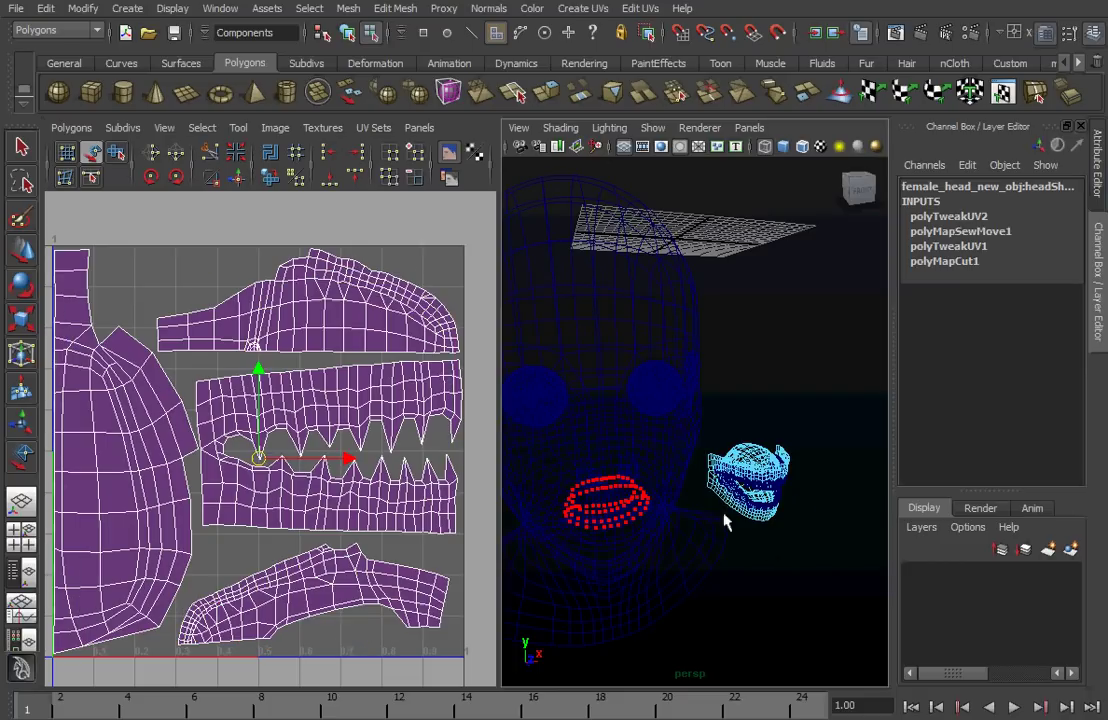
{"action": "left_click", "coordinate": [629, 369]}
{"action": "scroll", "coordinate": [316, 478], "scroll_direction": "down", "scroll_amount": 1}
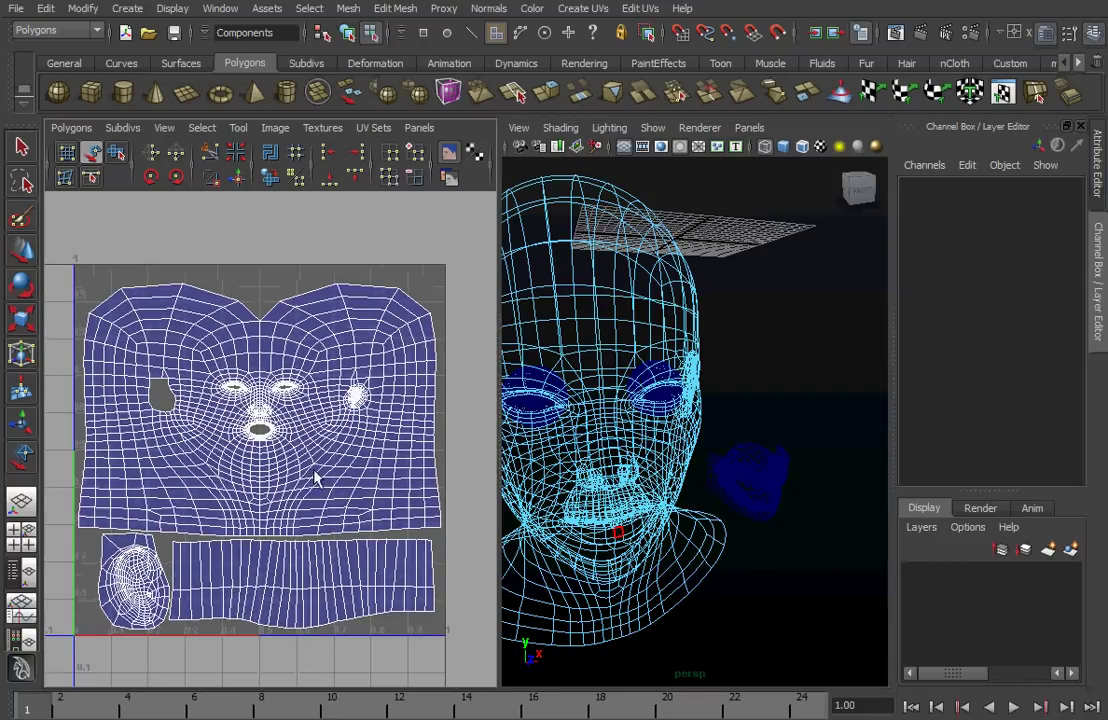